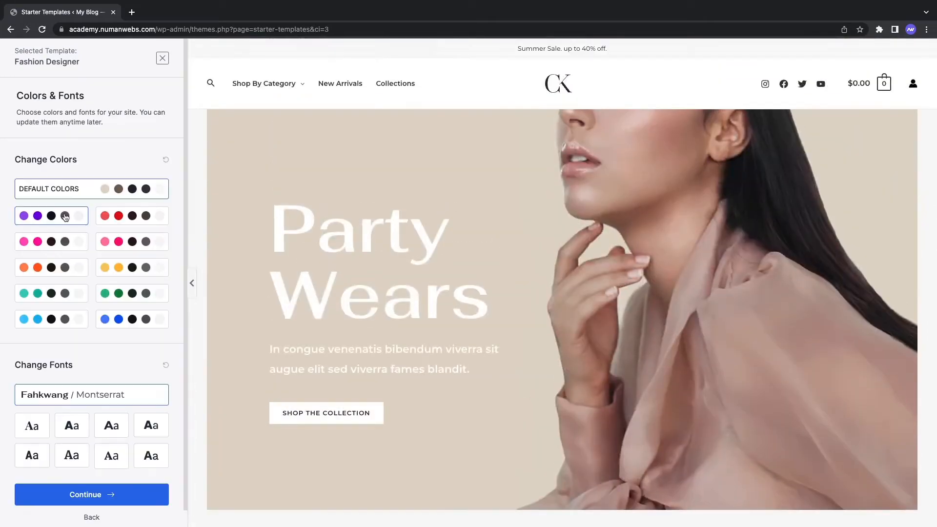
# Step: Skip the logo step in the preview, then browse the Bottoms product category page
pyautogui.click(65, 215)
pyautogui.scroll(-8, 428, 257)
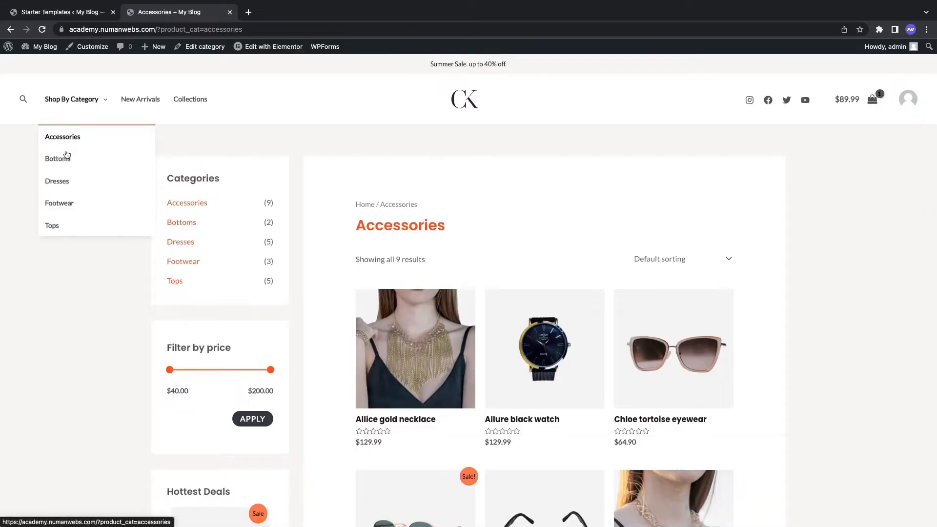
pyautogui.click(67, 157)
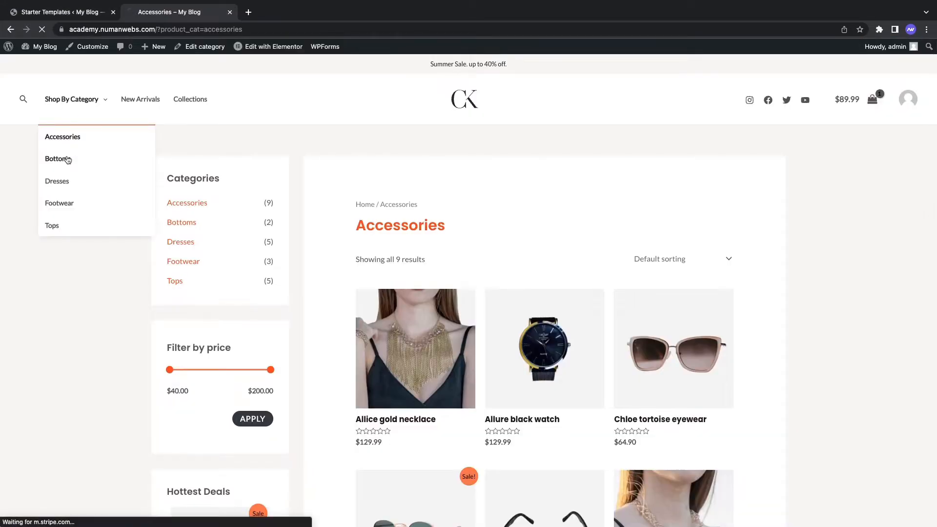
pyautogui.scroll(-3, 525, 270)
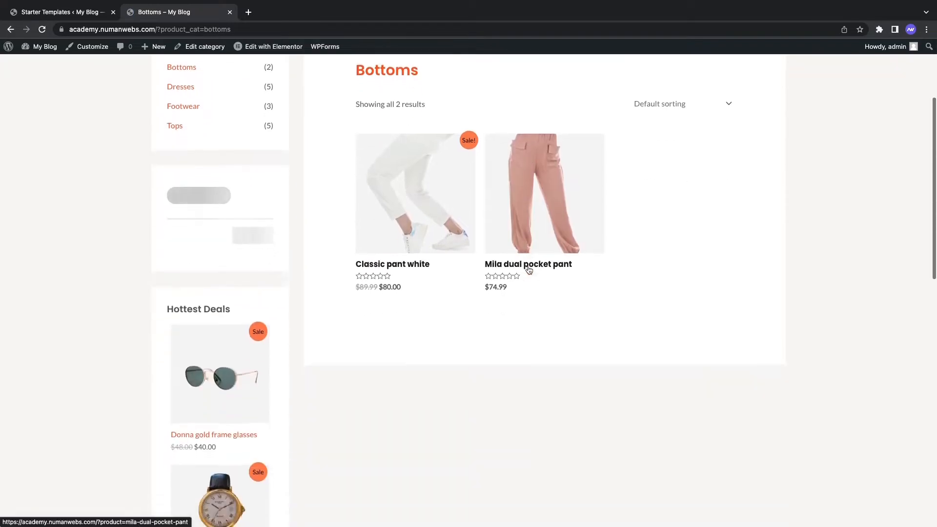
pyautogui.scroll(3, 525, 270)
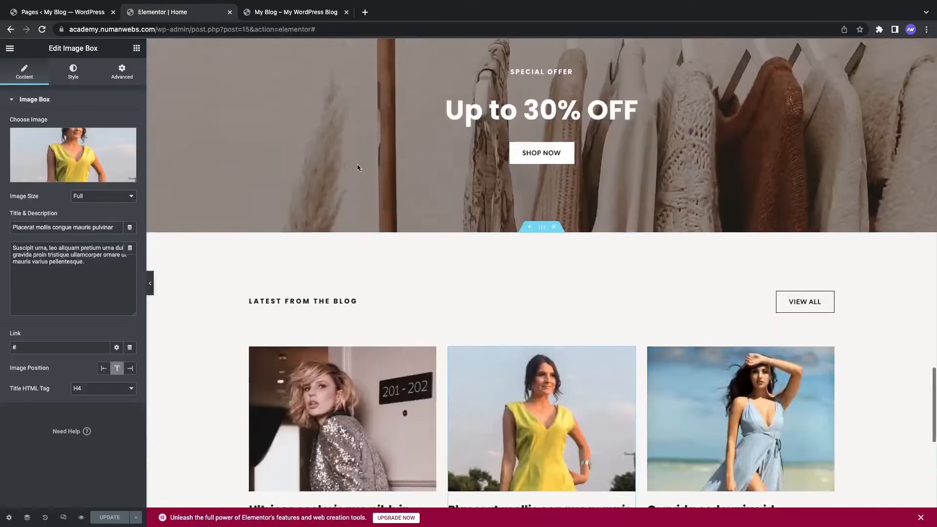
pyautogui.scroll(10, 358, 164)
pyautogui.scroll(20, 357, 165)
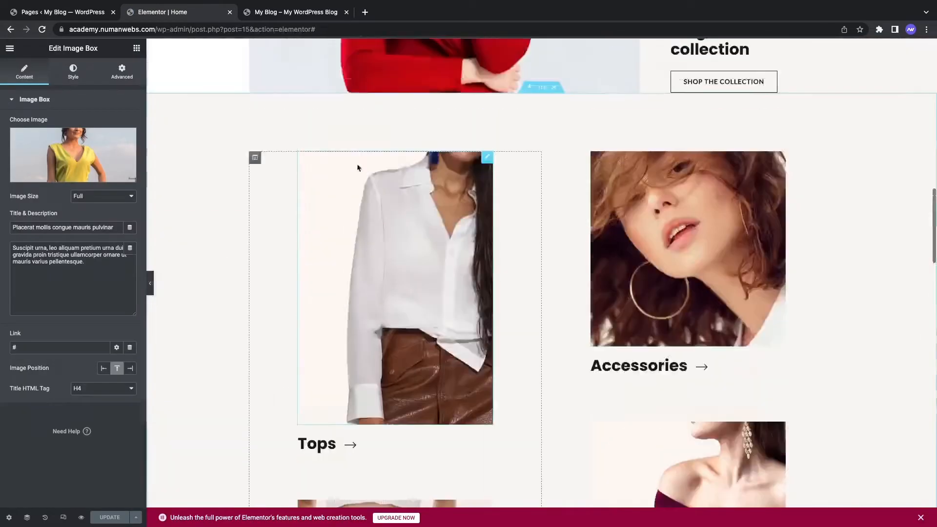
pyautogui.scroll(-3, 358, 164)
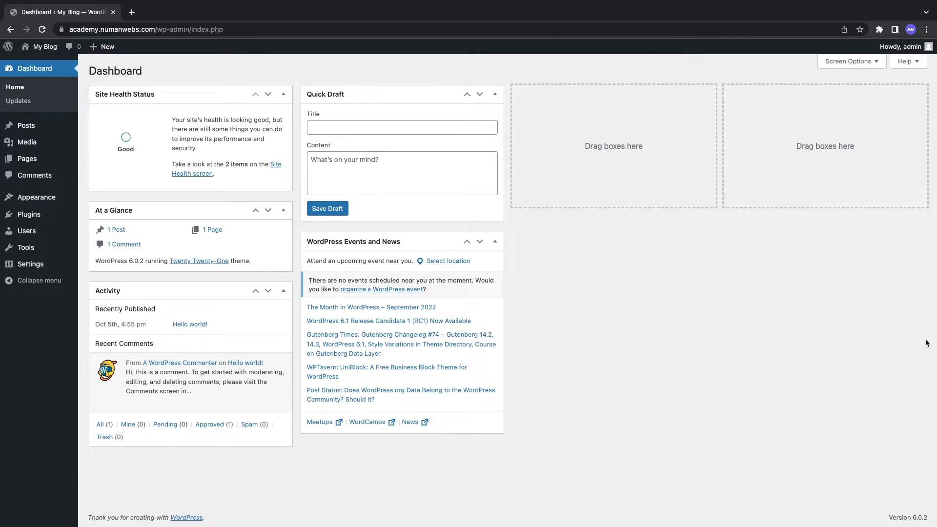
# Step: Search the theme directory for 'Astra', then install and activate the Astra theme
pyautogui.moveTo(41, 202)
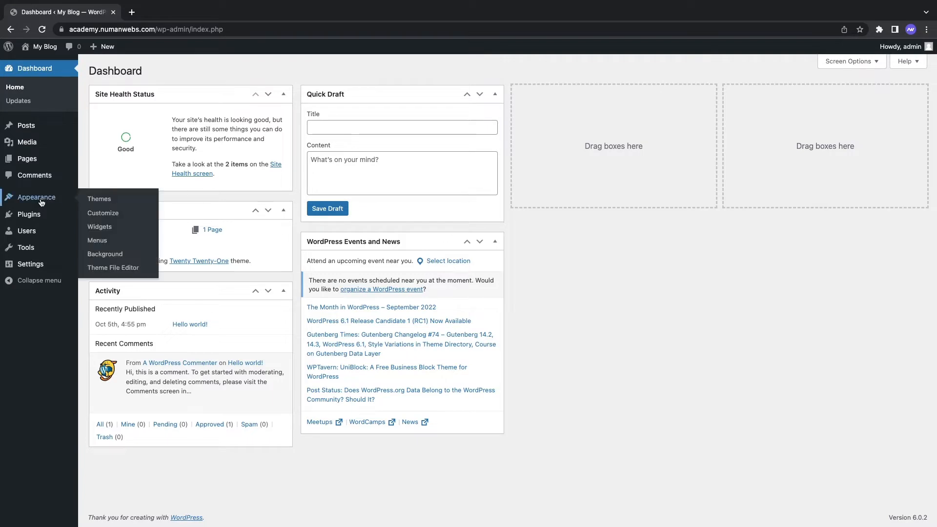
pyautogui.click(117, 199)
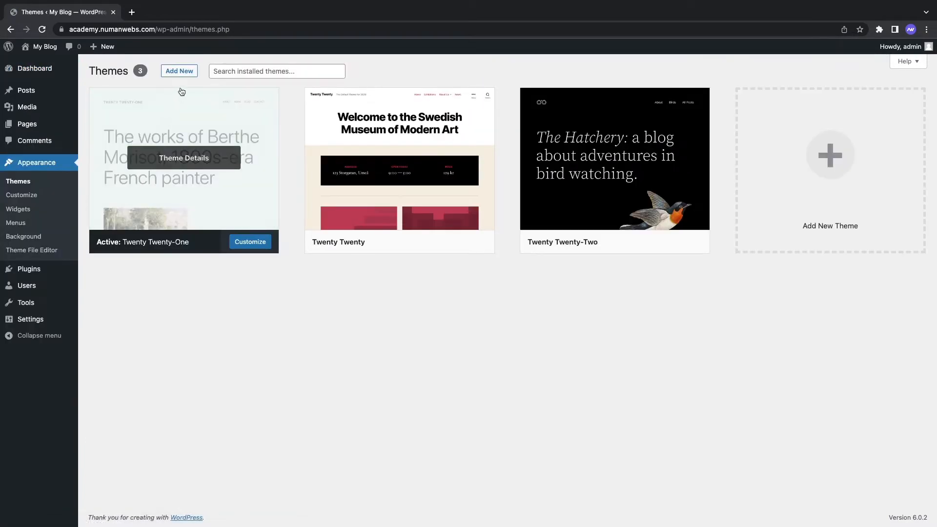
pyautogui.click(185, 77)
pyautogui.click(847, 100)
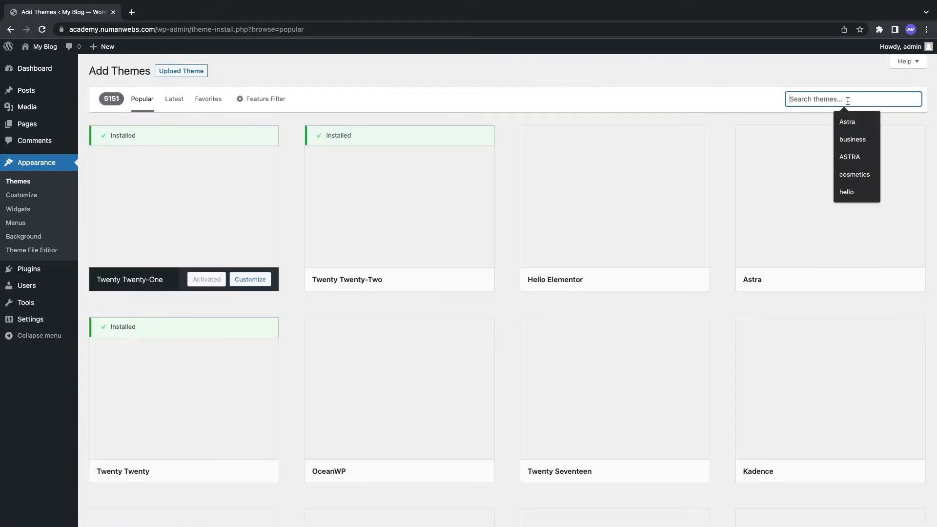
pyautogui.write('Astra')
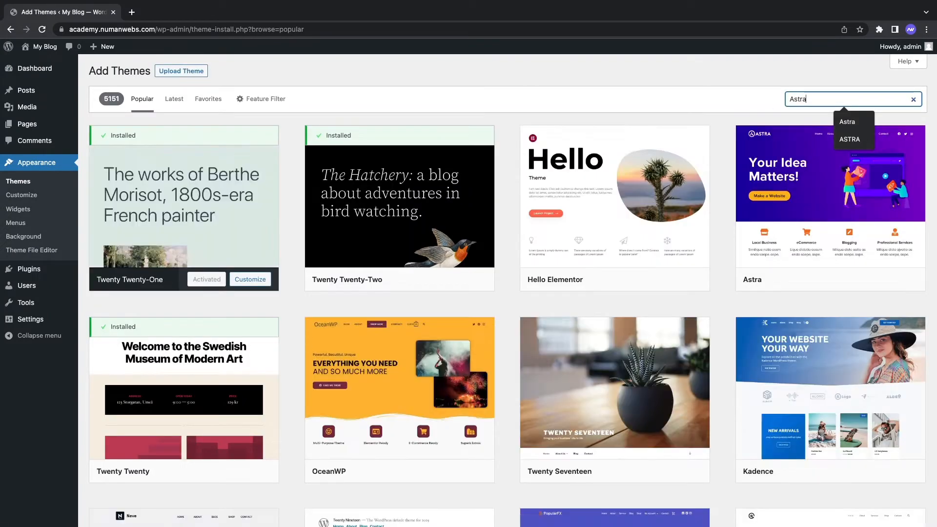
pyautogui.press('Return')
pyautogui.moveTo(208, 233)
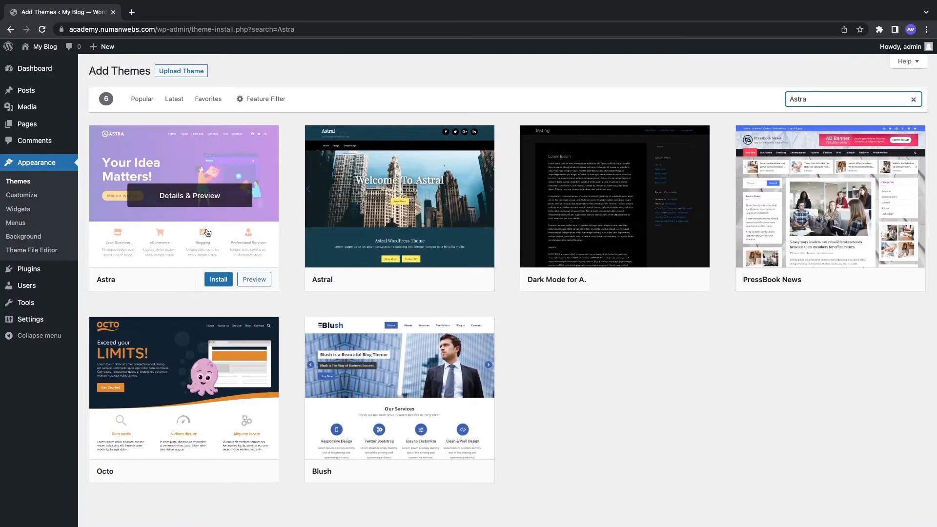
pyautogui.click(213, 278)
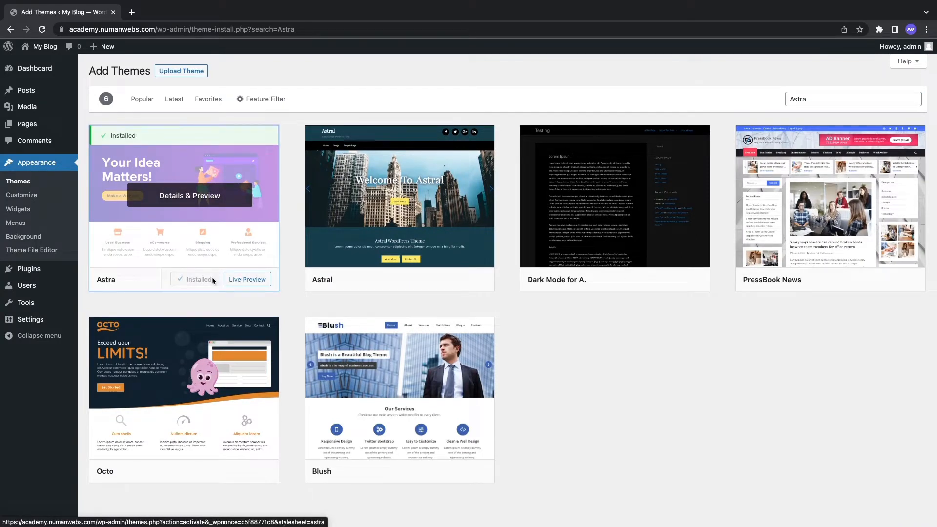
pyautogui.click(208, 280)
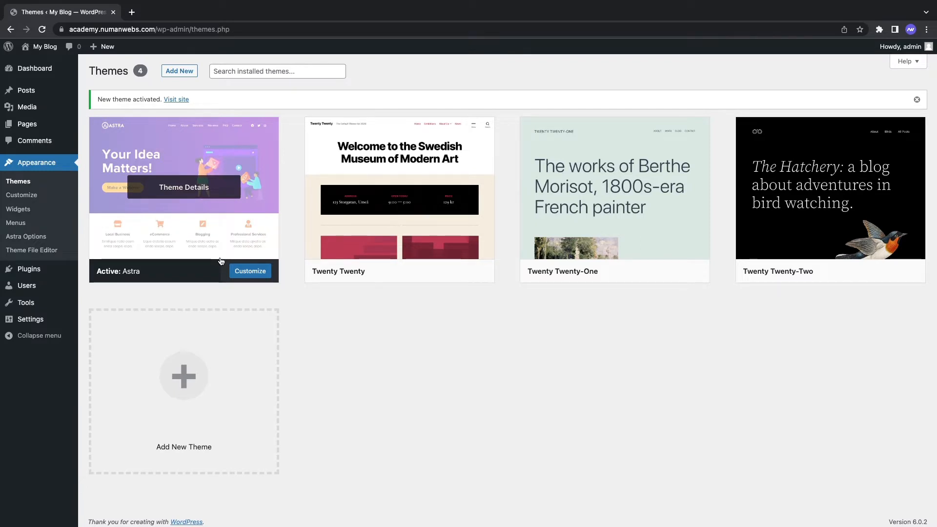
# Step: Find the Starter Templates plugin via a 'Starter' search, install and activate it, and open its library
pyautogui.click(28, 269)
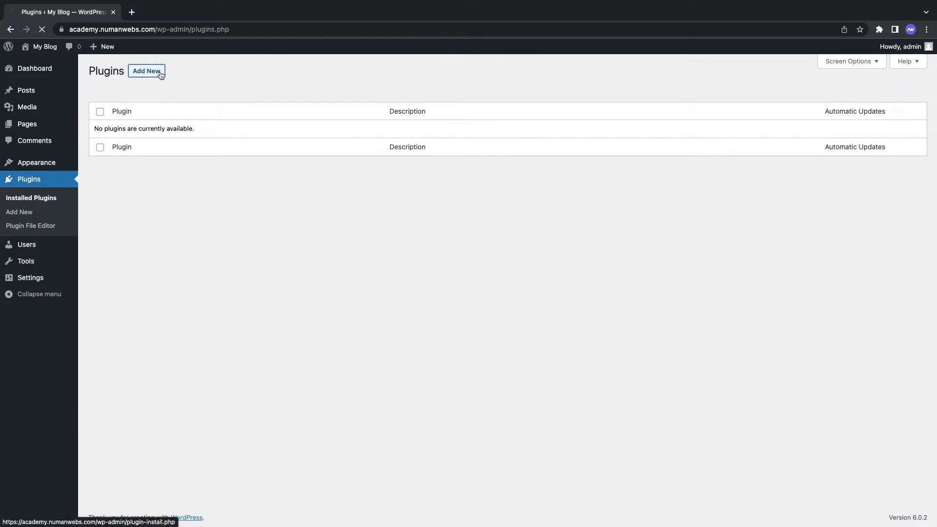
pyautogui.click(157, 72)
pyautogui.click(843, 96)
pyautogui.write('Starter')
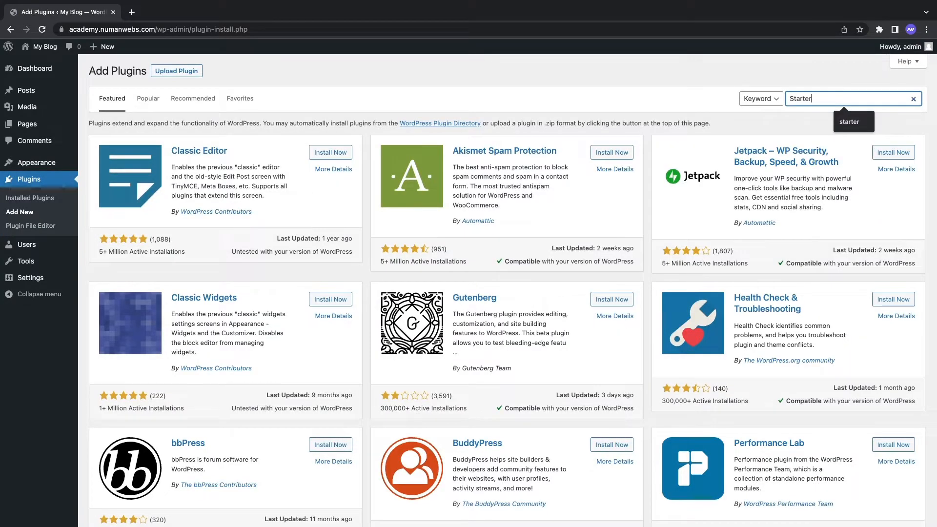
pyautogui.press('Return')
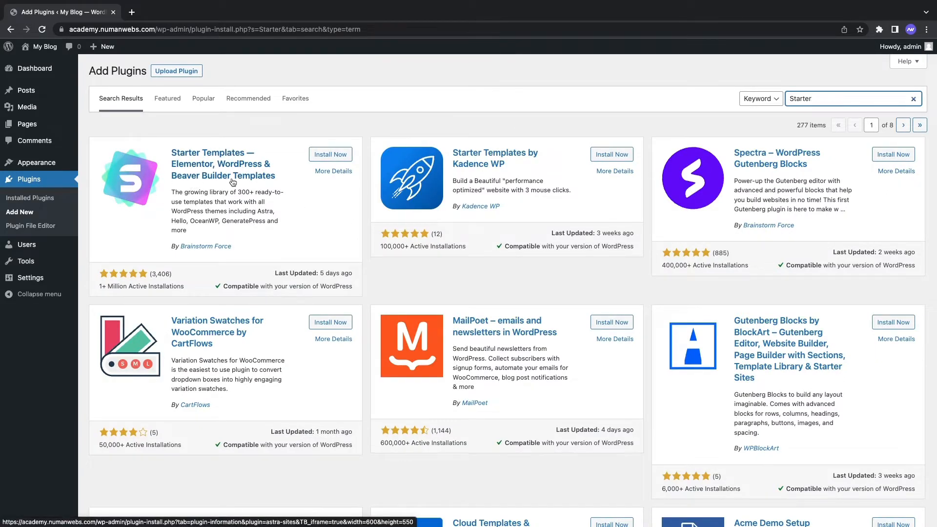
pyautogui.click(330, 155)
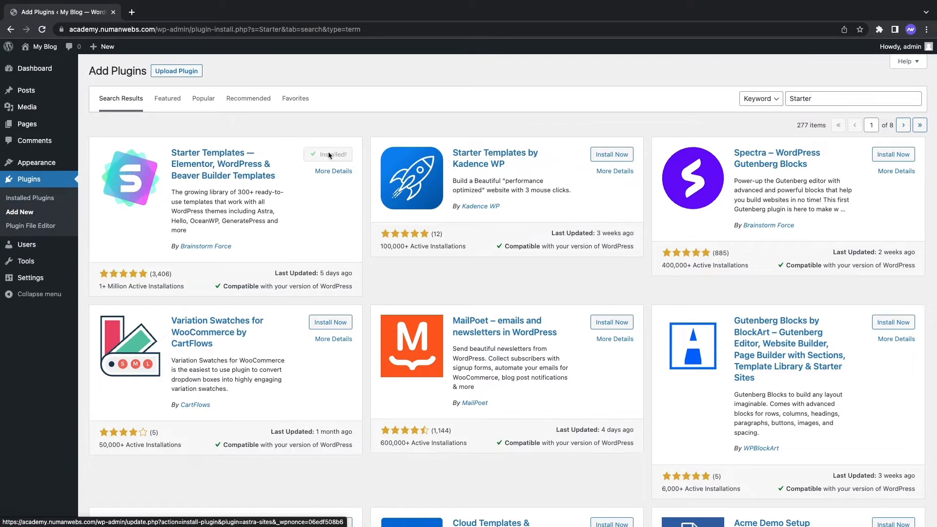
pyautogui.click(331, 159)
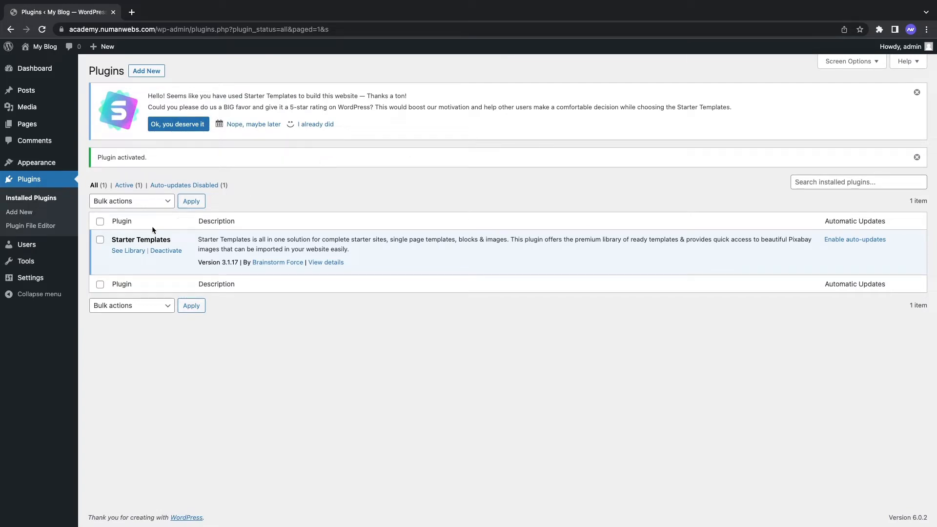
pyautogui.click(123, 252)
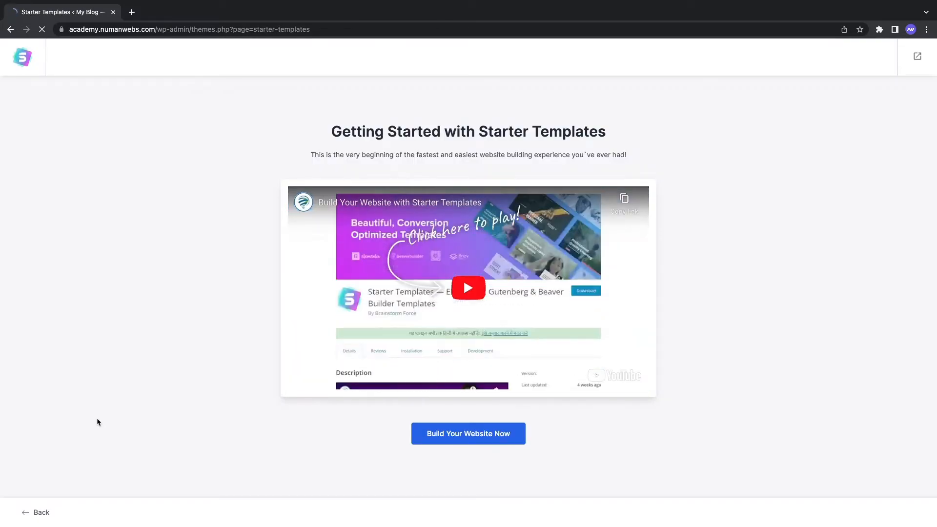
# Step: Start the guided website builder and pick Elementor as the page builder
pyautogui.click(463, 434)
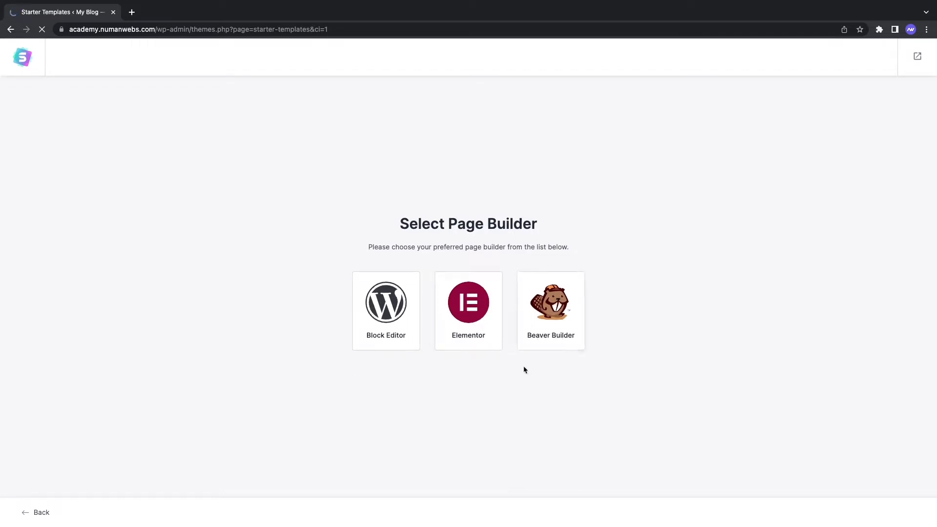
pyautogui.click(469, 296)
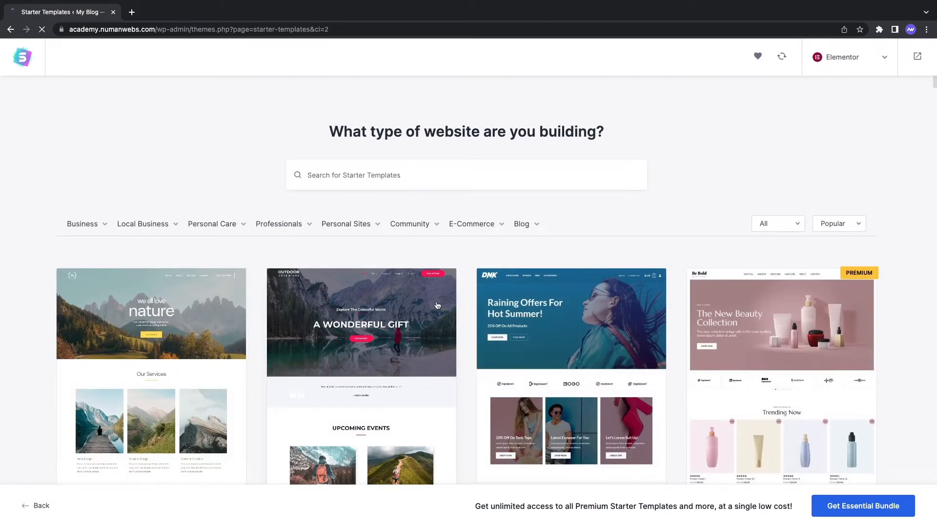
pyautogui.scroll(-3, 550, 229)
pyautogui.scroll(-4, 550, 233)
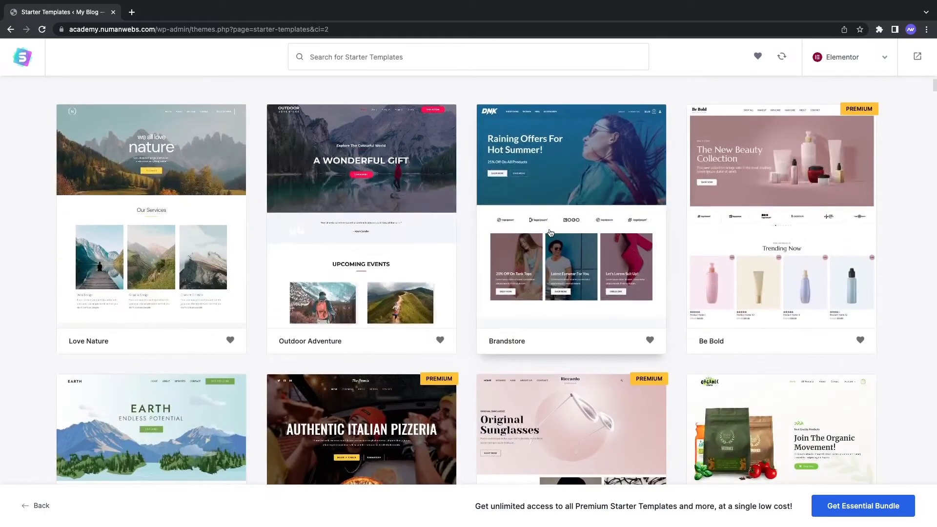
pyautogui.scroll(-2, 550, 233)
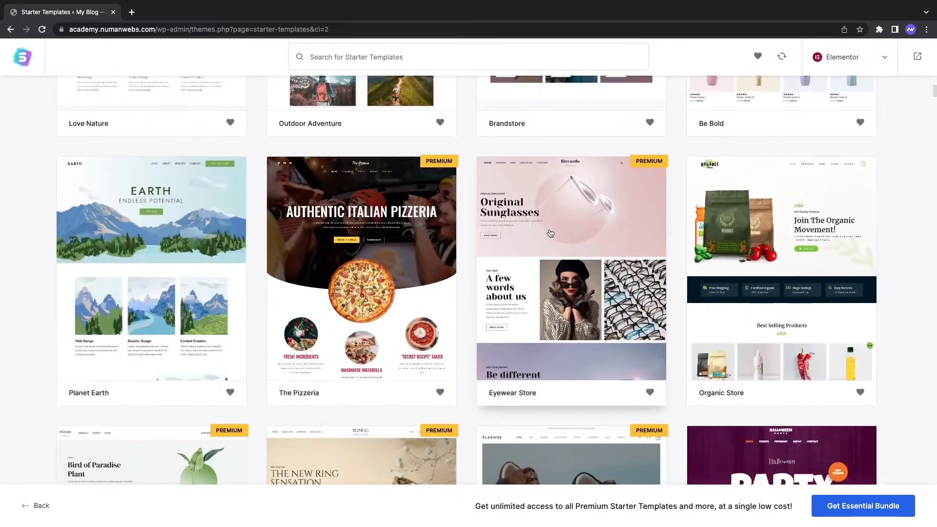
pyautogui.scroll(-6, 550, 233)
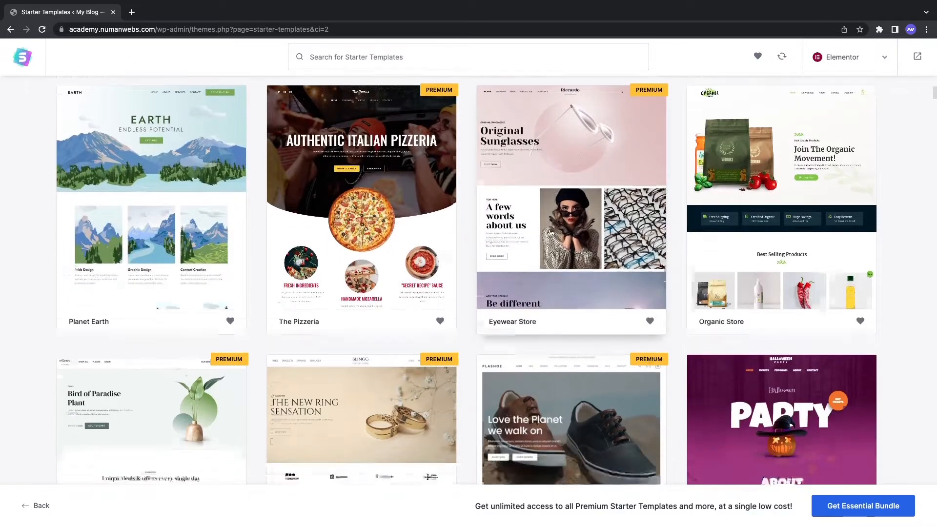
pyautogui.scroll(-7, 550, 233)
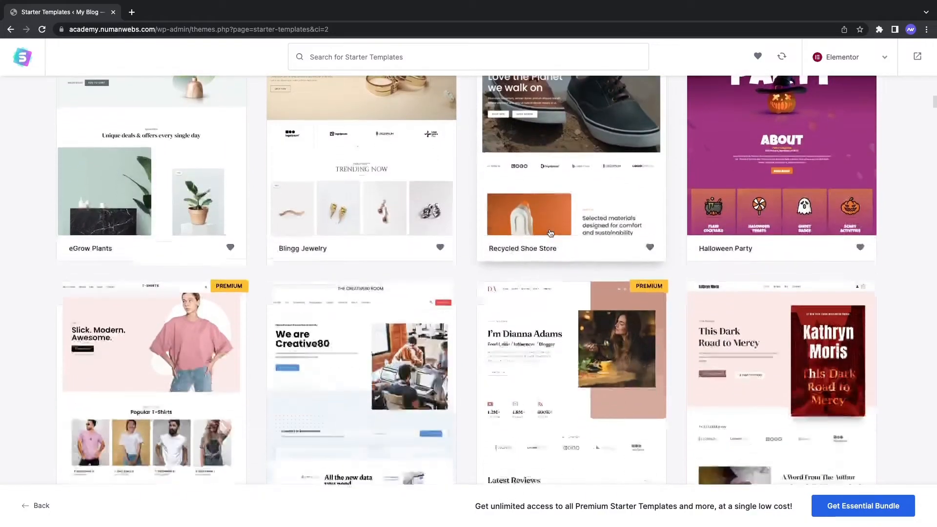
pyautogui.scroll(-12, 550, 233)
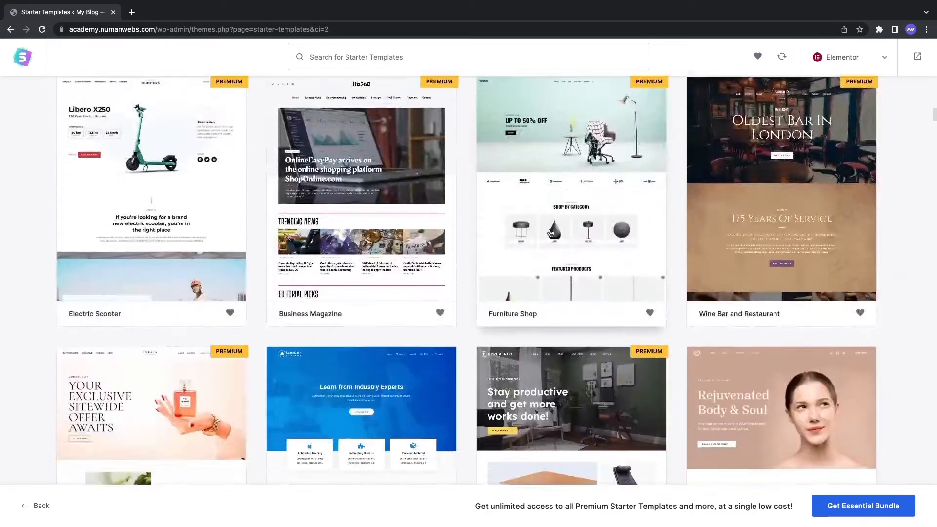
pyautogui.scroll(-7, 550, 232)
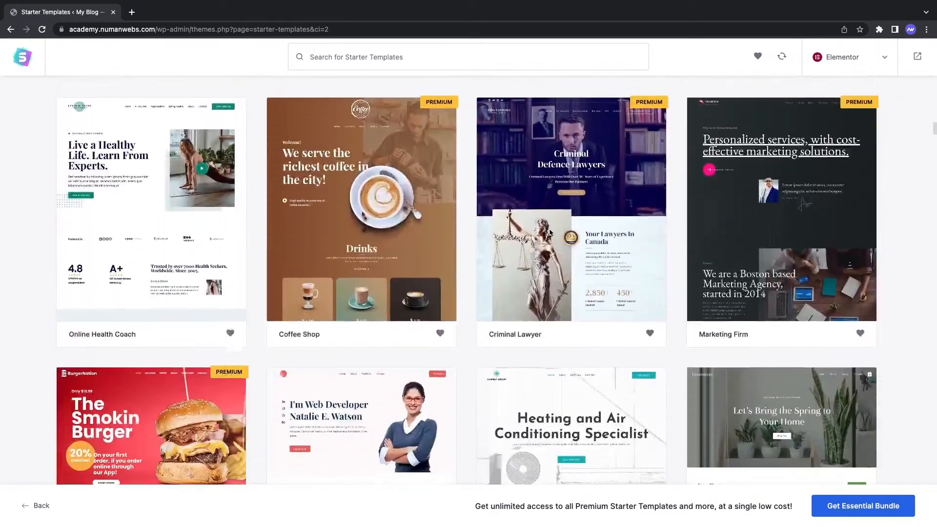
pyautogui.scroll(-3, 551, 233)
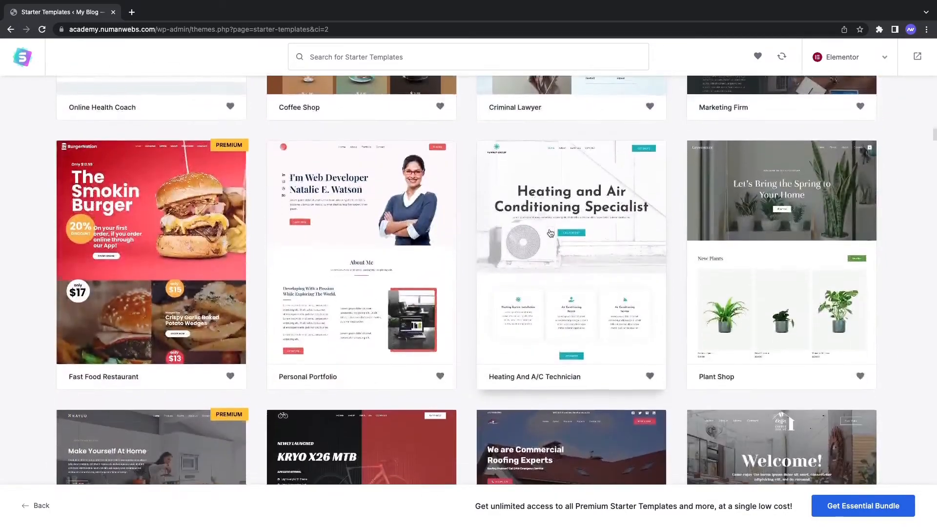
pyautogui.scroll(-9, 550, 233)
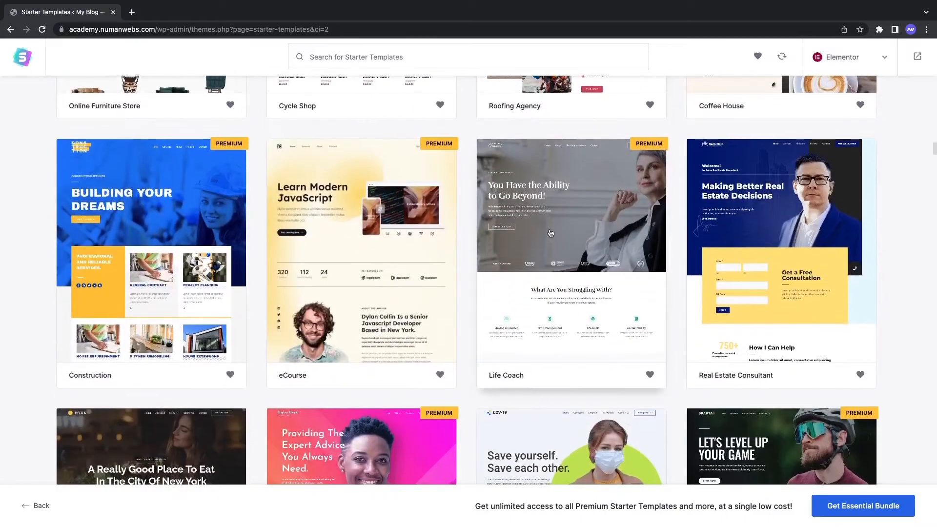
pyautogui.scroll(-6, 550, 232)
pyautogui.scroll(-2, 550, 233)
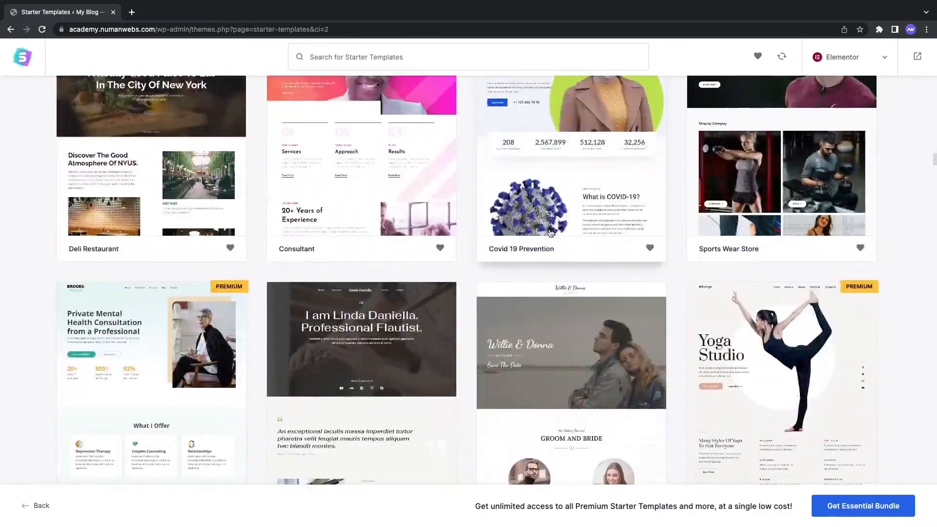
pyautogui.scroll(-6, 550, 233)
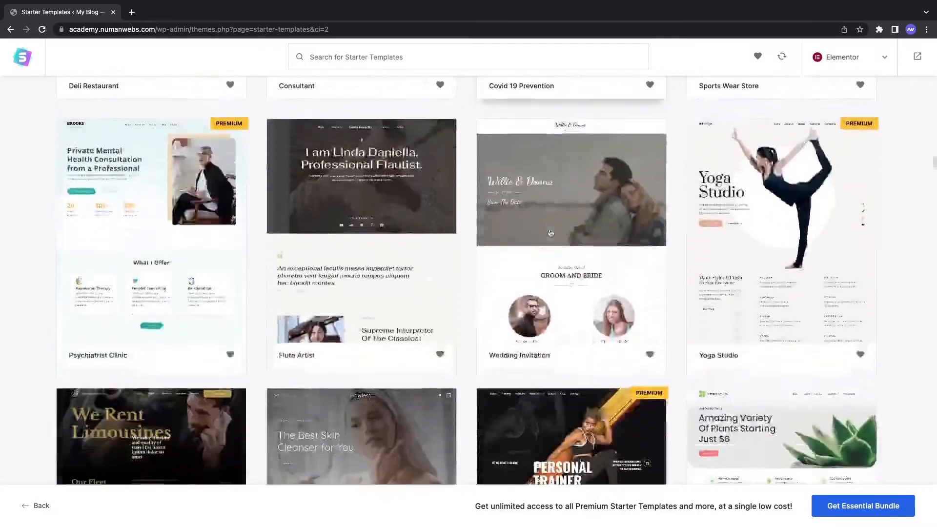
pyautogui.scroll(-18, 550, 233)
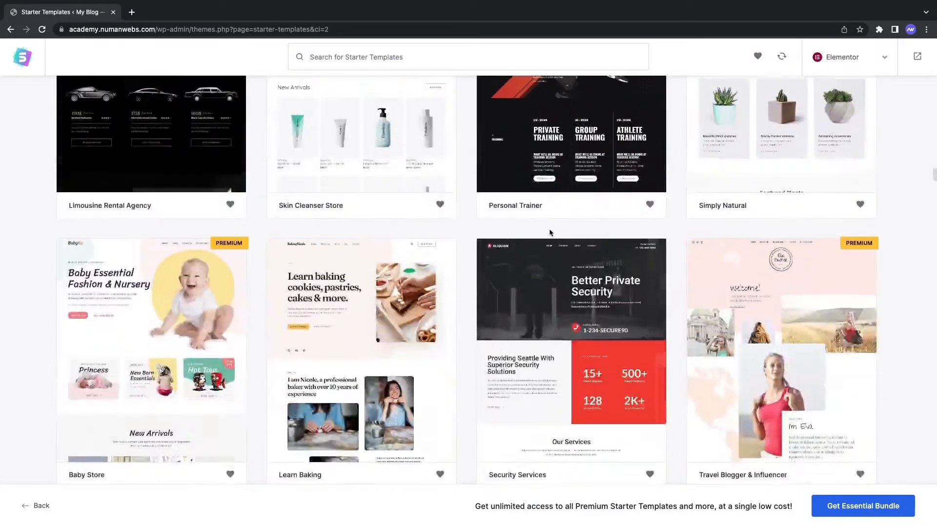
pyautogui.scroll(20, 561, 235)
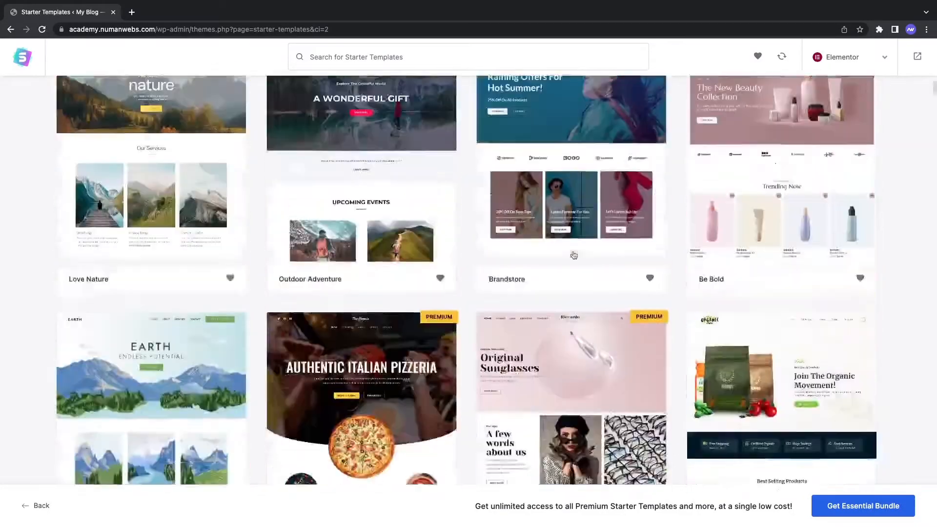
pyautogui.scroll(-5, 572, 251)
pyautogui.scroll(2, 571, 273)
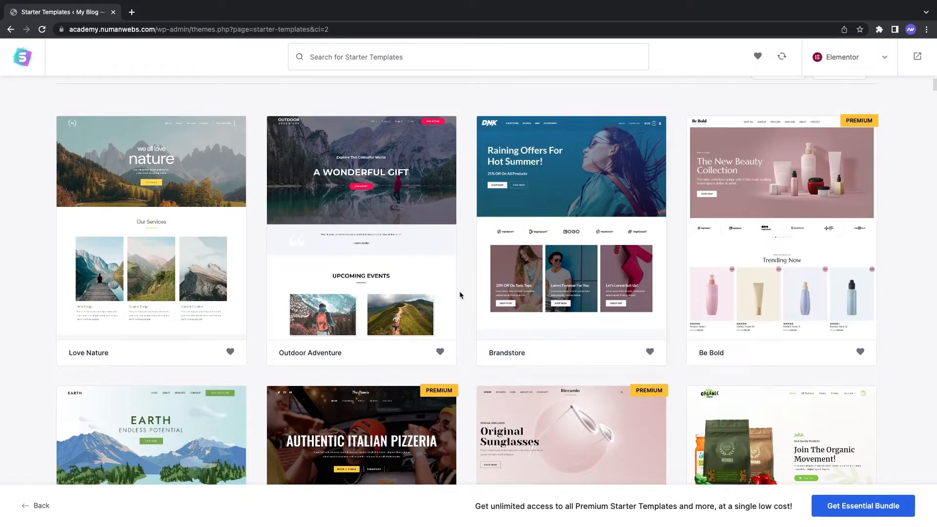
# Step: Browse the template gallery and select the Fashion Designer starter template
pyautogui.scroll(-5, 463, 294)
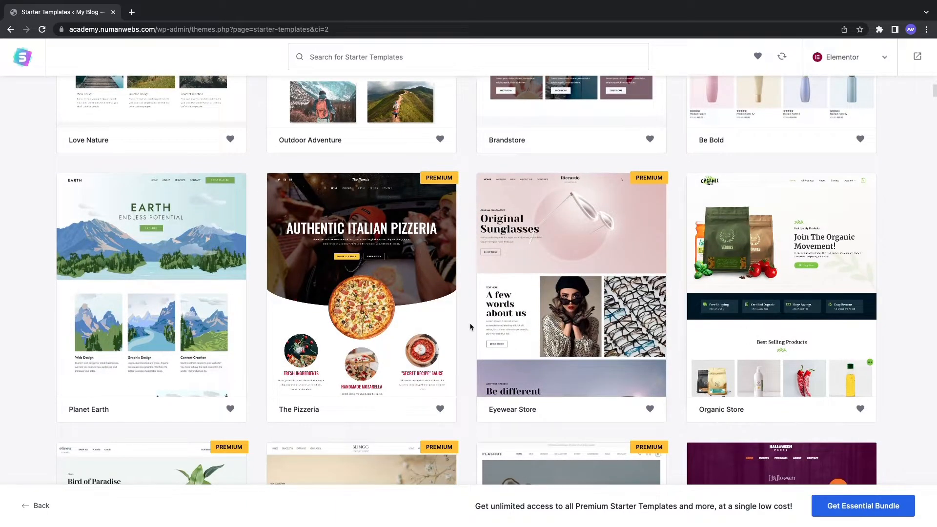
pyautogui.scroll(-3, 470, 326)
pyautogui.scroll(-4, 470, 327)
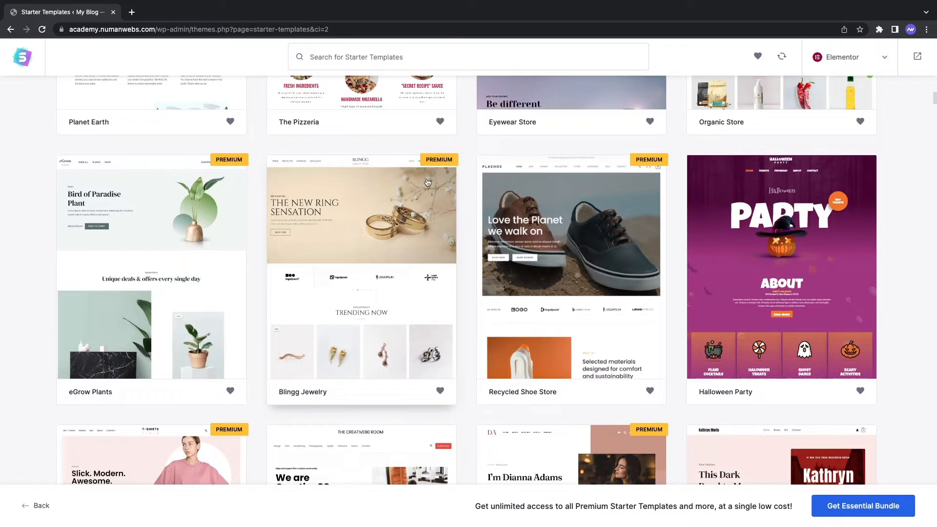
pyautogui.scroll(1, 300, 373)
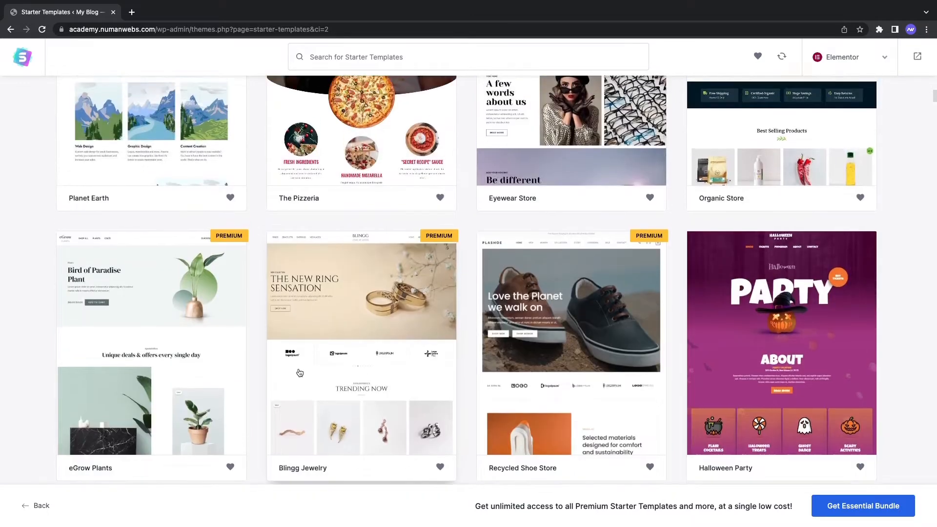
pyautogui.scroll(2, 553, 265)
pyautogui.scroll(1, 766, 217)
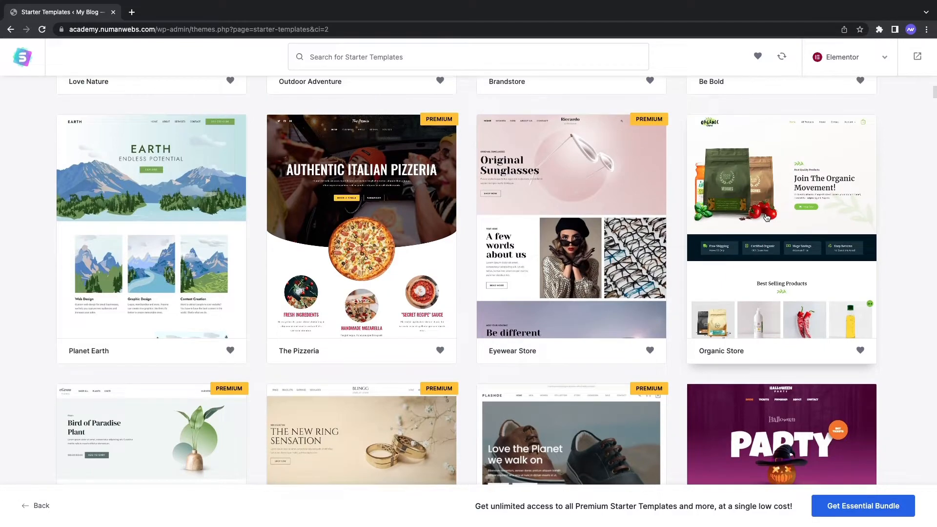
pyautogui.scroll(-9, 766, 218)
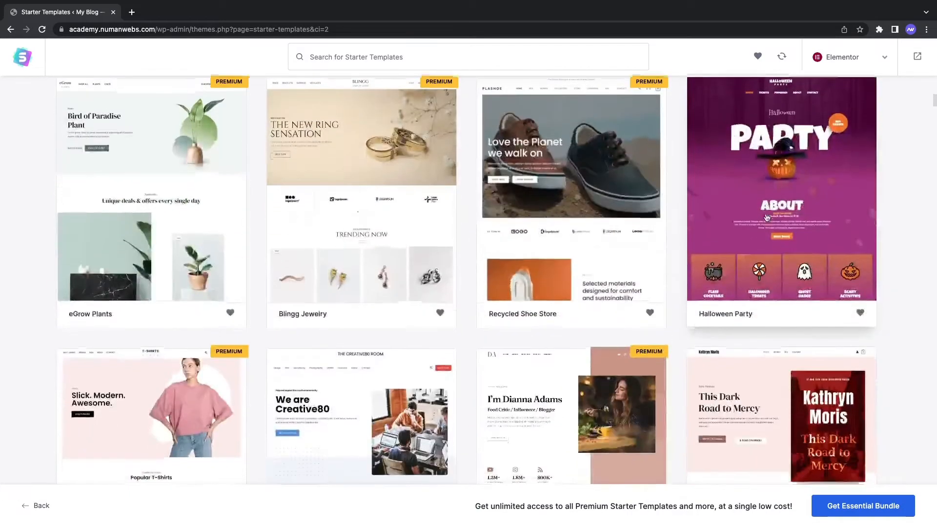
pyautogui.scroll(-8, 766, 218)
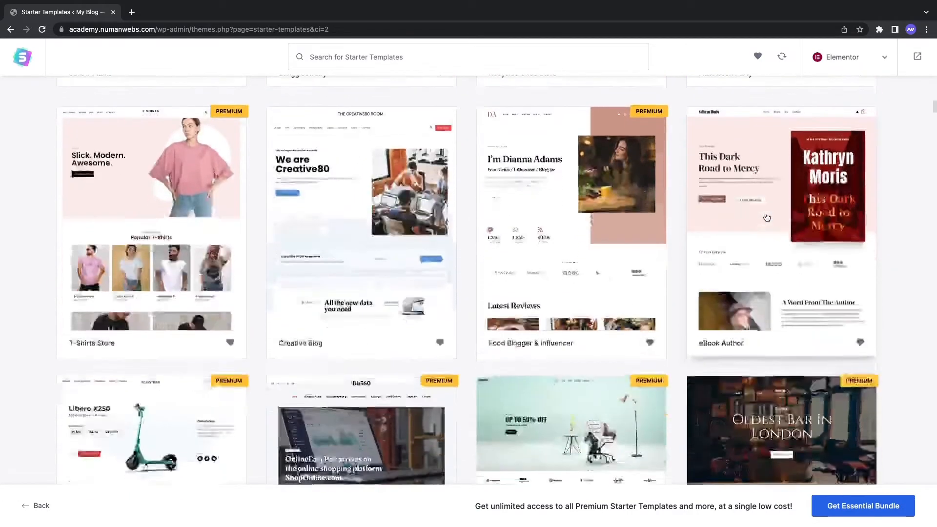
pyautogui.scroll(-8, 766, 217)
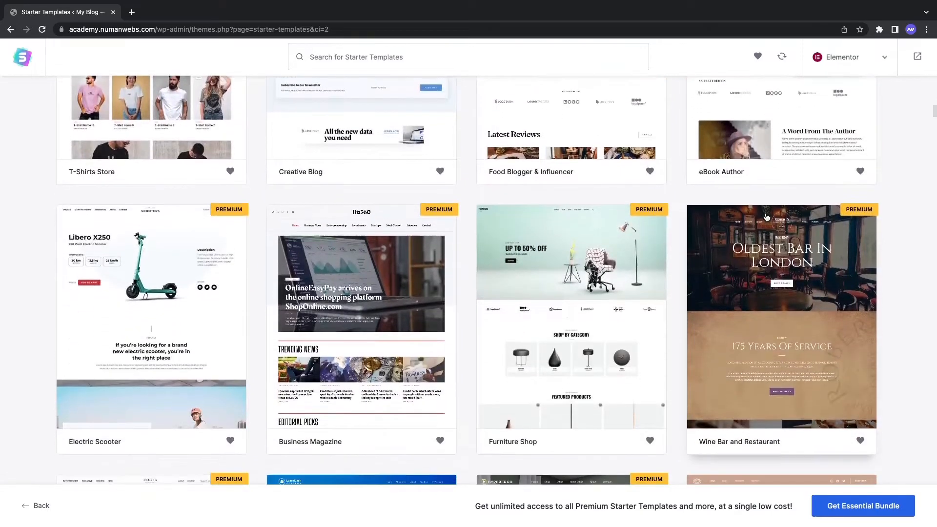
pyautogui.scroll(-5, 766, 217)
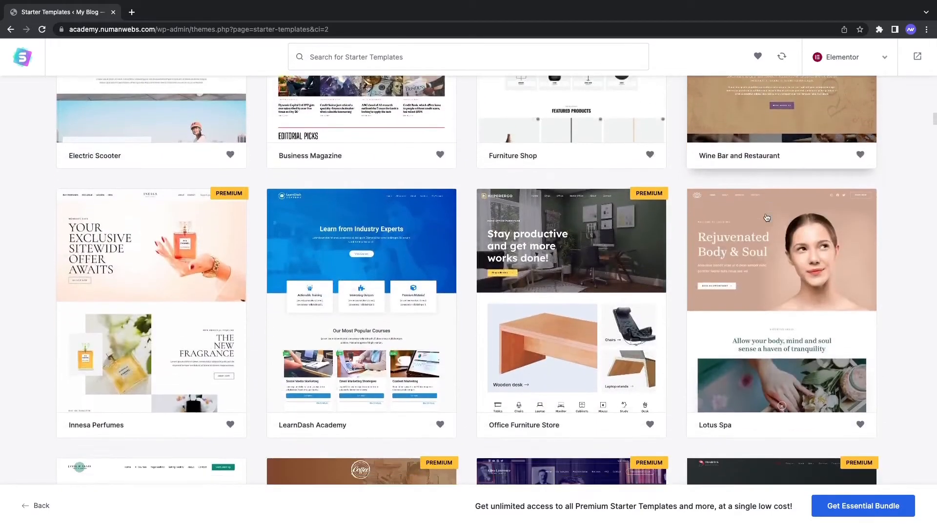
pyautogui.scroll(-15, 767, 217)
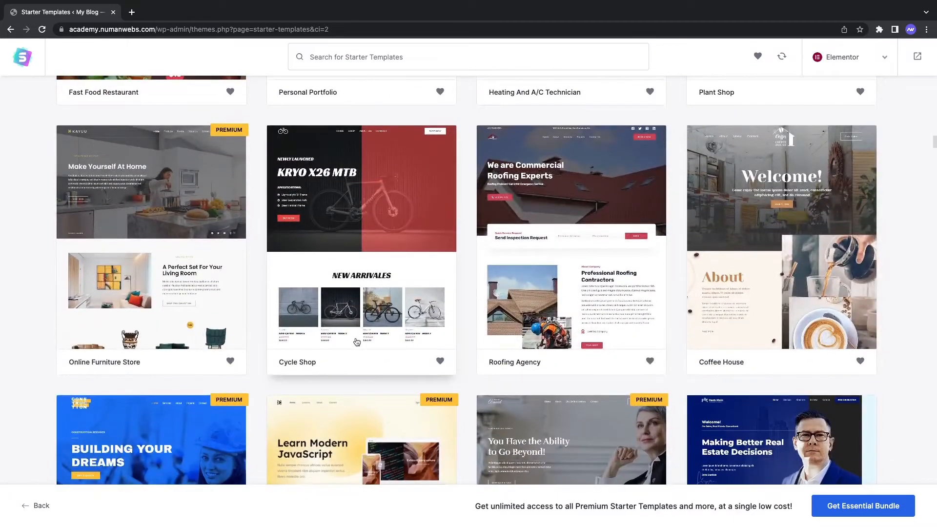
pyautogui.scroll(-1, 215, 337)
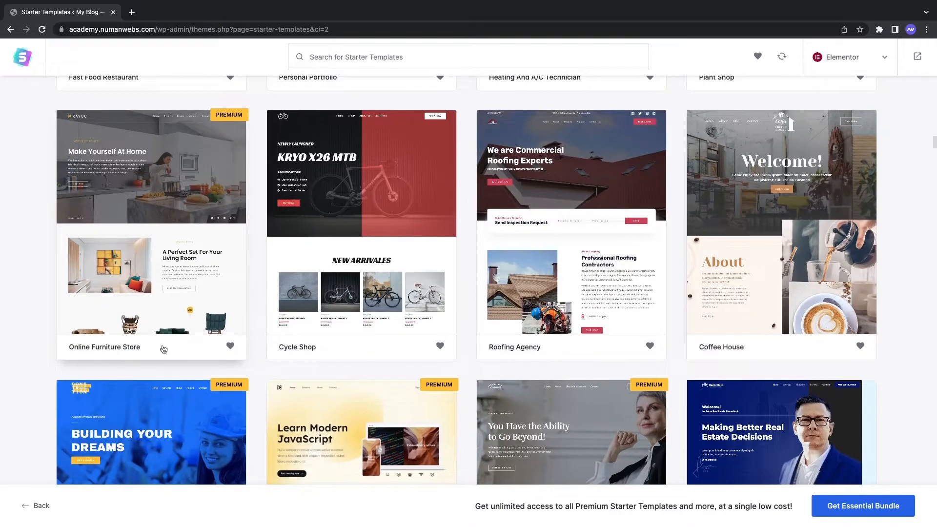
pyautogui.scroll(-7, 166, 350)
pyautogui.scroll(-9, 167, 350)
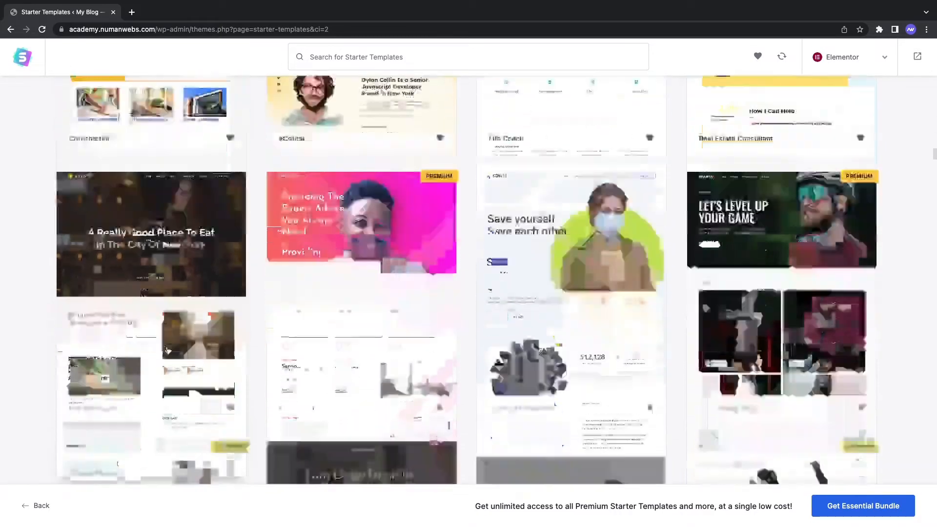
pyautogui.scroll(-5, 168, 350)
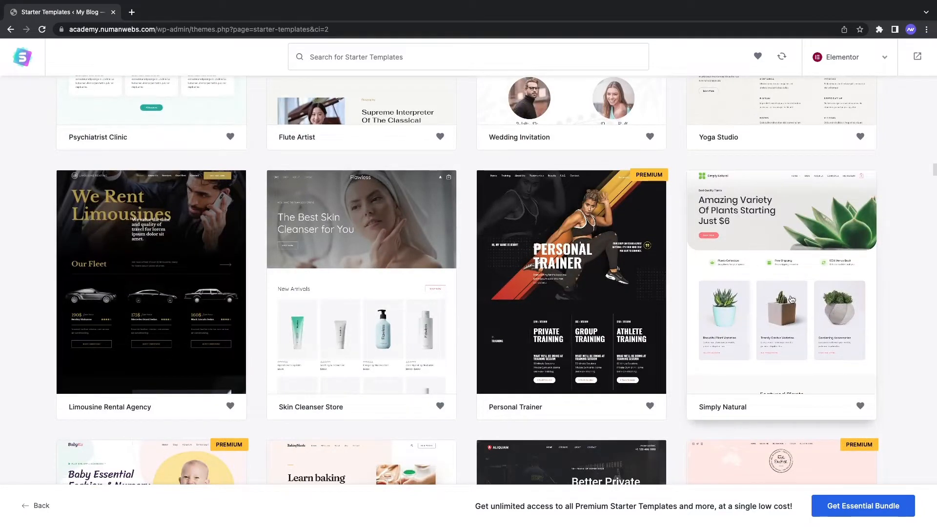
pyautogui.scroll(-4, 394, 301)
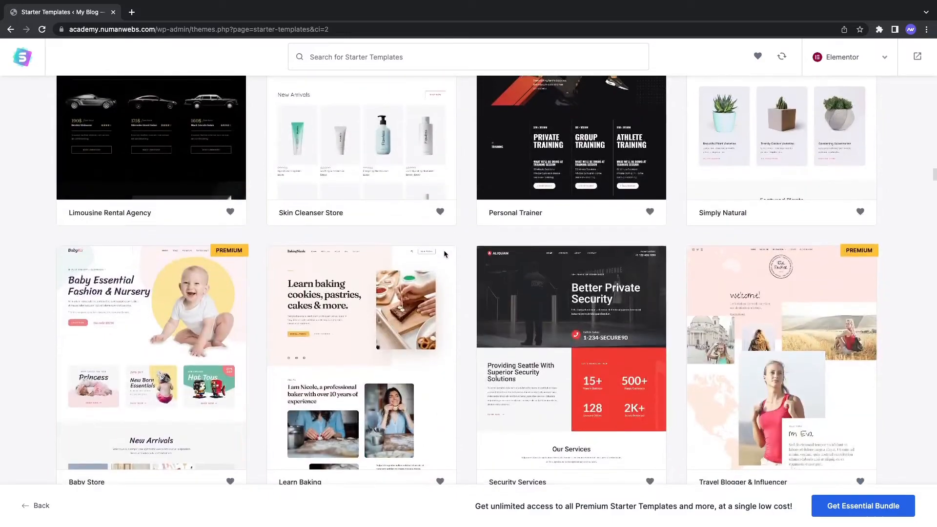
pyautogui.scroll(-12, 445, 253)
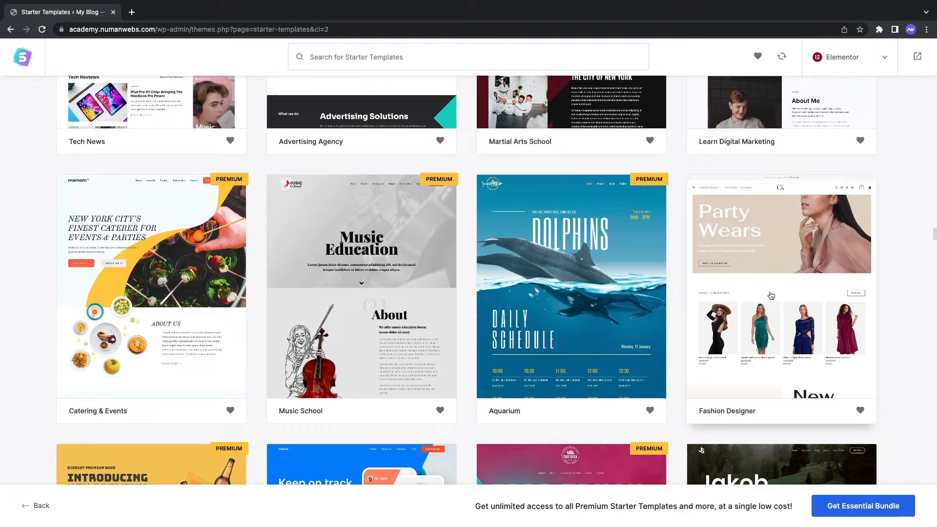
pyautogui.scroll(-4, 702, 276)
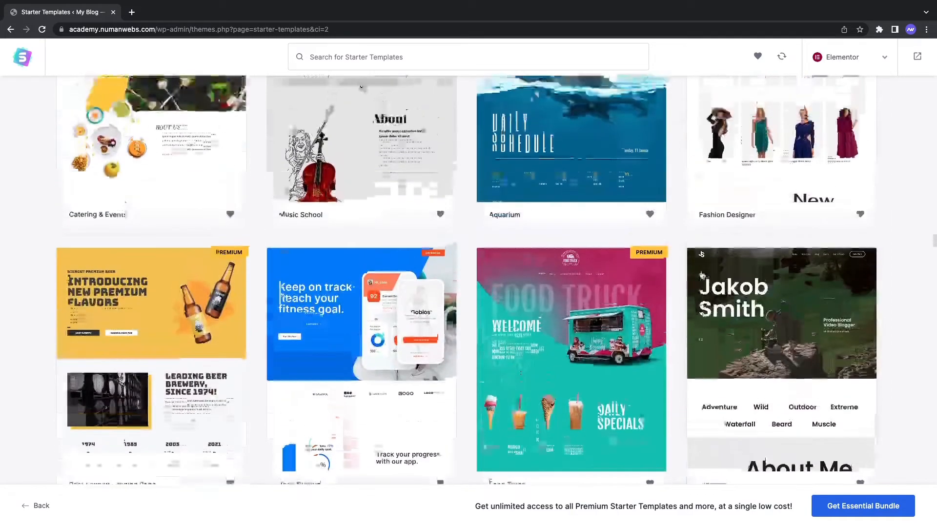
pyautogui.scroll(2, 701, 276)
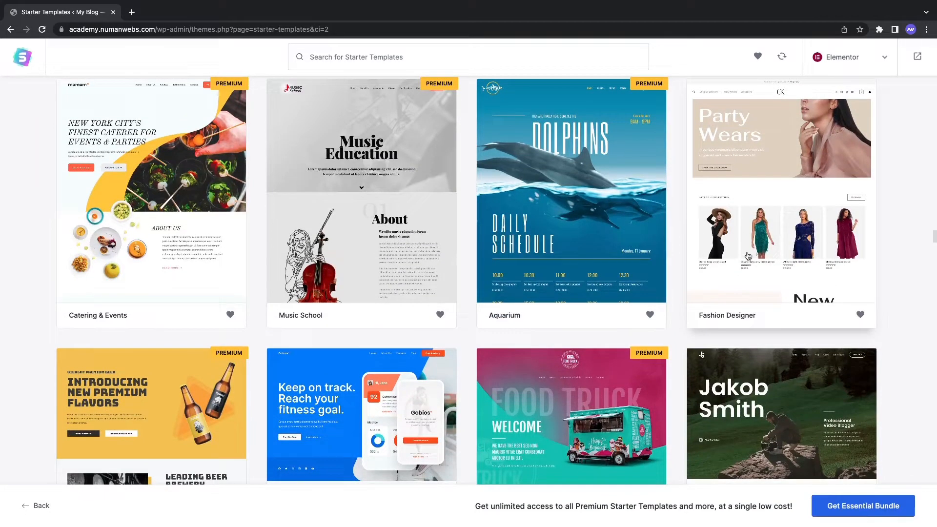
pyautogui.scroll(1, 748, 255)
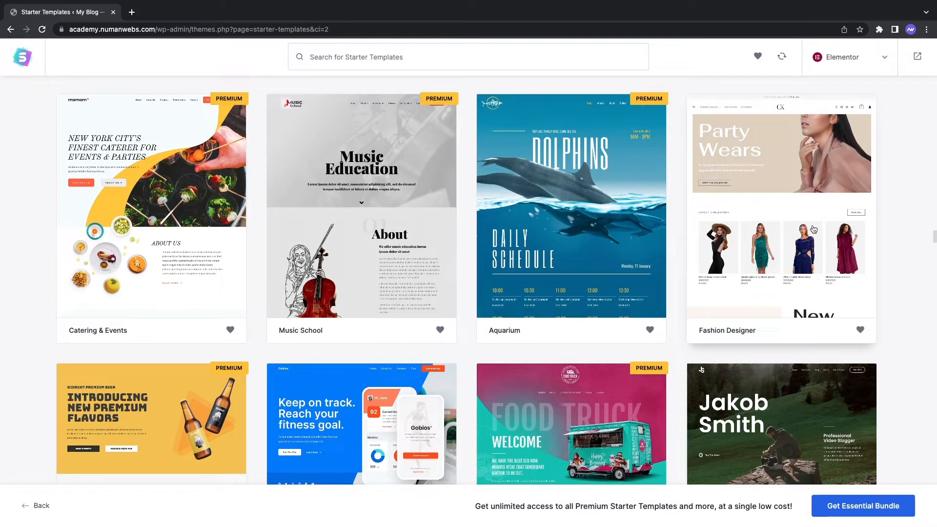
pyautogui.click(789, 210)
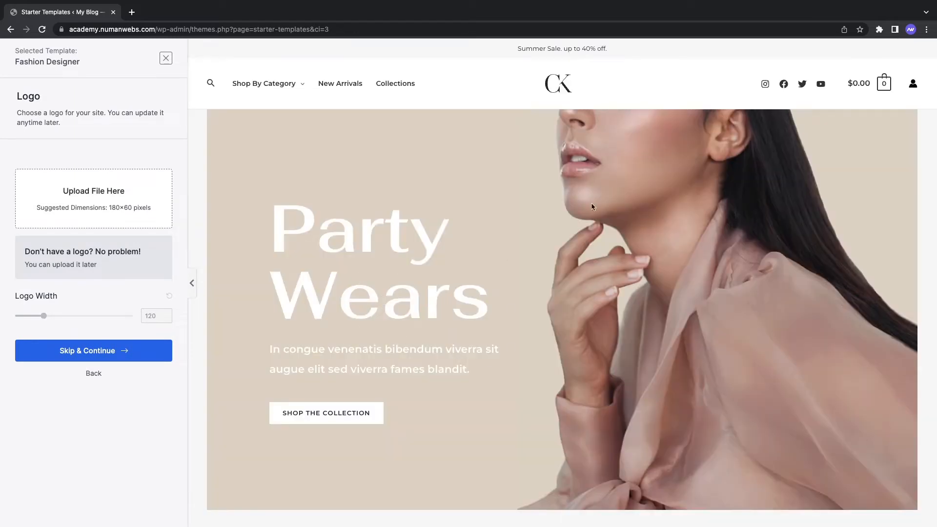
# Step: Look over the template preview and skip adding a logo for the Fashion Designer site
pyautogui.scroll(-15, 529, 198)
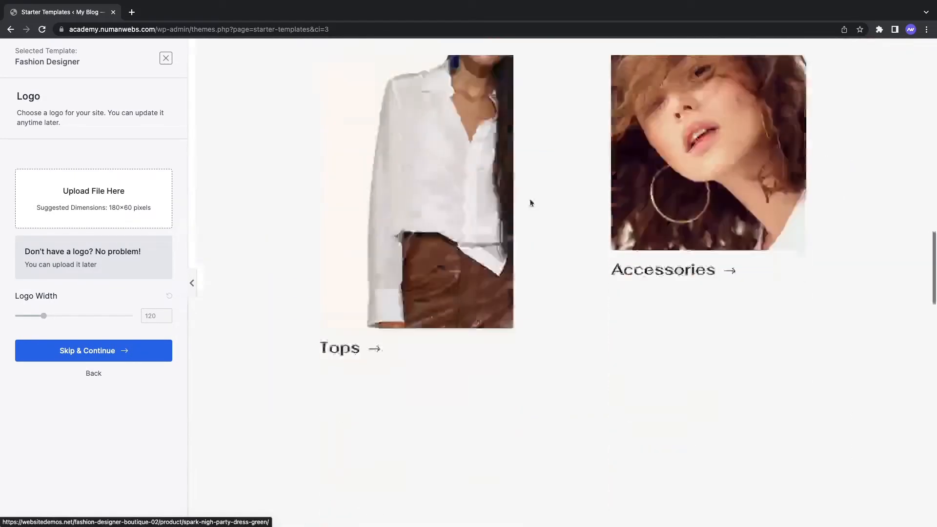
pyautogui.scroll(15, 531, 201)
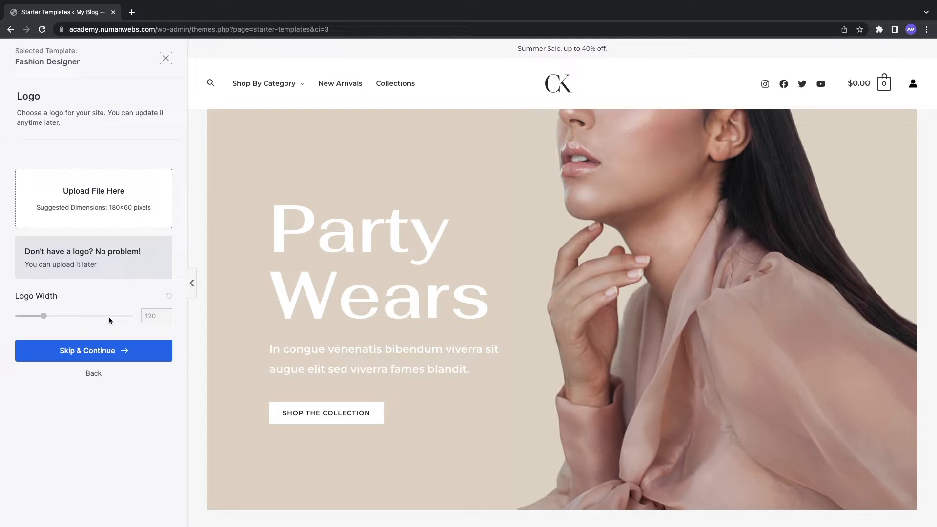
pyautogui.click(103, 353)
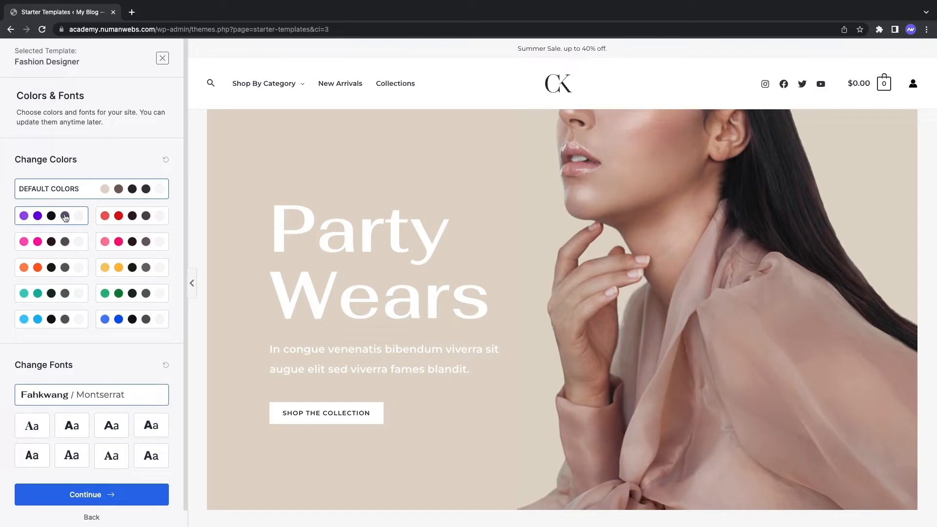
# Step: Try the purple and pink palettes, then settle on the orange colour scheme
pyautogui.click(65, 217)
pyautogui.scroll(-15, 429, 257)
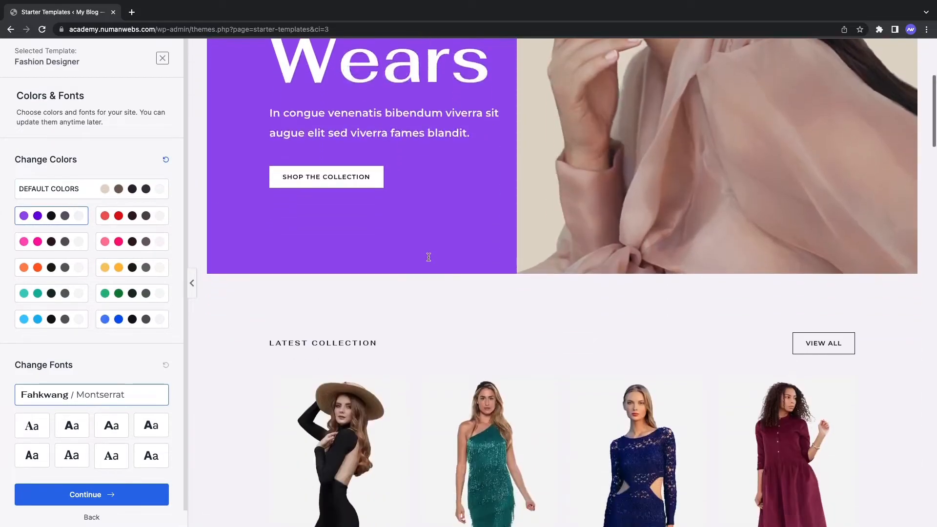
pyautogui.scroll(-15, 429, 257)
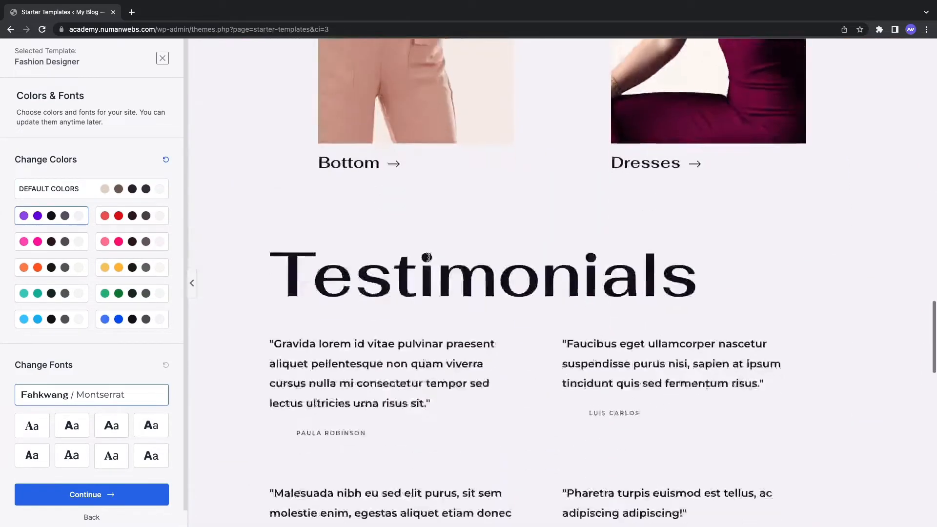
pyautogui.scroll(-5, 428, 257)
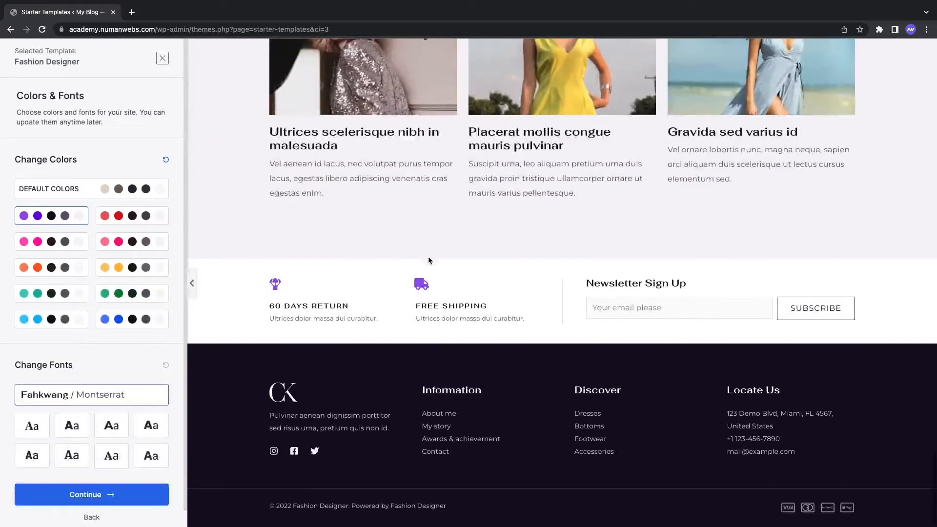
pyautogui.scroll(15, 429, 257)
pyautogui.click(134, 242)
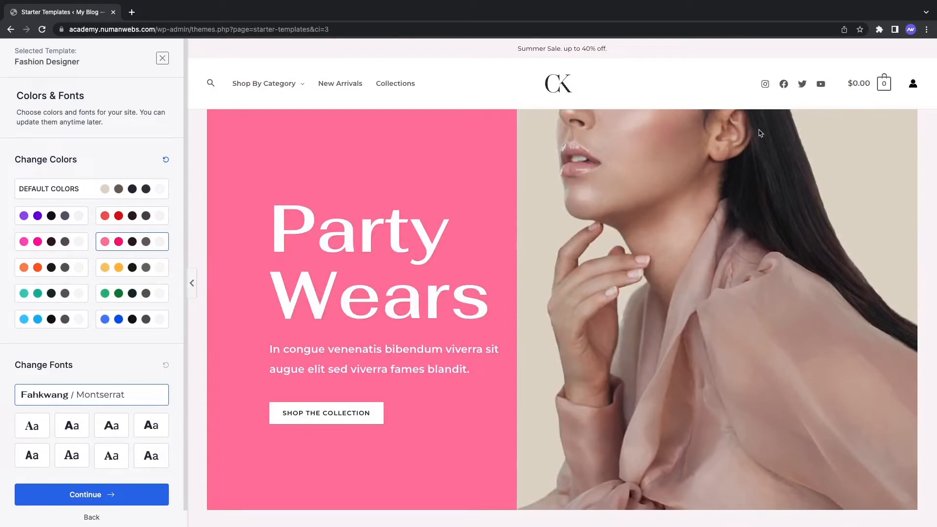
pyautogui.click(73, 275)
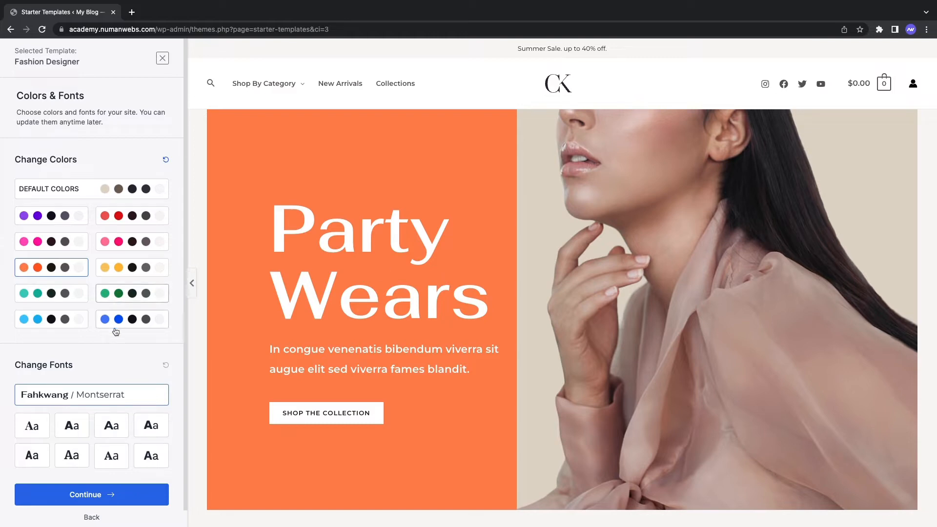
# Step: Choose the Poppins / Lato font pairing over Playfair Display / Source Sans Pro and continue
pyautogui.scroll(-1, 115, 328)
pyautogui.click(24, 421)
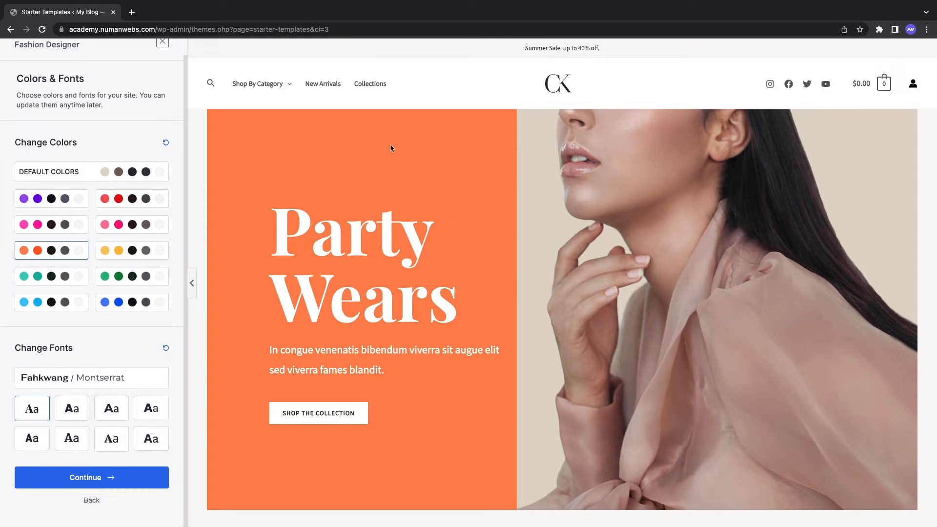
pyautogui.click(73, 410)
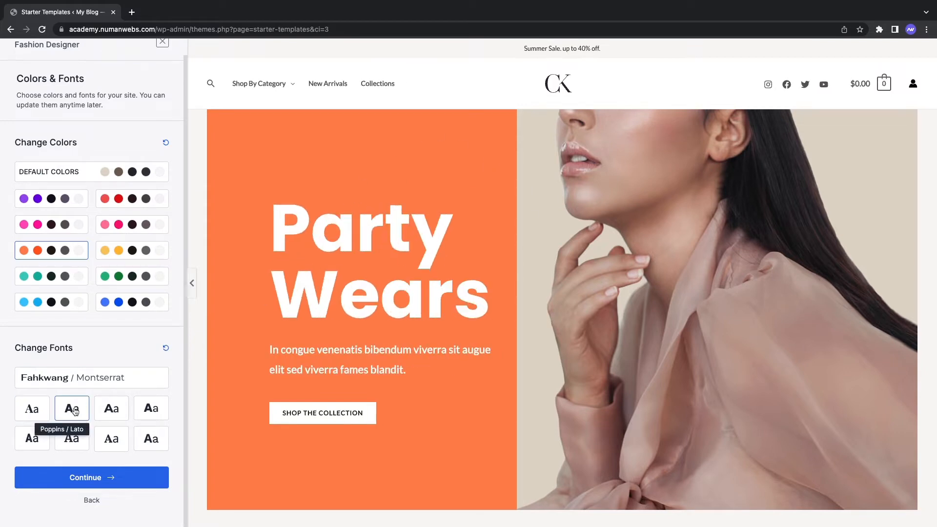
pyautogui.scroll(-8, 490, 307)
pyautogui.scroll(3, 385, 271)
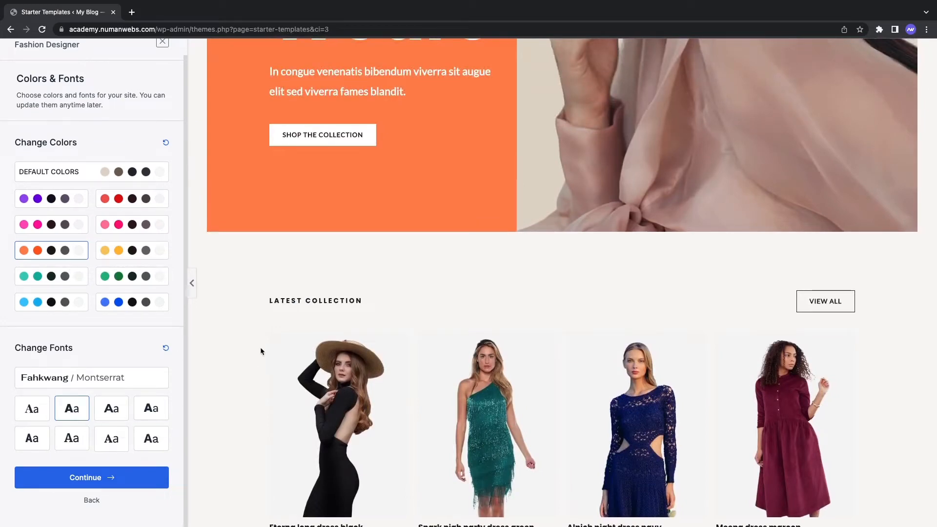
pyautogui.scroll(5, 260, 348)
pyautogui.click(69, 483)
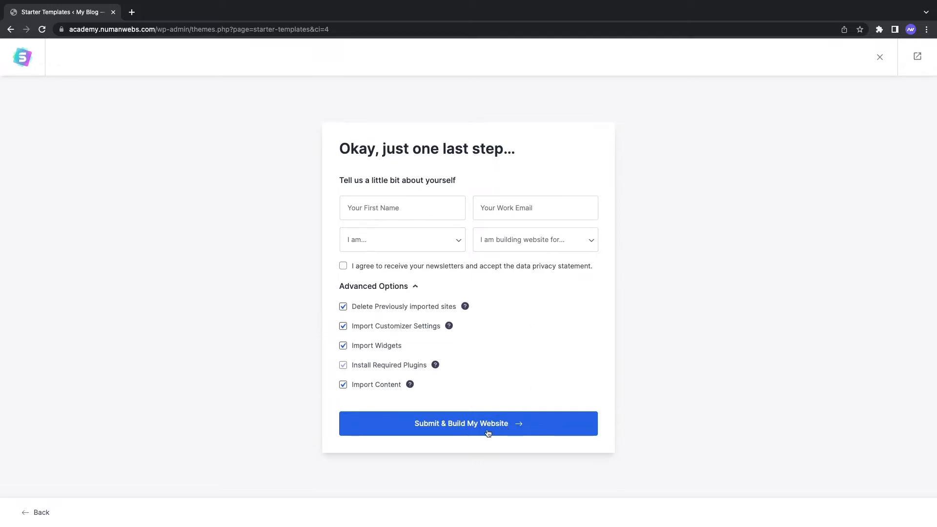
# Step: Submit and build the Fashion Designer website, then view the finished site in a new tab
pyautogui.click(471, 431)
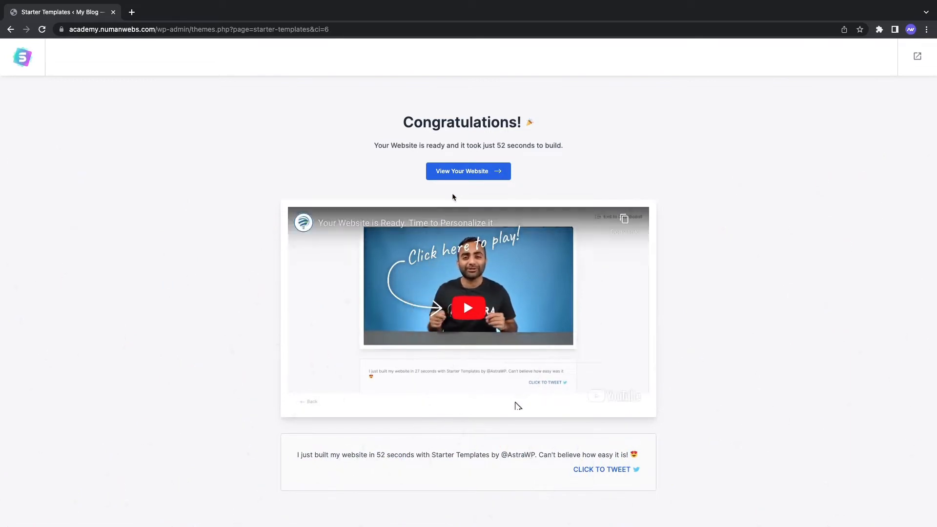
pyautogui.click(475, 171)
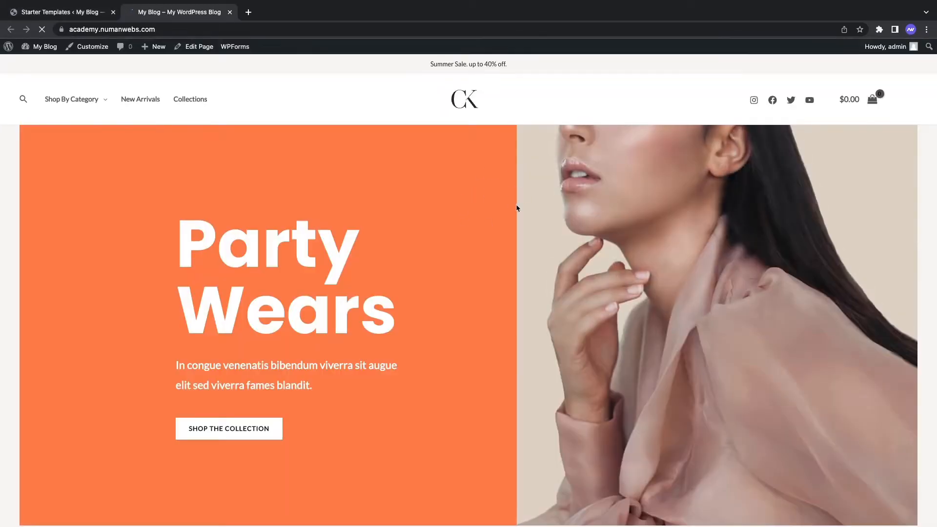
# Step: Scroll through the store homepage and open the 'Spark nigh party dress green' product
pyautogui.scroll(-10, 524, 228)
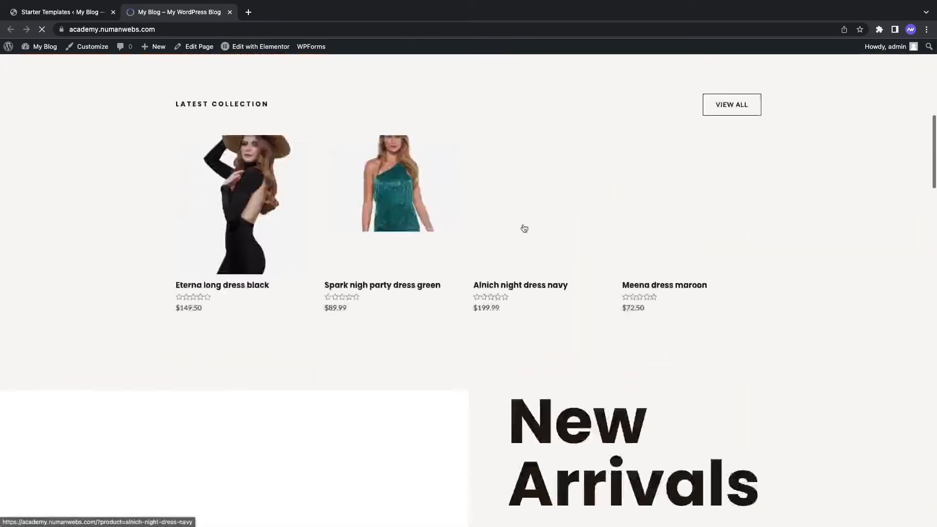
pyautogui.scroll(-8, 524, 227)
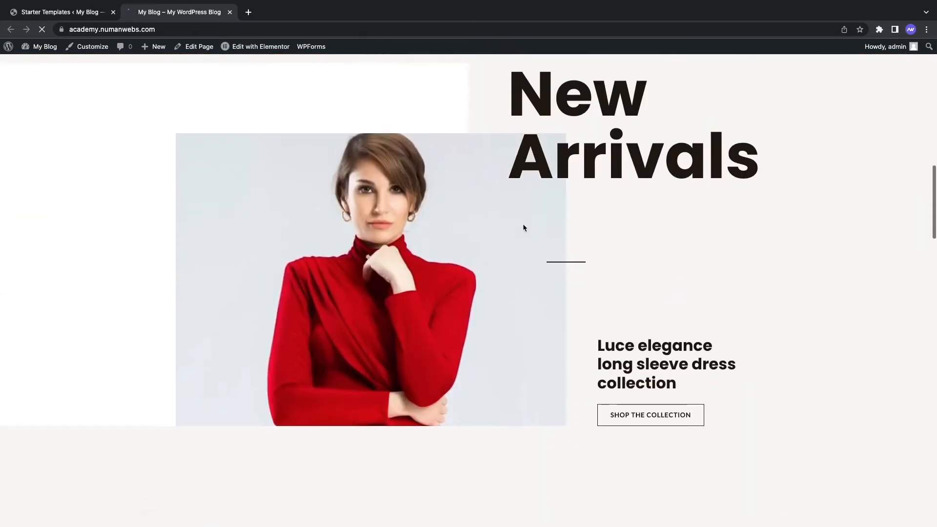
pyautogui.scroll(-20, 524, 228)
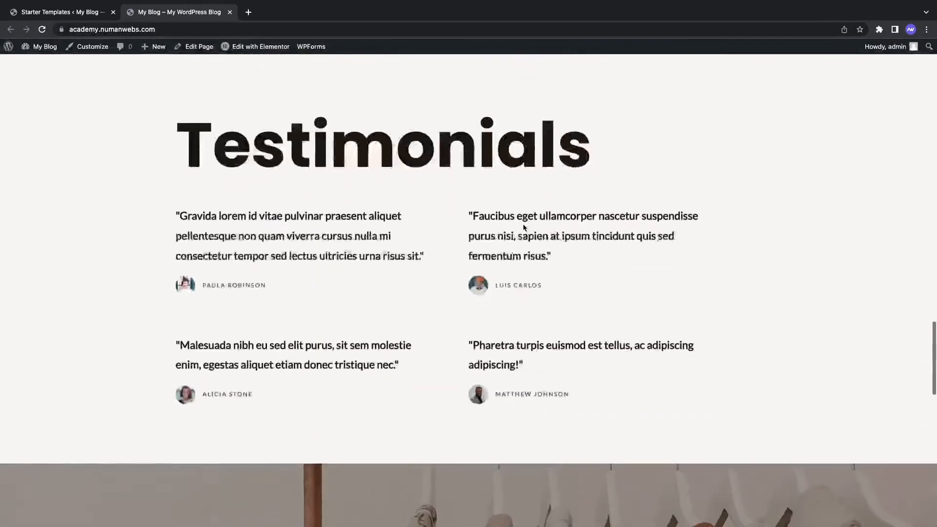
pyautogui.scroll(-12, 523, 228)
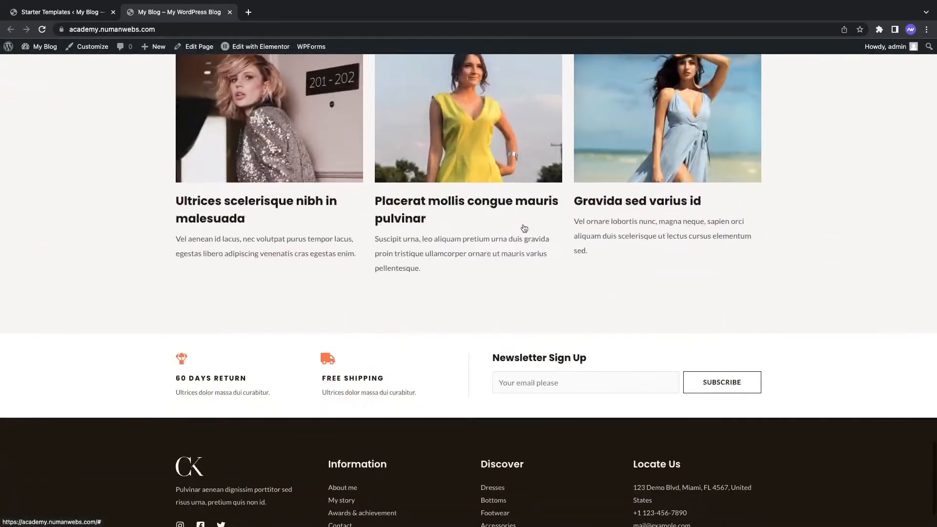
pyautogui.scroll(-2, 524, 228)
pyautogui.scroll(20, 523, 228)
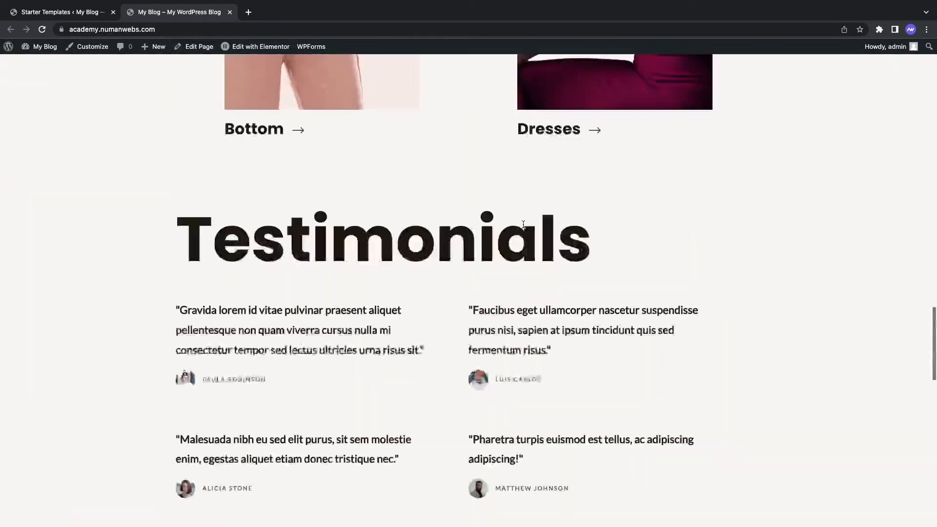
pyautogui.scroll(9, 523, 228)
pyautogui.scroll(-9, 523, 228)
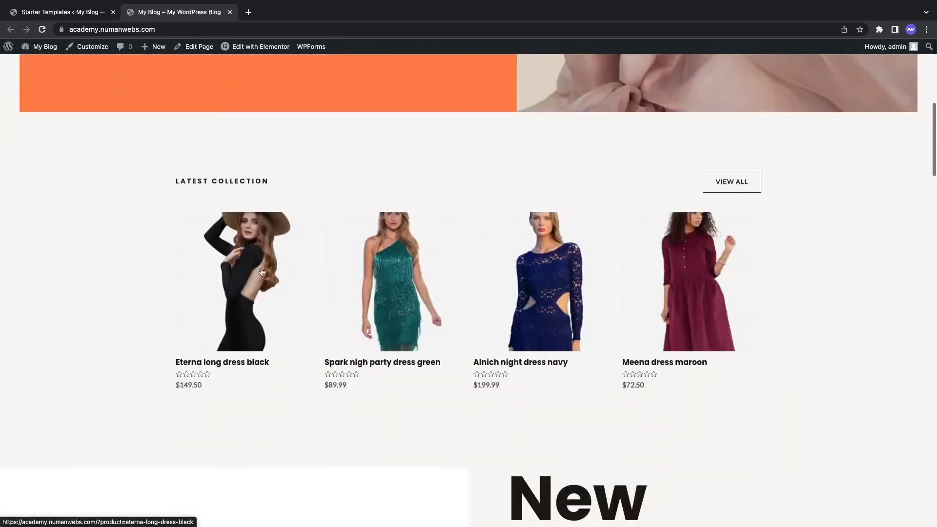
pyautogui.click(367, 312)
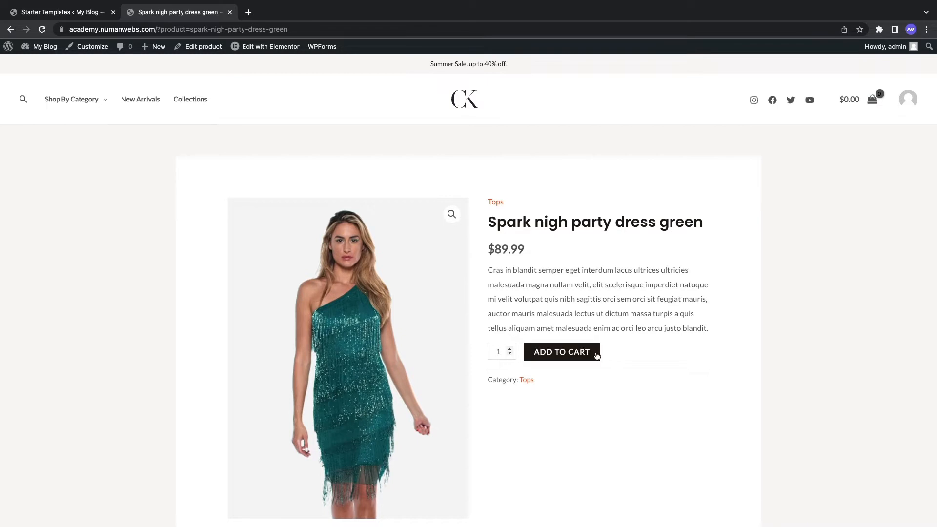
# Step: Add the green party dress to the cart and go through the cart to the $89.99 checkout
pyautogui.click(579, 355)
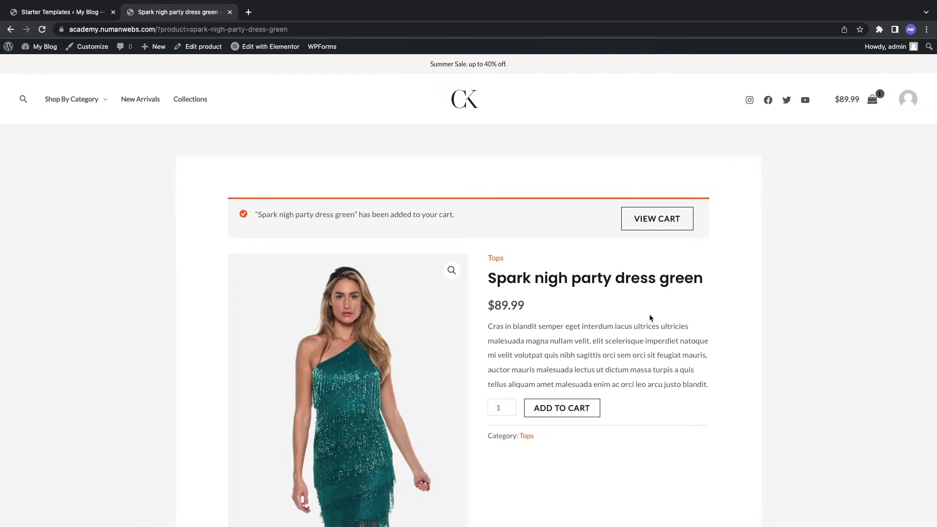
pyautogui.click(667, 215)
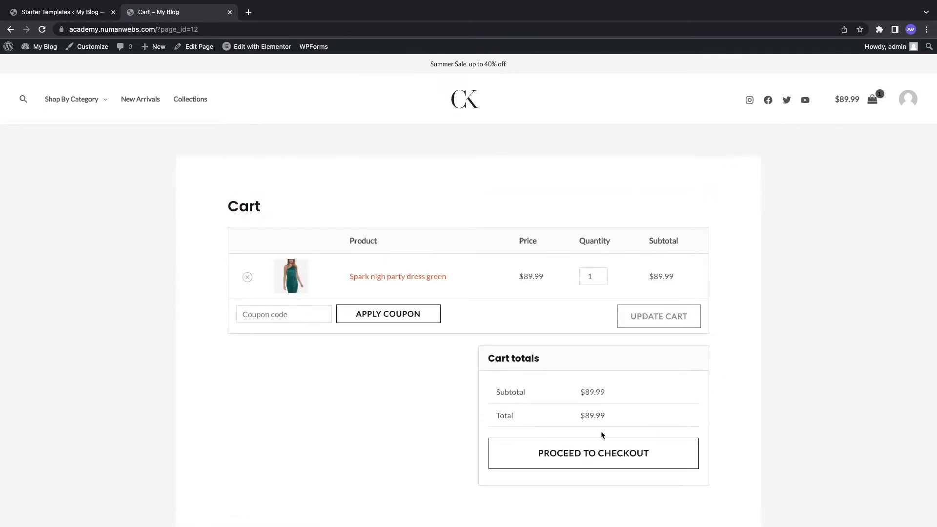
pyautogui.click(595, 457)
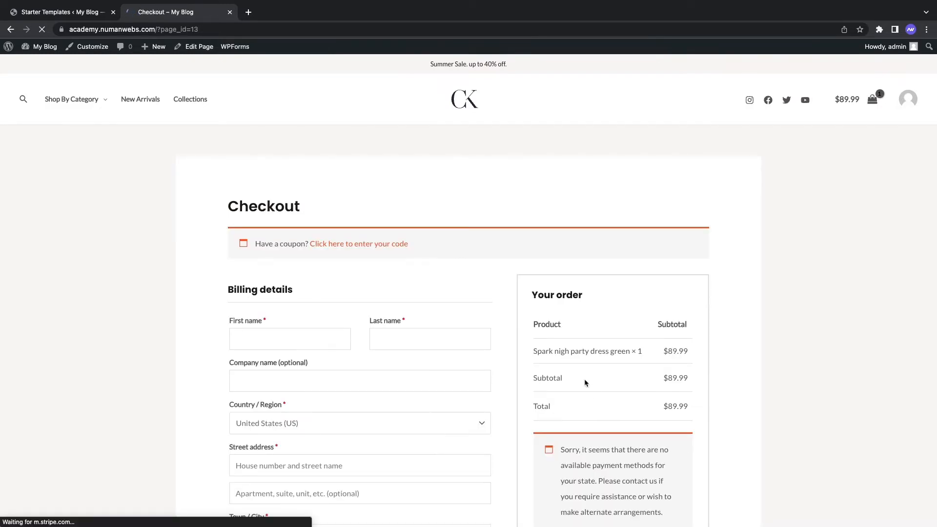
pyautogui.scroll(-1, 516, 255)
pyautogui.scroll(-5, 516, 254)
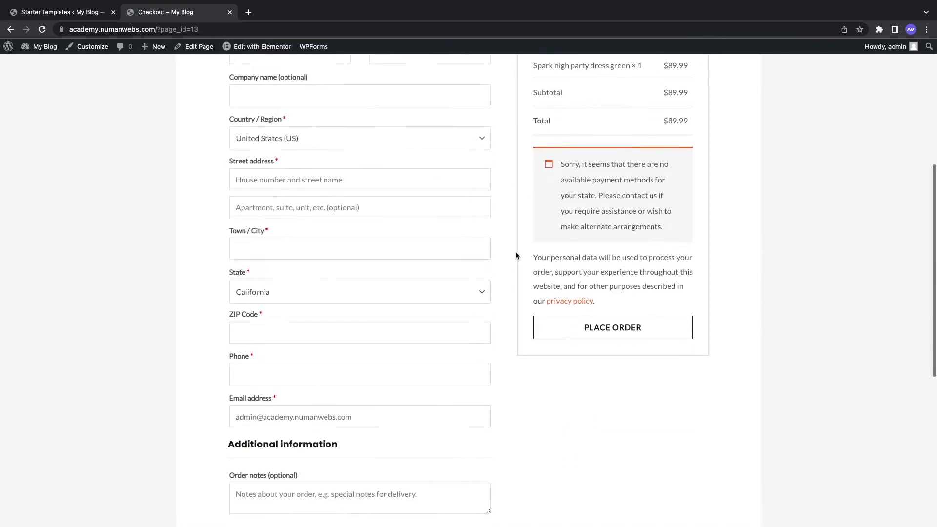
pyautogui.scroll(3, 336, 255)
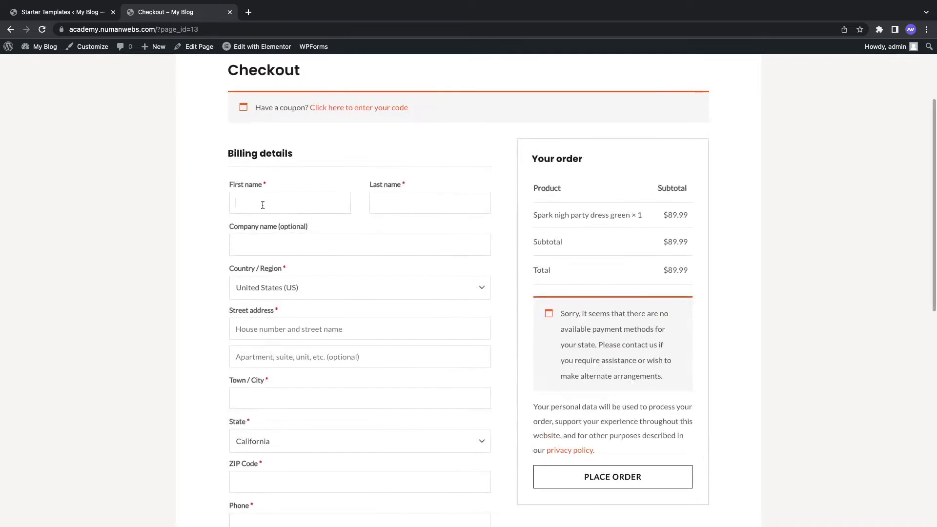
pyautogui.scroll(-7, 439, 322)
pyautogui.scroll(5, 534, 338)
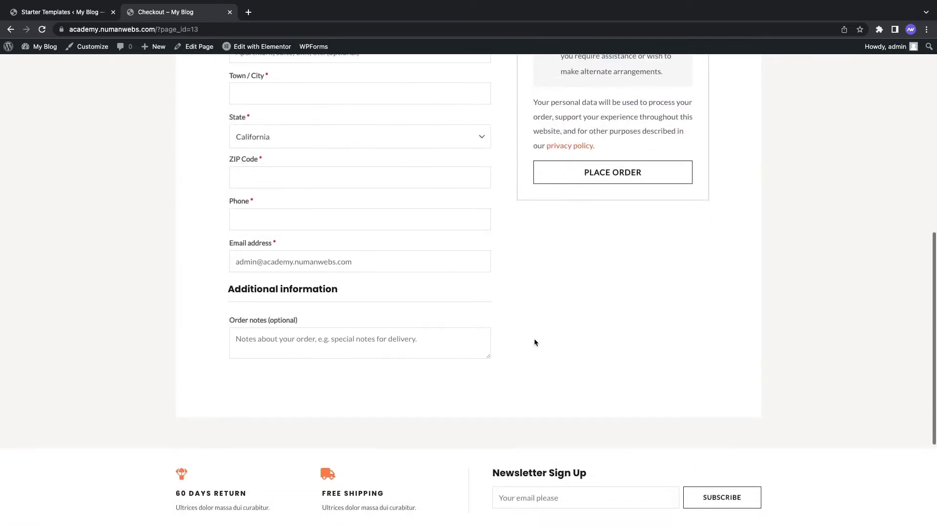
pyautogui.scroll(5, 534, 342)
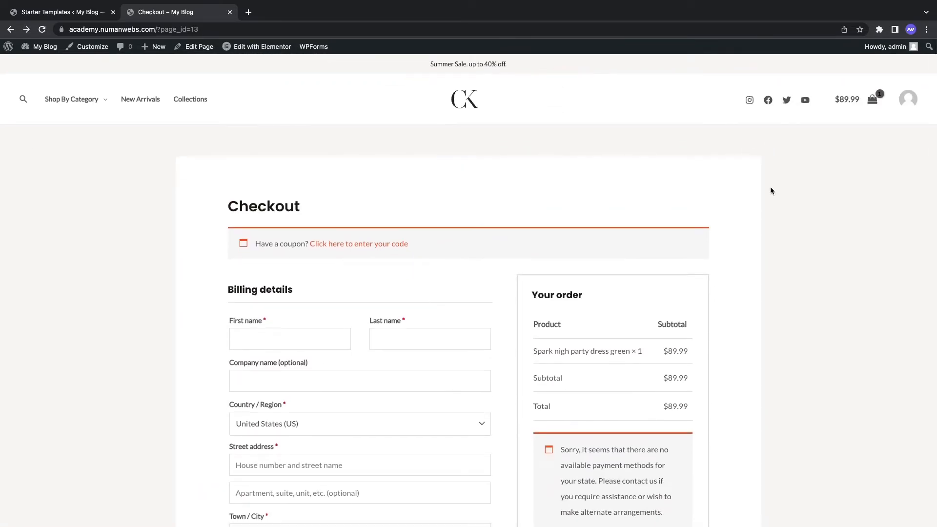
# Step: Open the Accessories category page from Shop By Category and scroll through it
pyautogui.click(76, 137)
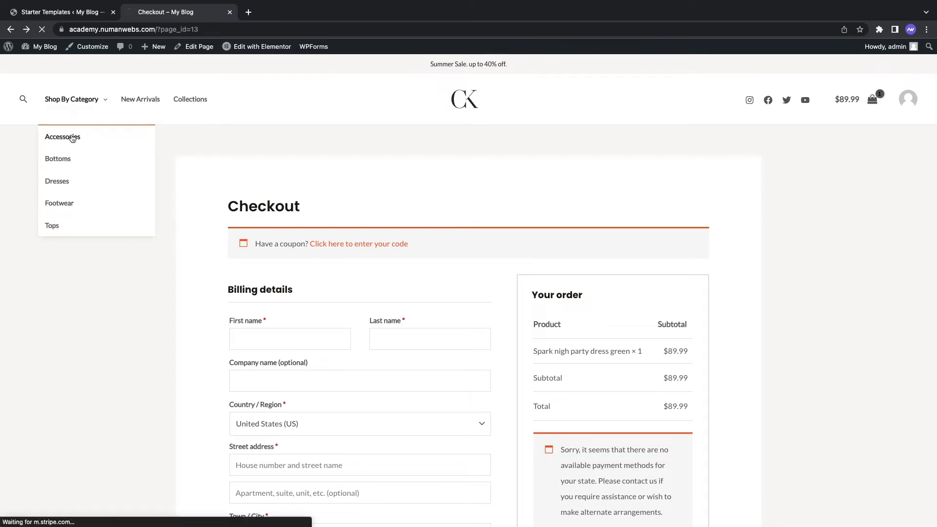
pyautogui.scroll(-10, 279, 219)
pyautogui.scroll(10, 279, 220)
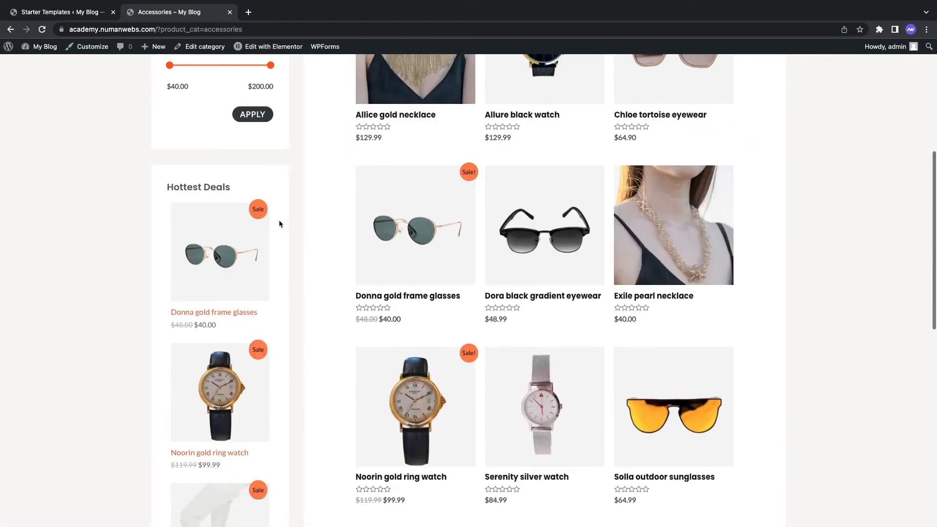
# Step: Open the Bottoms category page and scroll through its products
pyautogui.moveTo(59, 100)
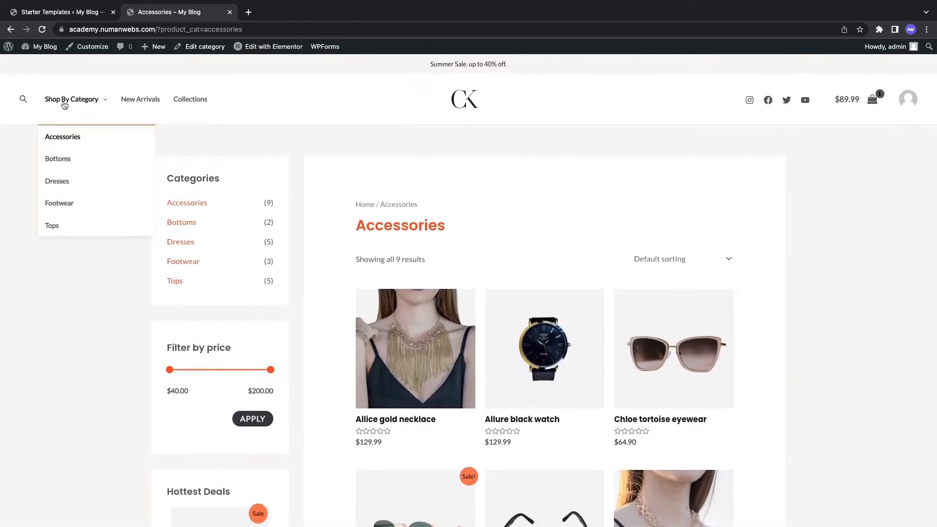
pyautogui.click(67, 159)
pyautogui.scroll(-5, 466, 236)
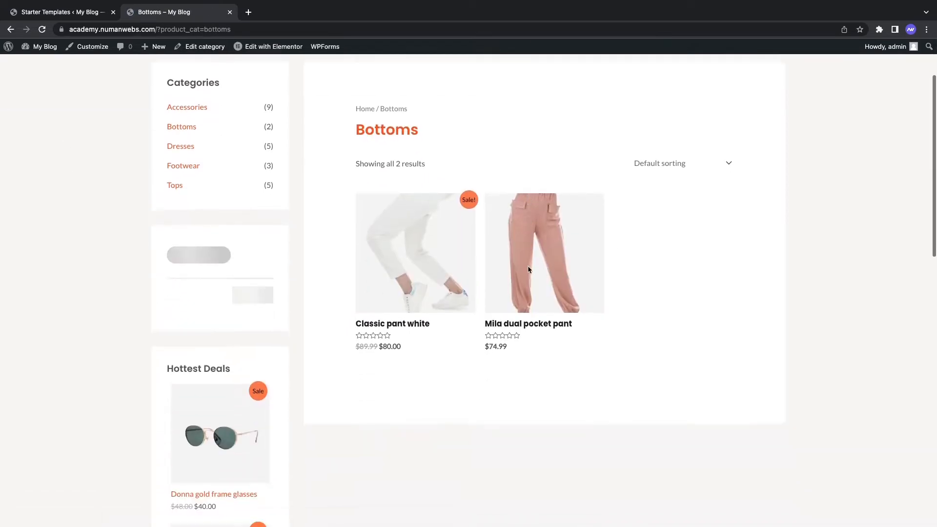
pyautogui.scroll(5, 526, 267)
# Step: Browse the Footwear listing of three shoes, then go to the New Arrivals page
pyautogui.moveTo(77, 110)
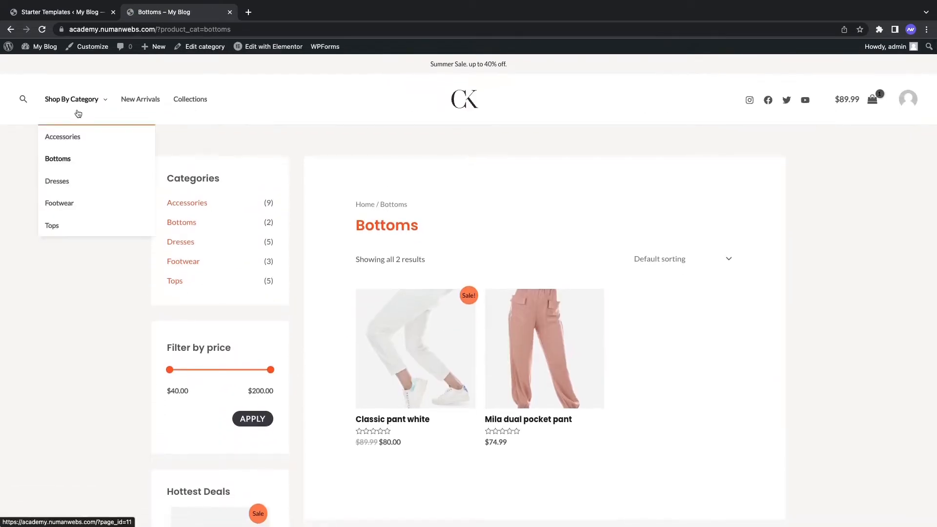
pyautogui.click(69, 204)
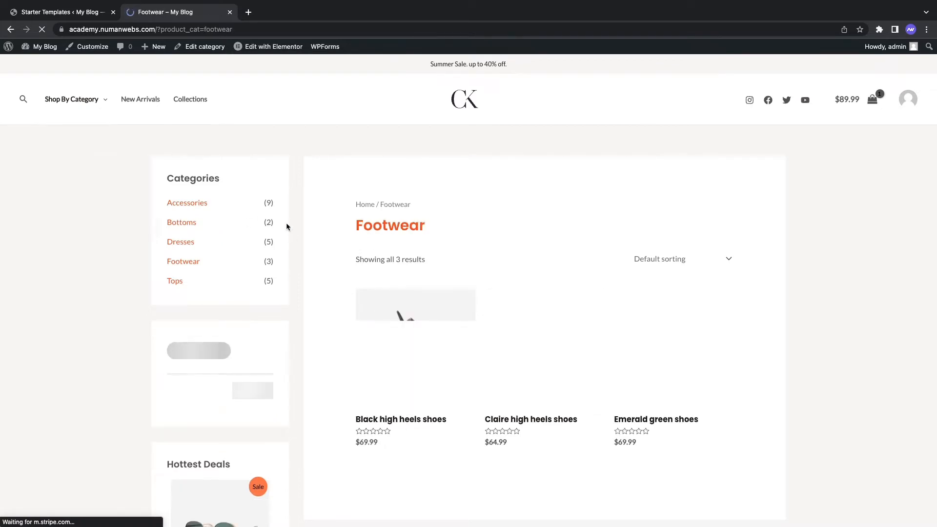
pyautogui.scroll(-1, 213, 204)
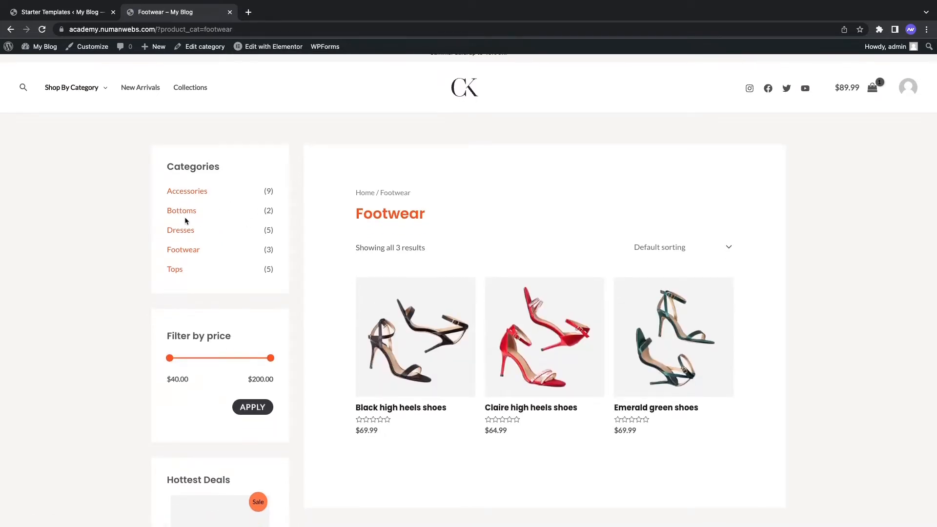
pyautogui.scroll(1, 211, 204)
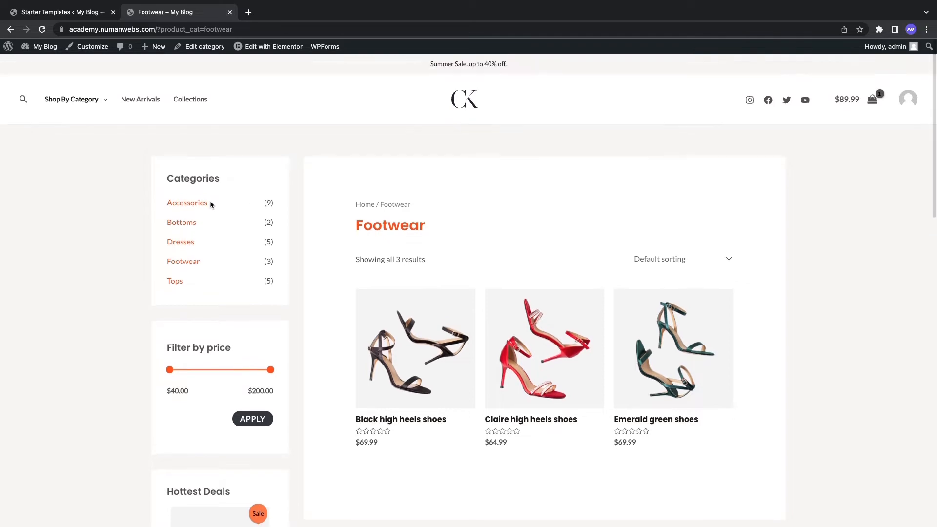
pyautogui.click(149, 104)
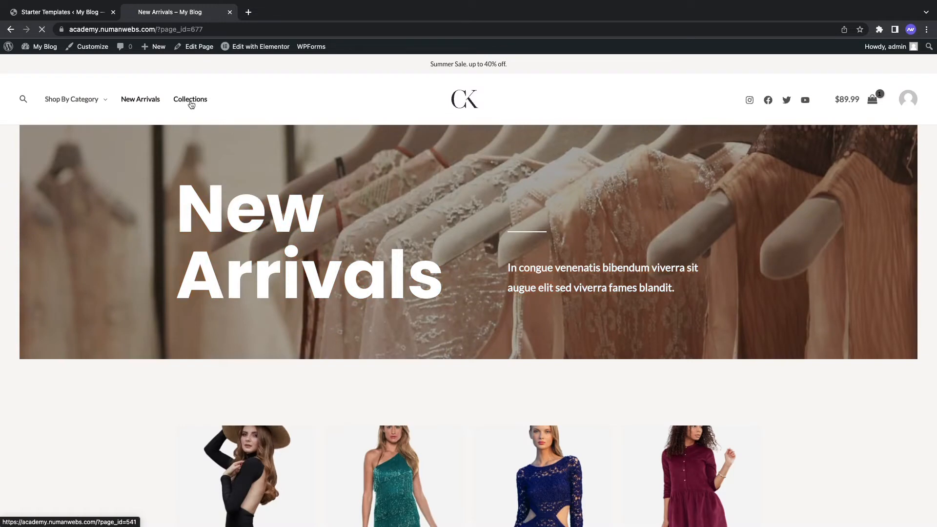
# Step: Open the Collections page and scroll through it
pyautogui.click(191, 104)
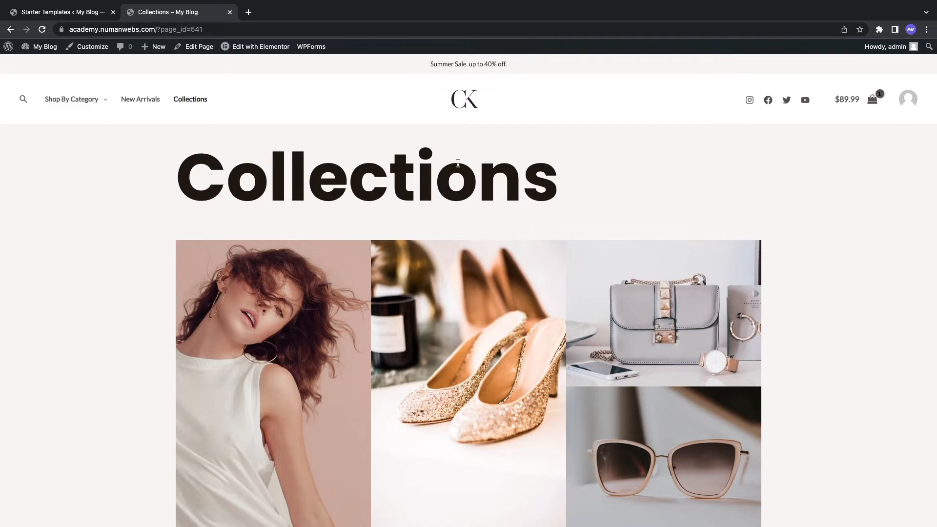
pyautogui.scroll(-15, 492, 172)
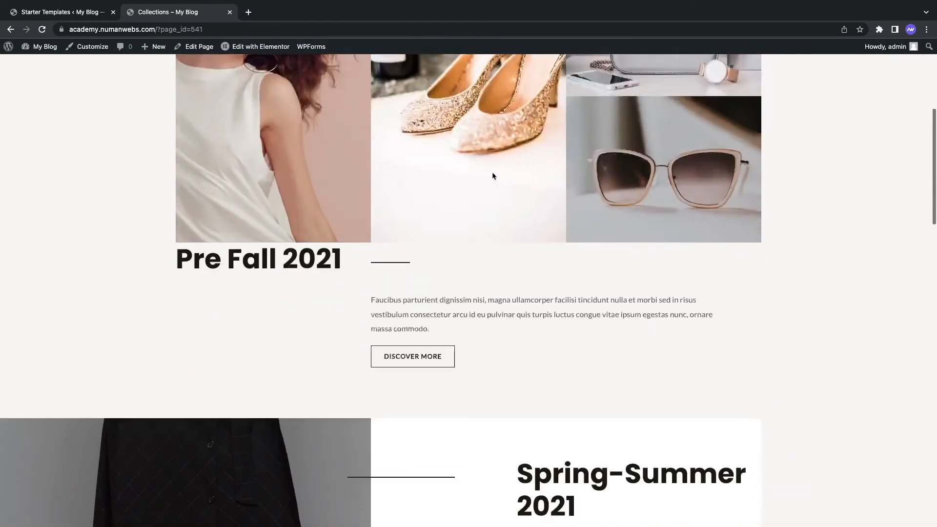
pyautogui.scroll(15, 492, 175)
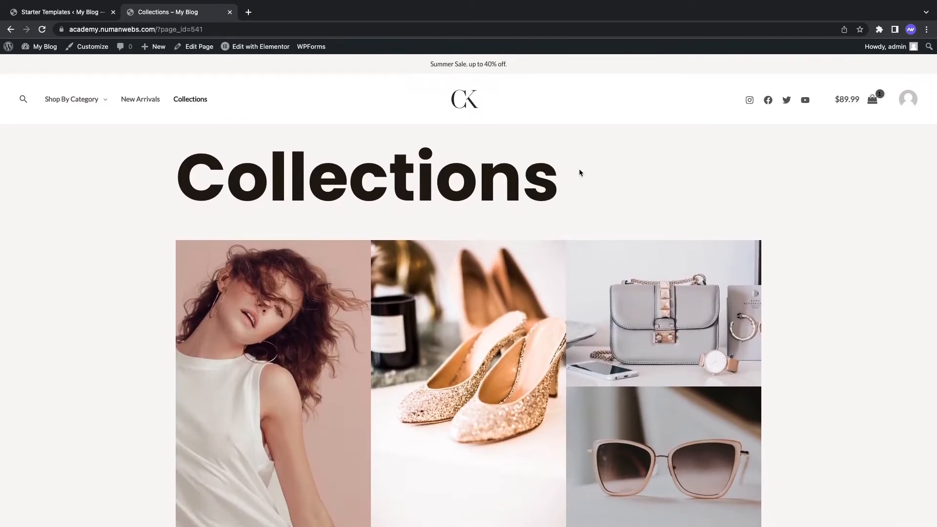
# Step: Scroll the store home page with its Party Wears banner, then return to the Starter Templates tab
pyautogui.click(465, 104)
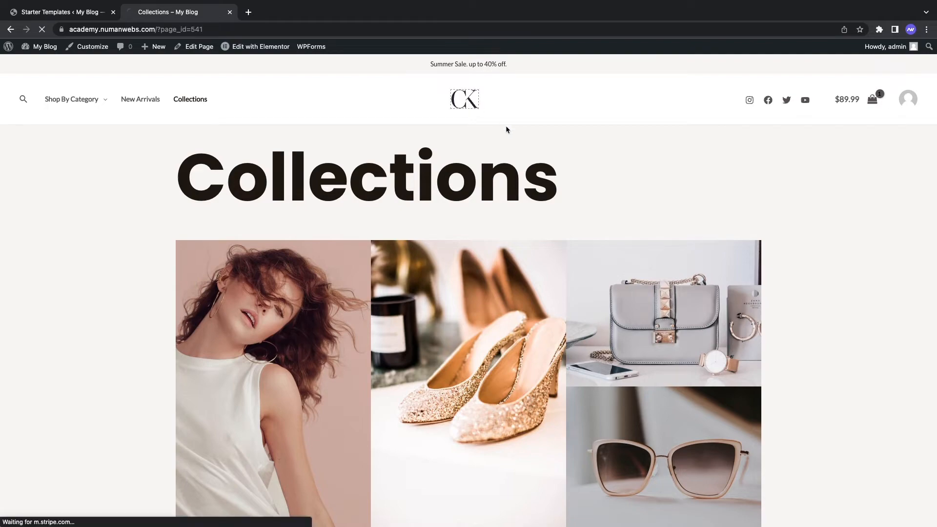
pyautogui.scroll(-20, 429, 177)
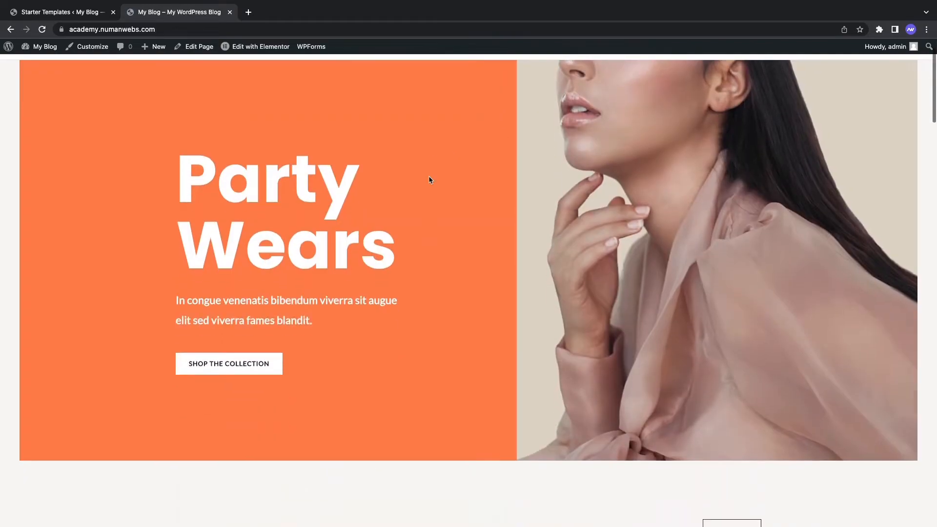
pyautogui.scroll(20, 429, 180)
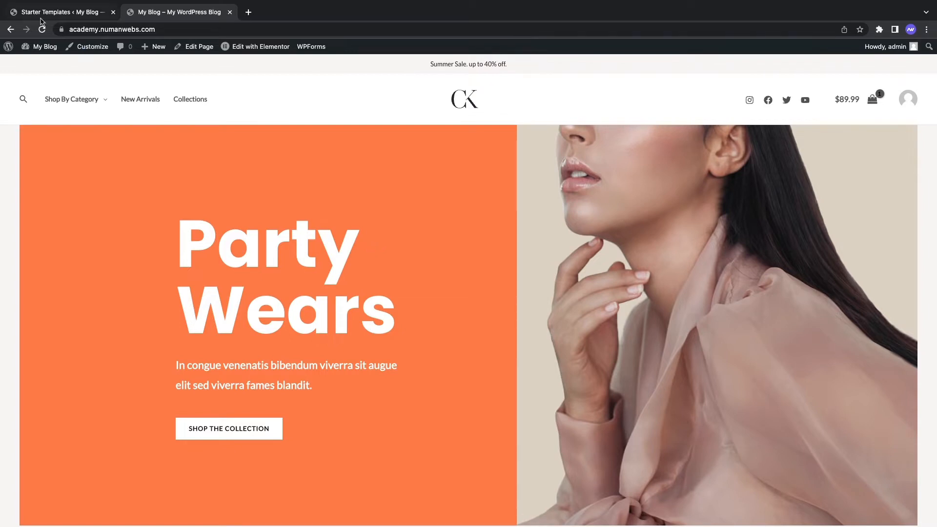
pyautogui.click(61, 12)
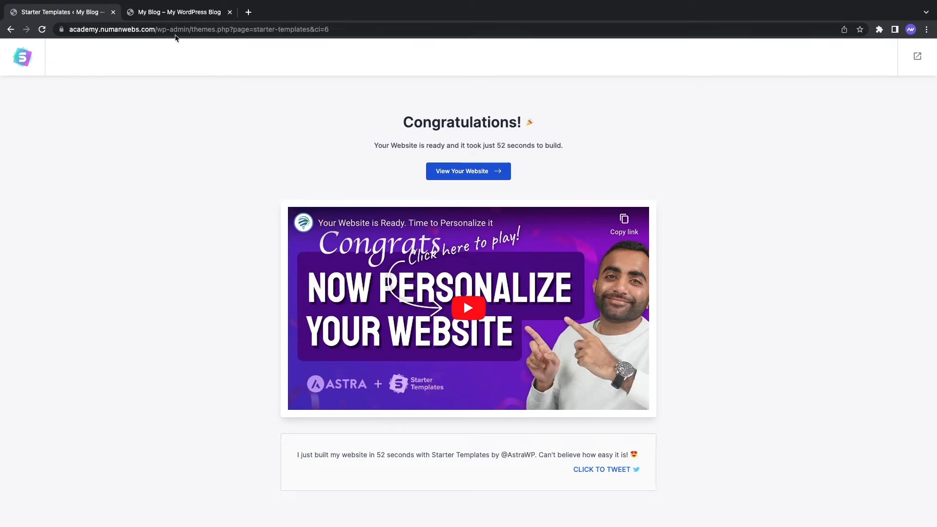
# Step: Load the pasted wp-admin URL and view the Plugins list showing 7 active plugins
pyautogui.click(193, 29)
pyautogui.write('https://academy.numanwebs.com/wp-admin/')
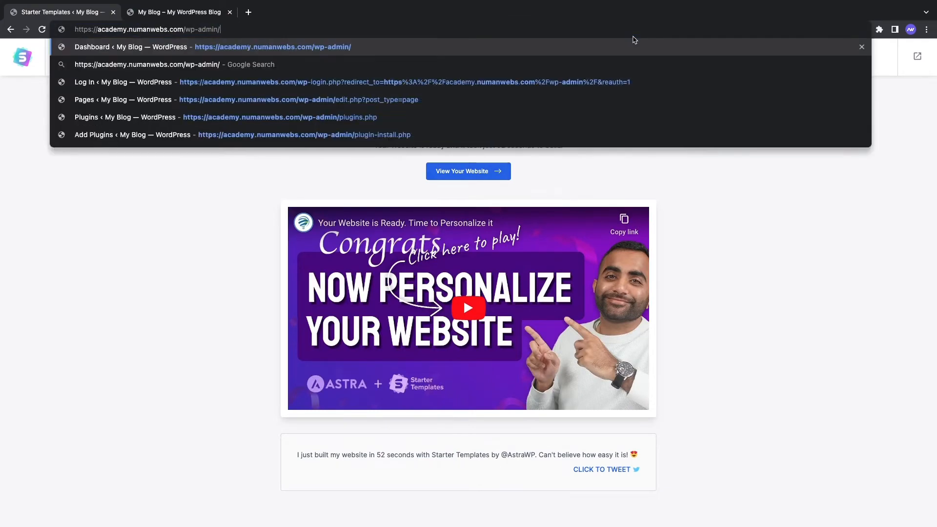
pyautogui.press('Return')
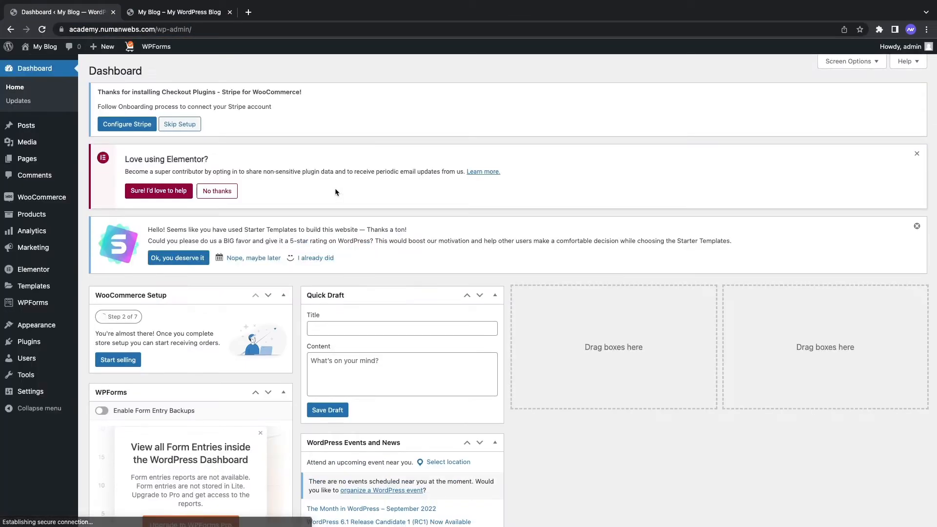
pyautogui.click(43, 346)
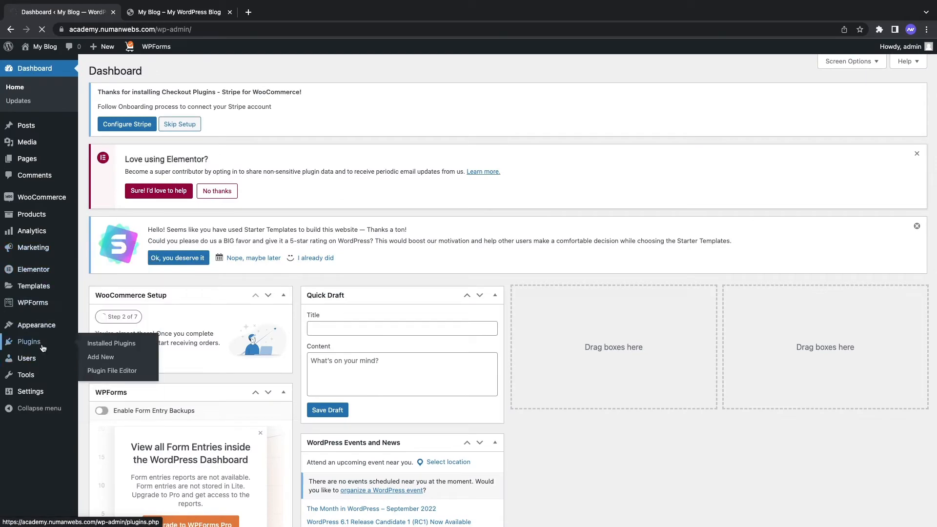
pyautogui.scroll(-3, 342, 263)
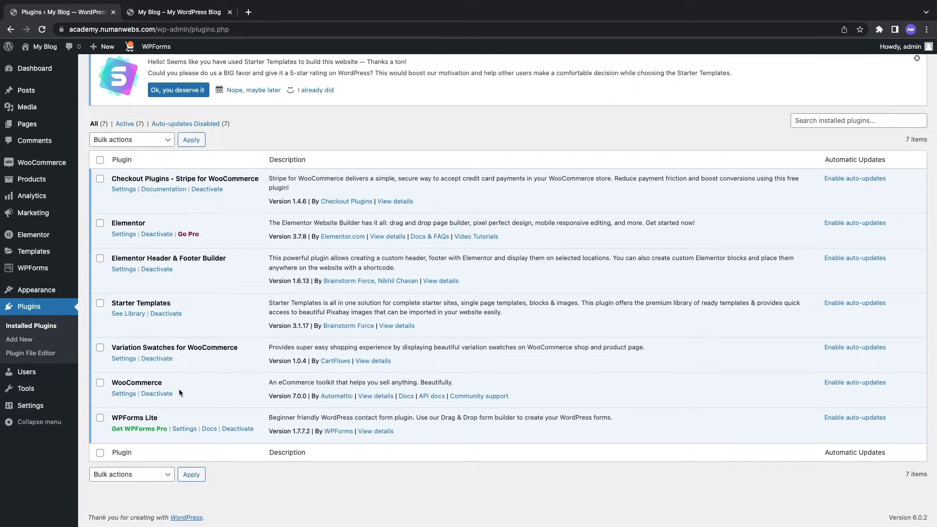
pyautogui.scroll(1, 205, 418)
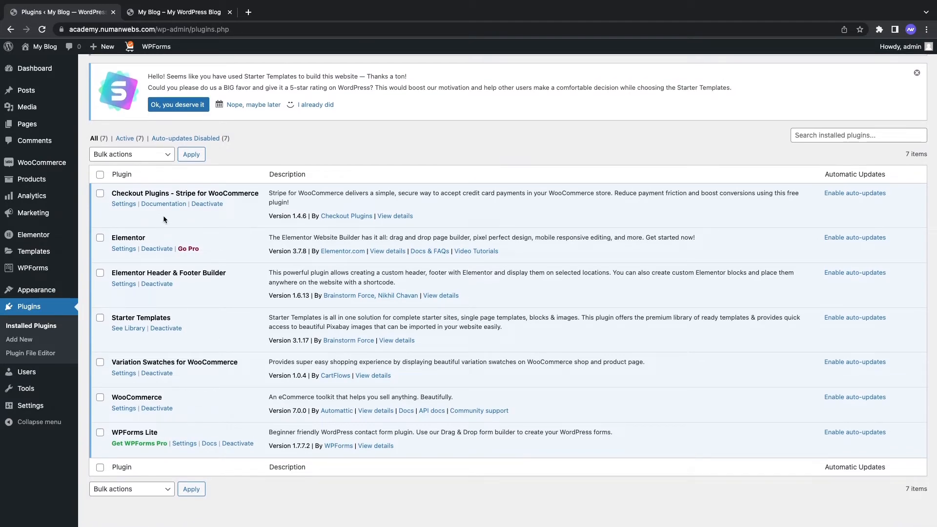
pyautogui.scroll(1, 163, 215)
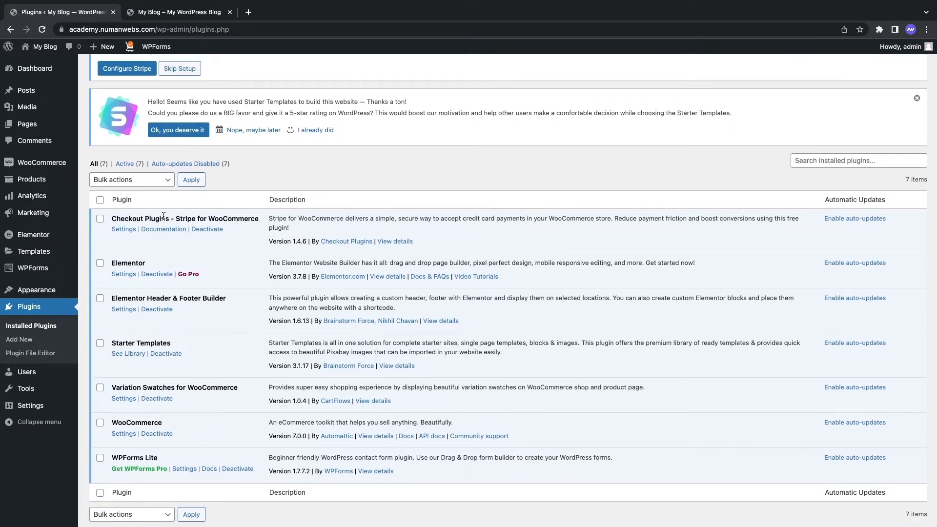
pyautogui.scroll(1, 224, 253)
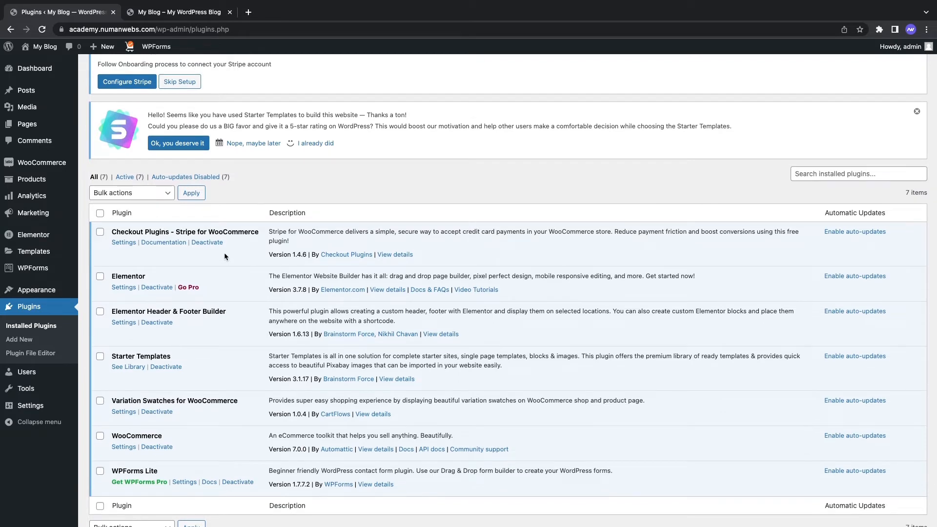
pyautogui.scroll(1, 224, 252)
pyautogui.scroll(1, 224, 253)
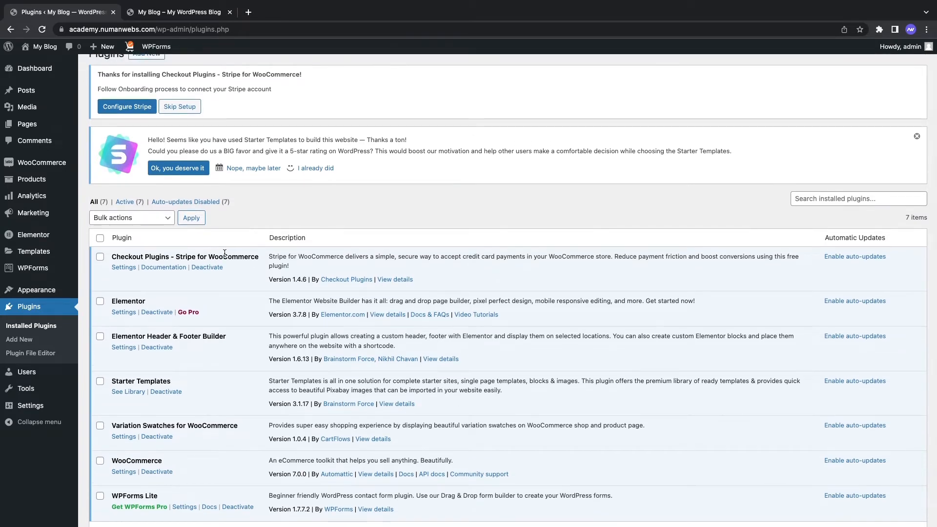
pyautogui.scroll(1, 225, 253)
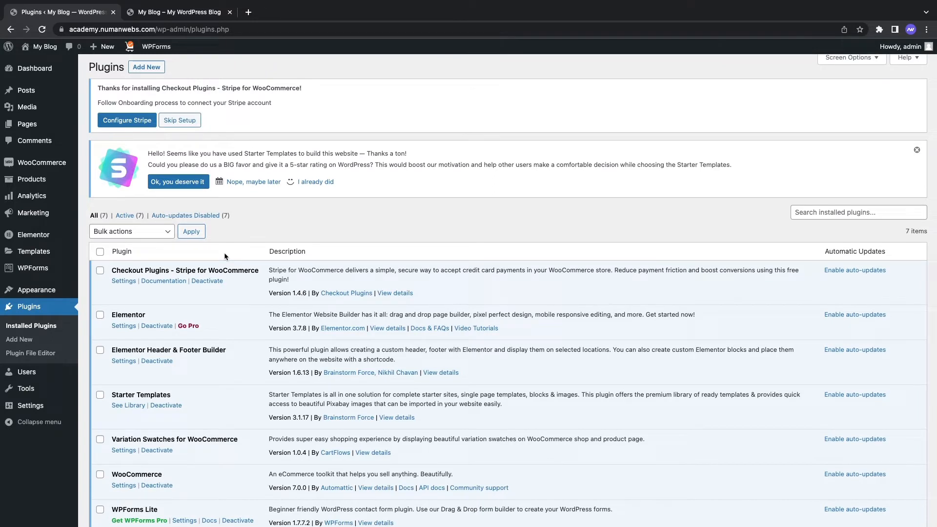
pyautogui.scroll(1, 224, 253)
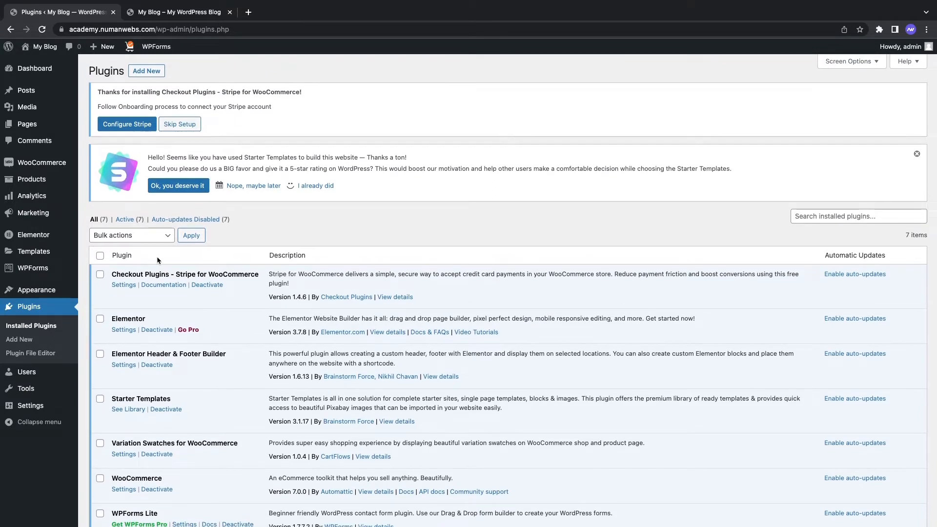
# Step: From the Pages list, open Home's Edit with Elementor link in a new tab and switch to it
pyautogui.click(56, 124)
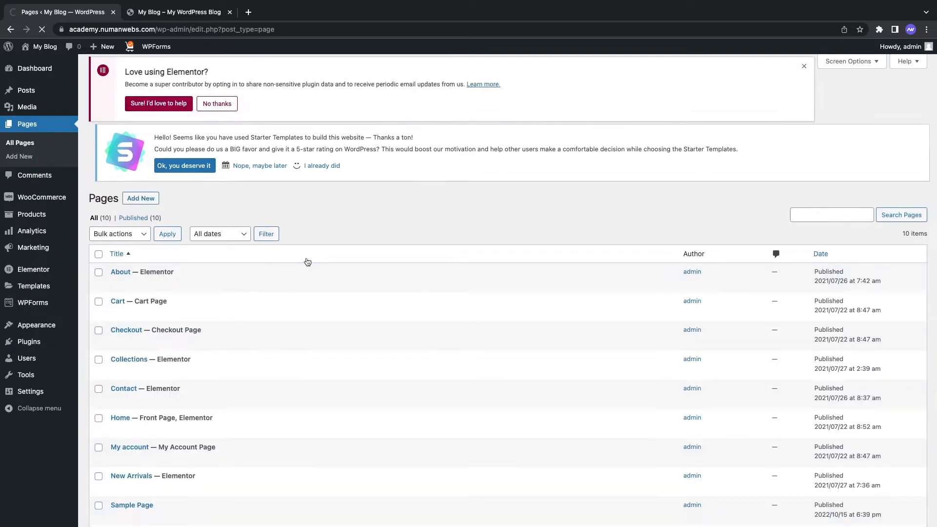
pyautogui.scroll(-3, 281, 266)
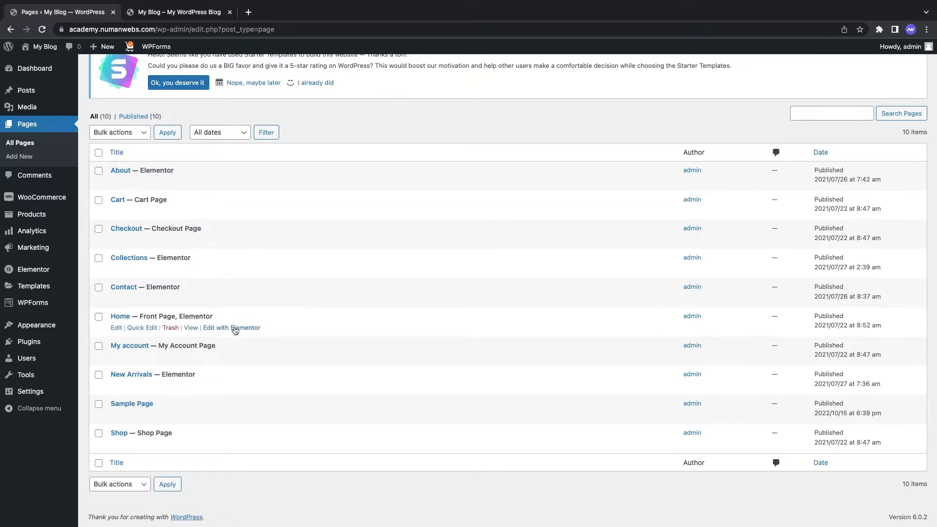
pyautogui.rightClick(236, 327)
pyautogui.click(262, 332)
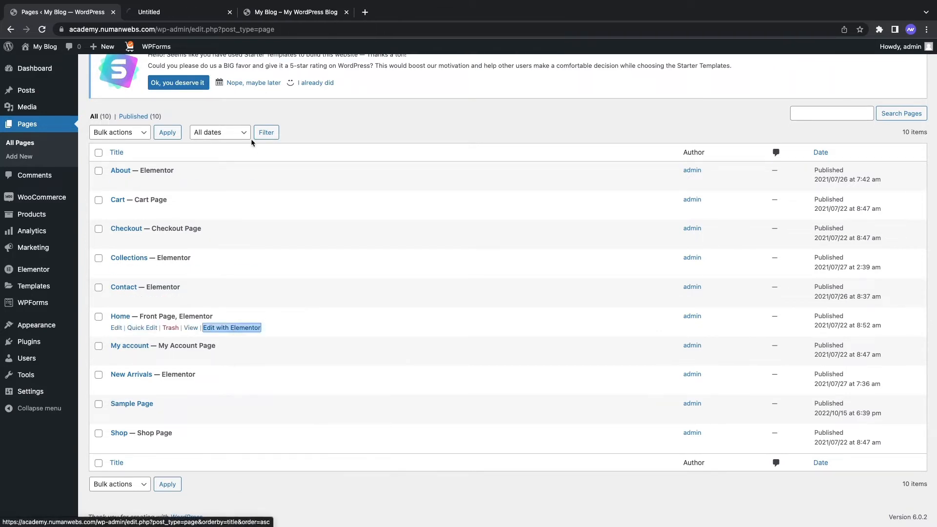
pyautogui.click(178, 13)
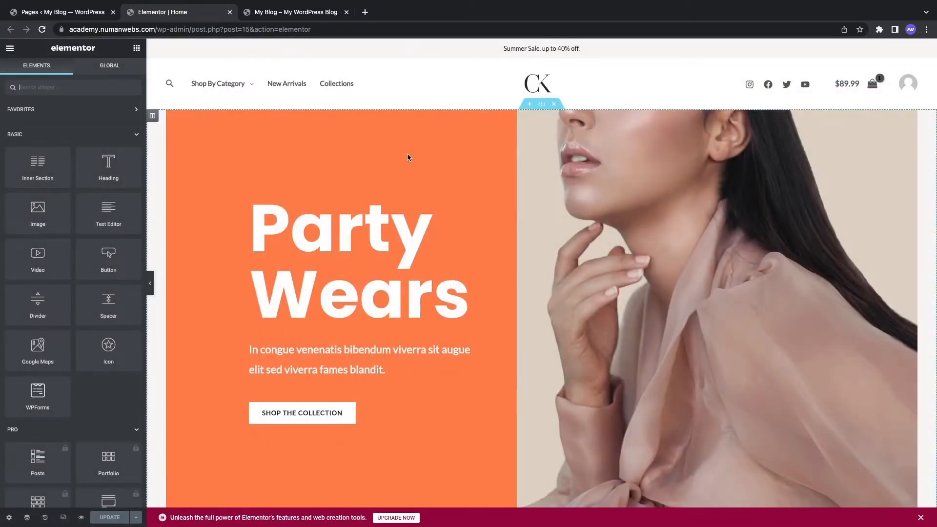
# Step: Scroll the Elementor Home canvas and compare its Party Wears hero with the live site tab
pyautogui.scroll(-2, 432, 158)
pyautogui.scroll(2, 432, 158)
pyautogui.scroll(-10, 423, 290)
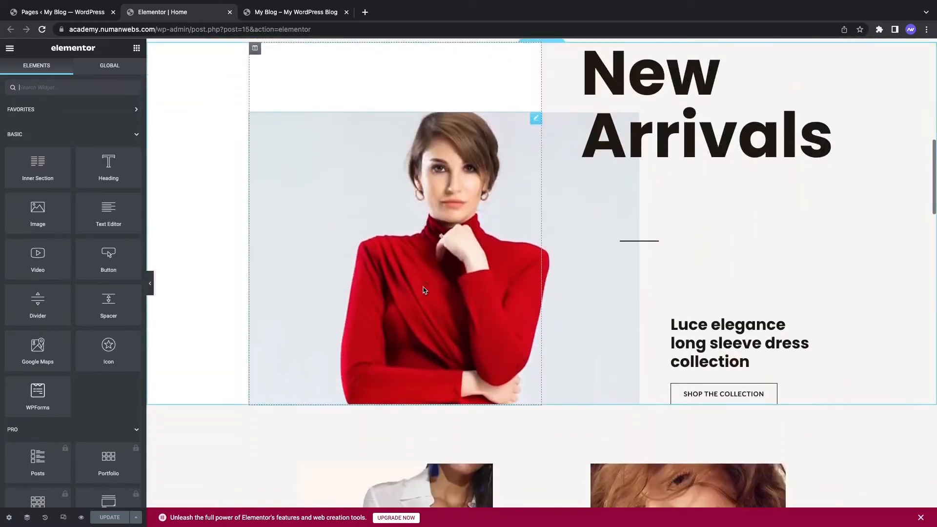
pyautogui.scroll(-5, 424, 290)
pyautogui.scroll(15, 423, 288)
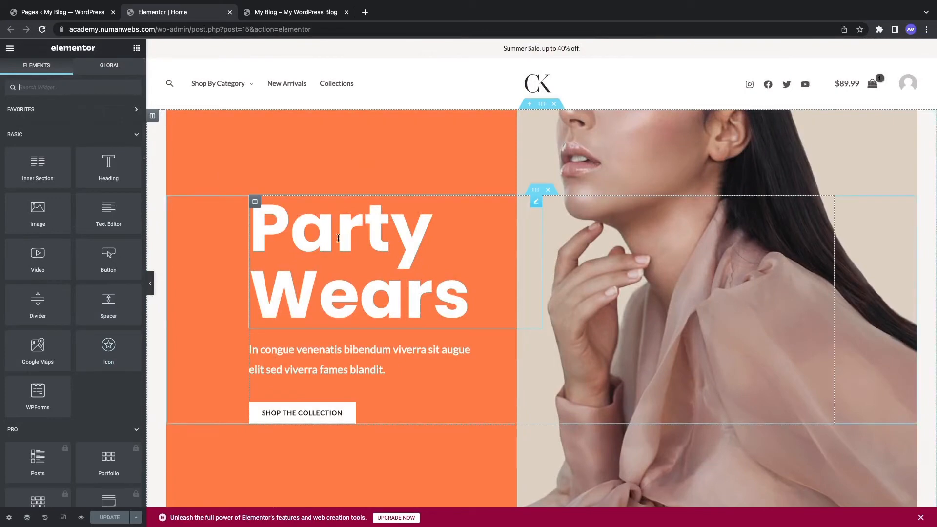
pyautogui.click(288, 12)
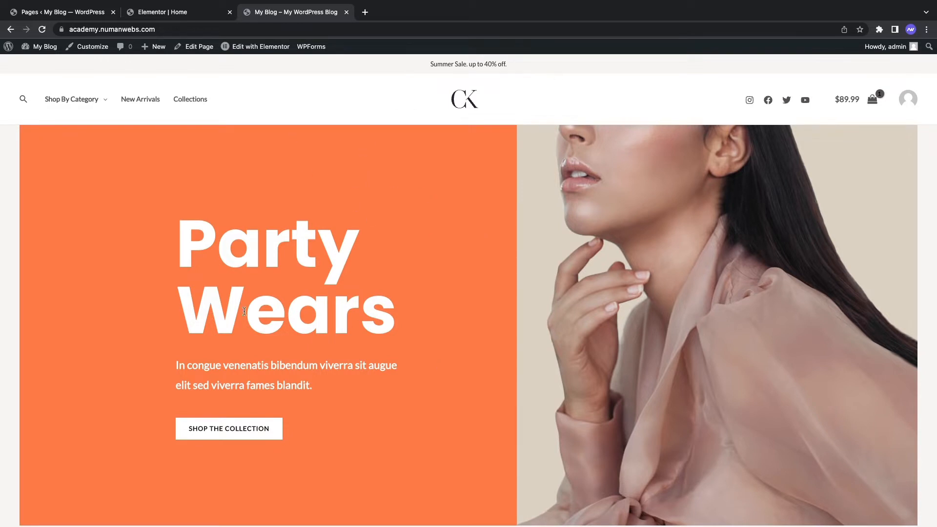
pyautogui.click(170, 11)
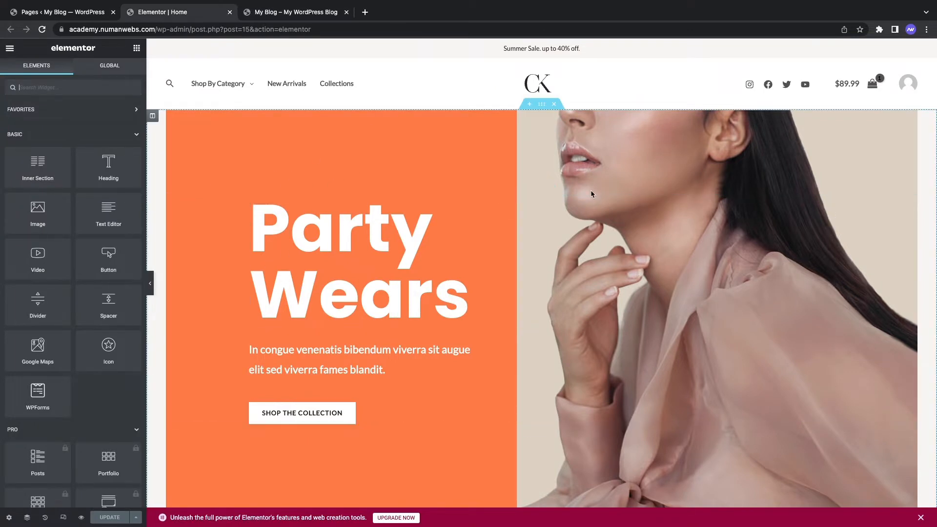
pyautogui.click(295, 18)
pyautogui.click(175, 14)
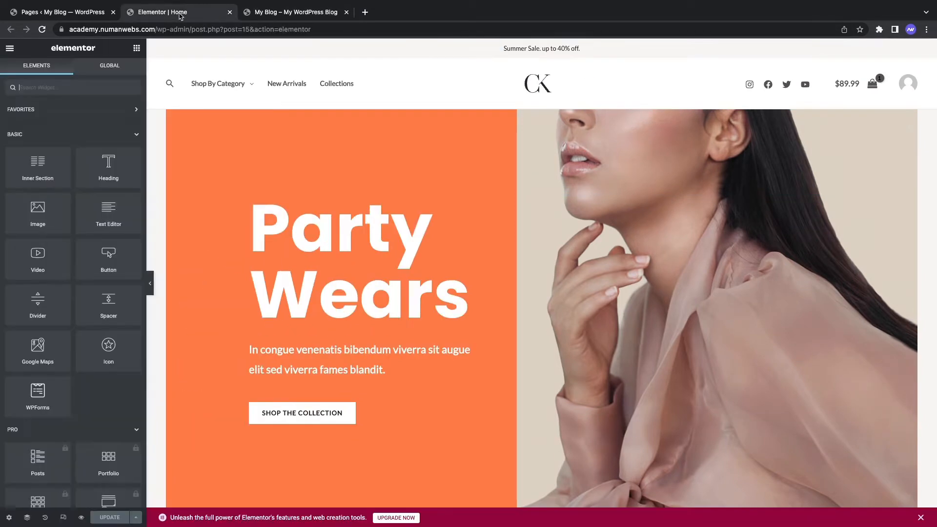
pyautogui.moveTo(218, 83)
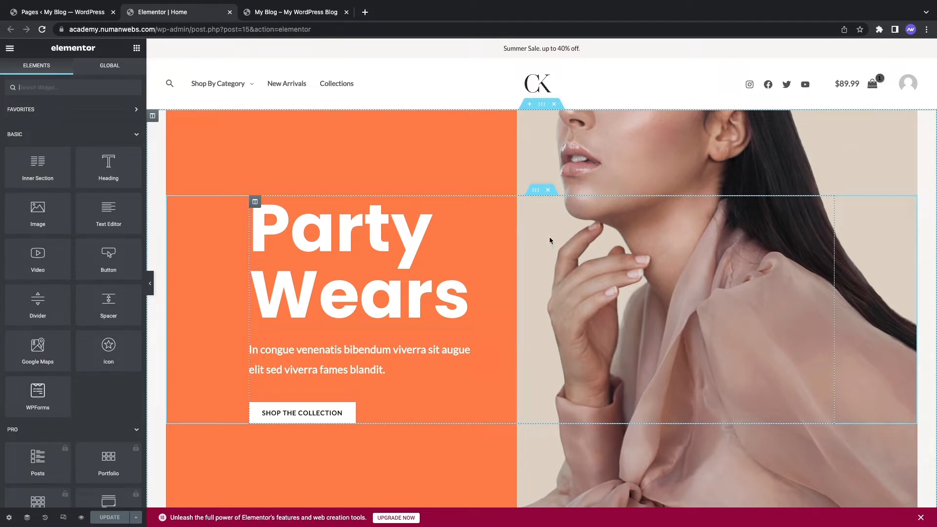
pyautogui.scroll(-5, 589, 256)
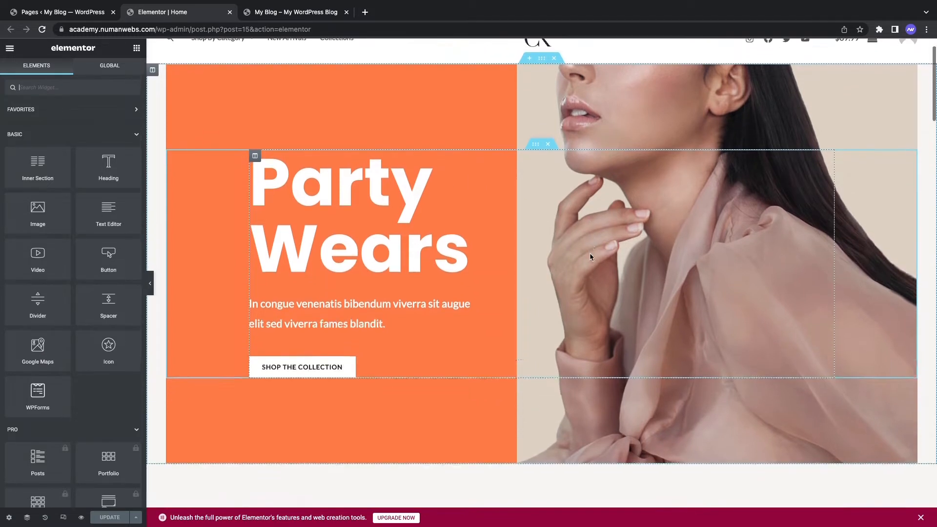
# Step: Select the Party Wears heading and compare the hero against the live site
pyautogui.scroll(3, 589, 256)
pyautogui.click(444, 184)
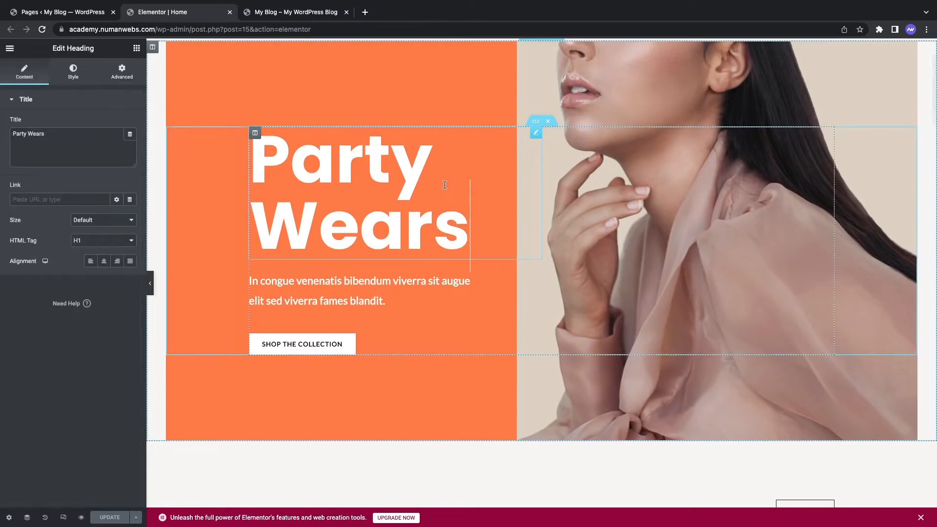
pyautogui.scroll(2, 513, 220)
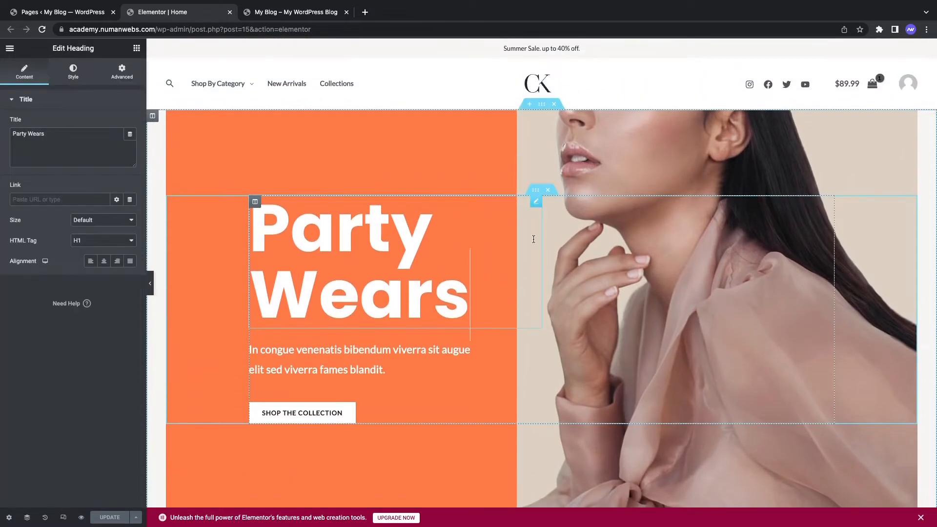
pyautogui.click(313, 21)
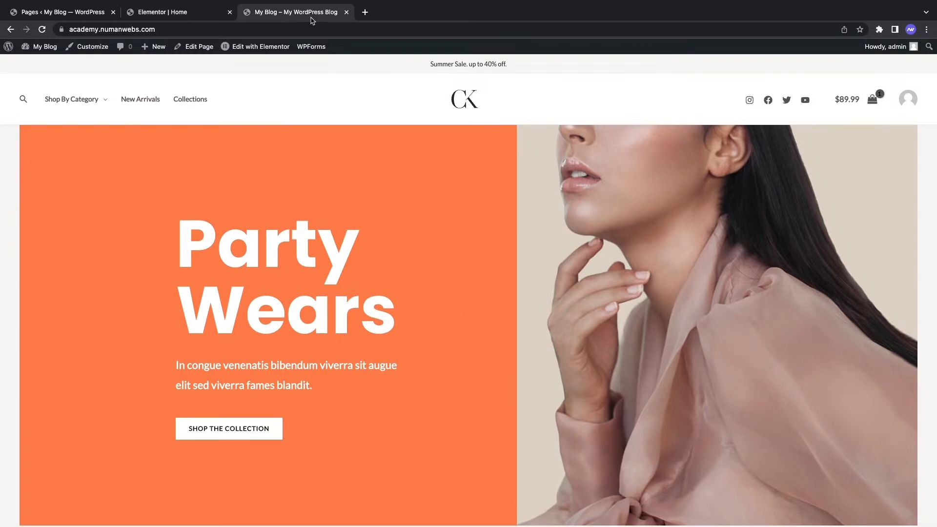
pyautogui.hotkey('ctrl', 'shift', 'Tab')
# Step: Select the Shop the Collection button, then open the hero paragraph in the Text Editor
pyautogui.scroll(-10, 491, 305)
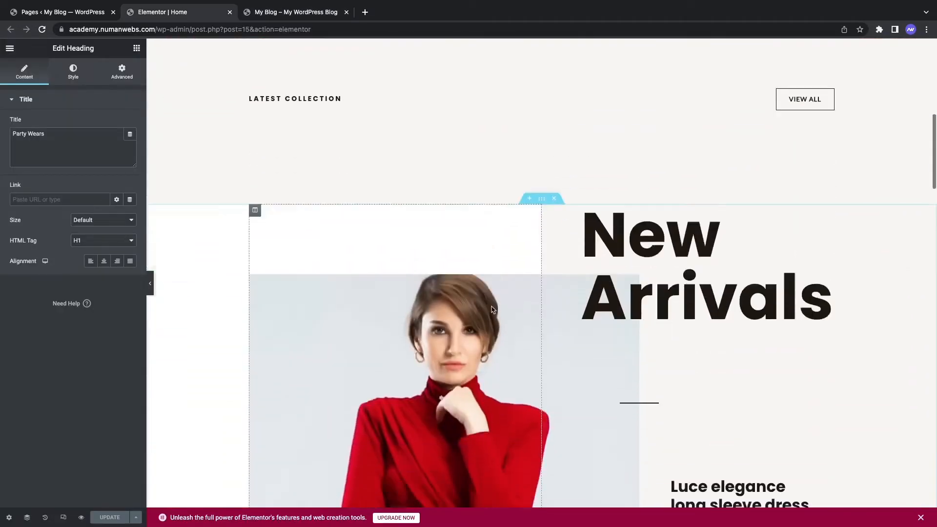
pyautogui.scroll(10, 491, 308)
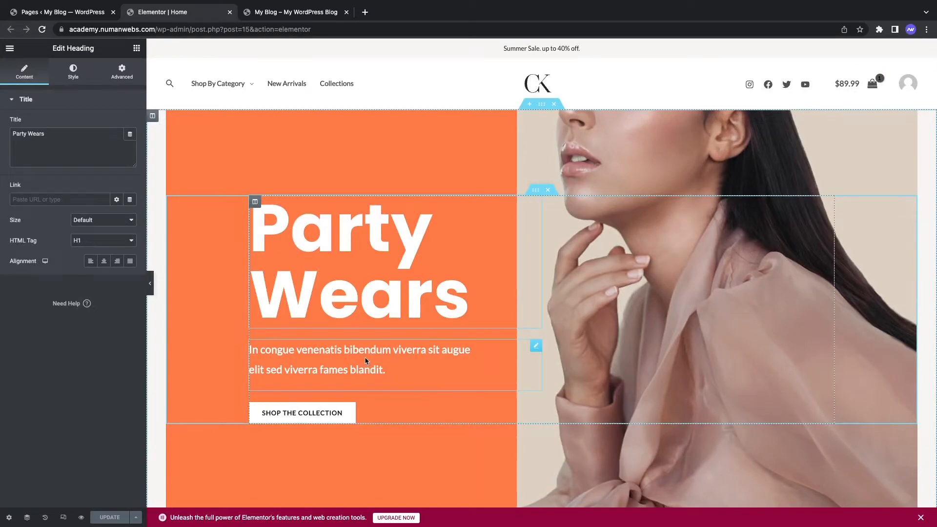
pyautogui.click(390, 413)
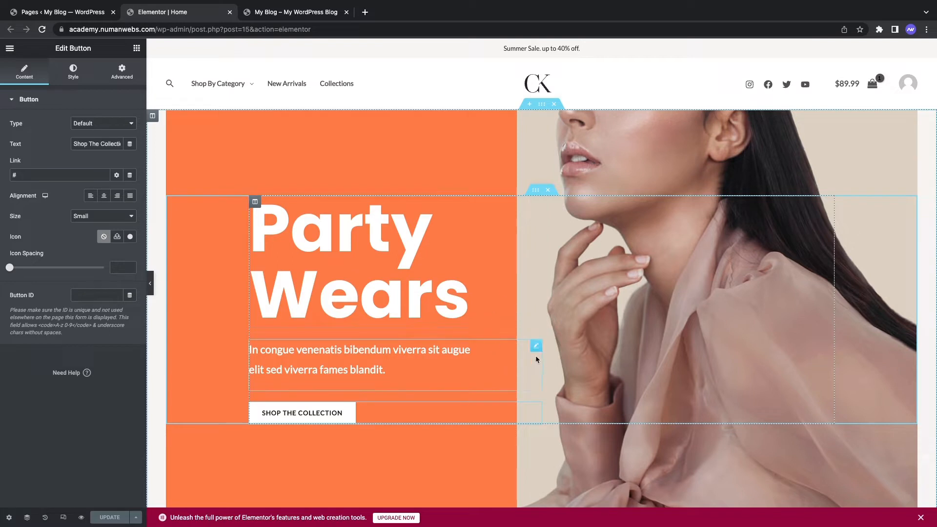
pyautogui.click(536, 346)
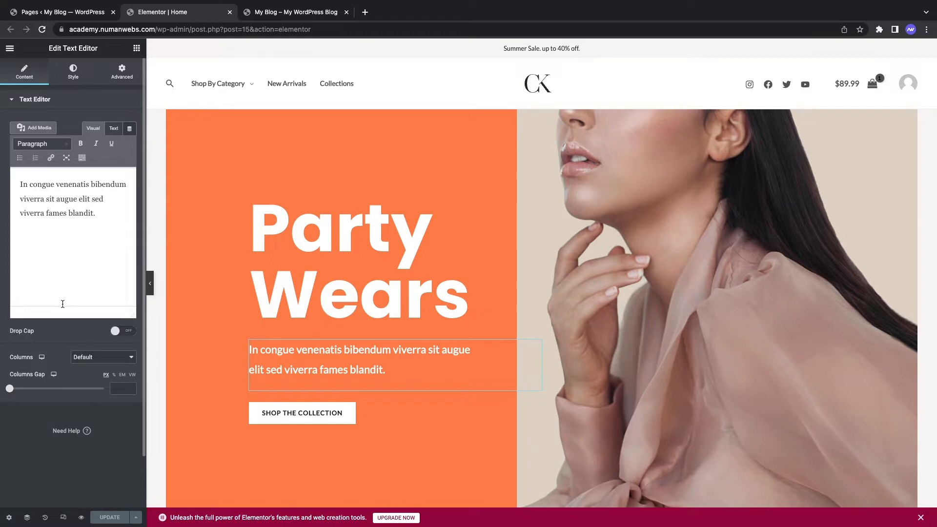
# Step: Change the hero heading to 'My Store', save with UPDATE, and view the live site tab
pyautogui.click(420, 250)
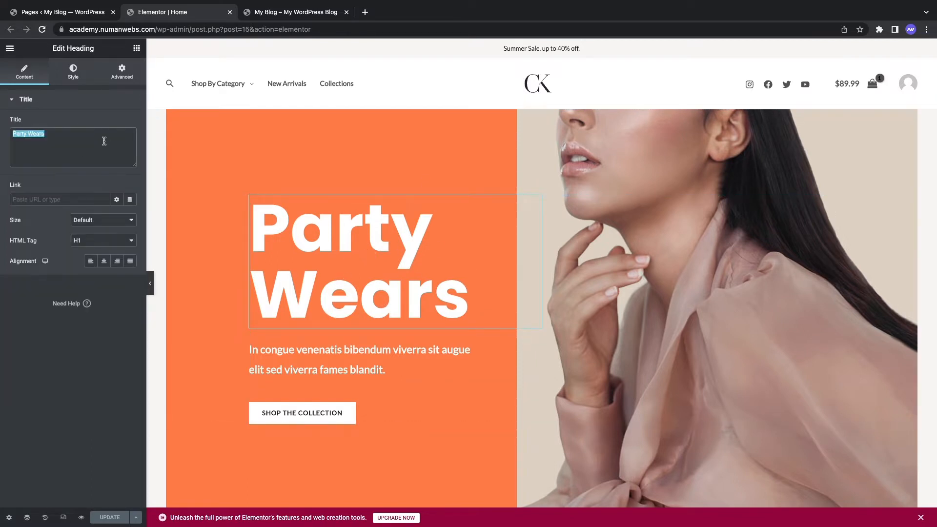
pyautogui.write('My St')
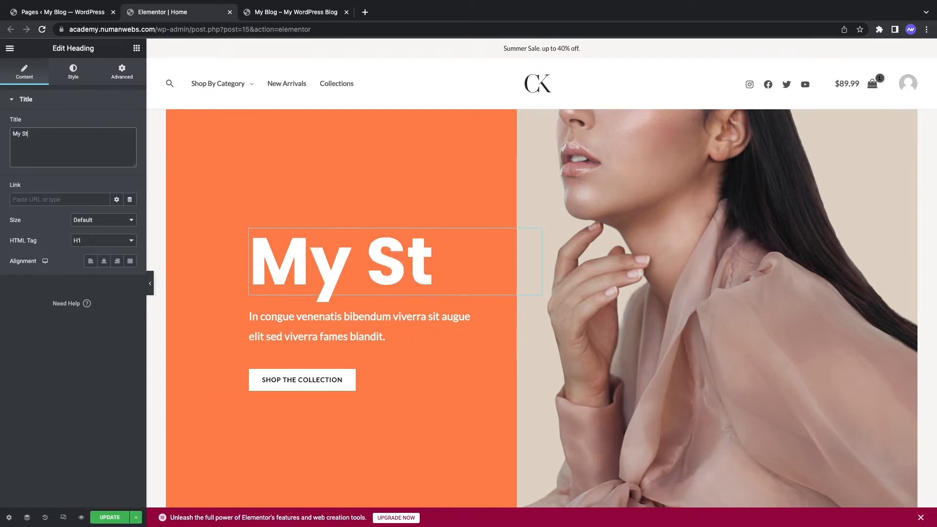
pyautogui.write('ore')
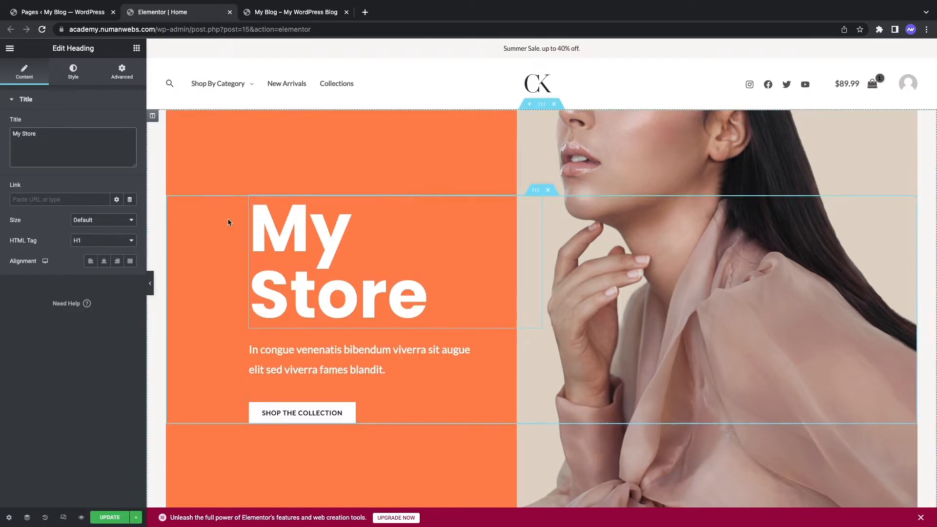
pyautogui.click(110, 517)
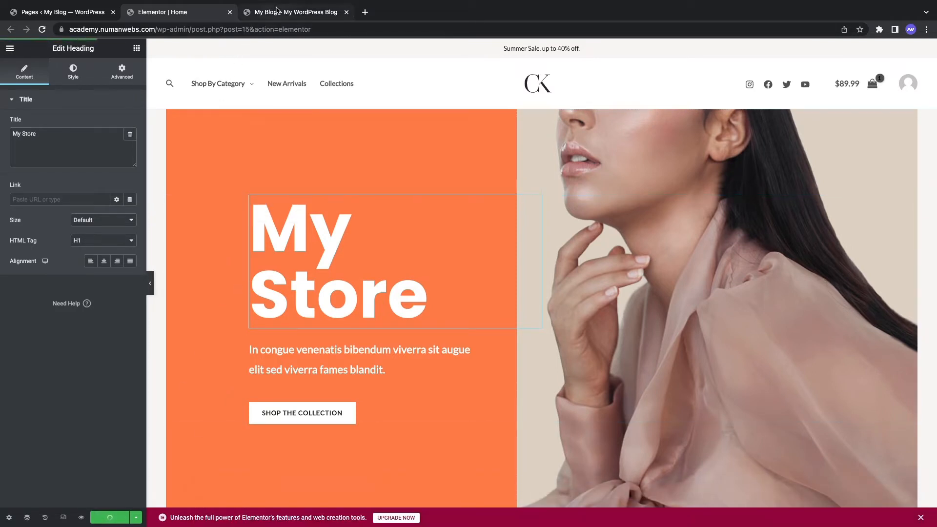
pyautogui.click(277, 13)
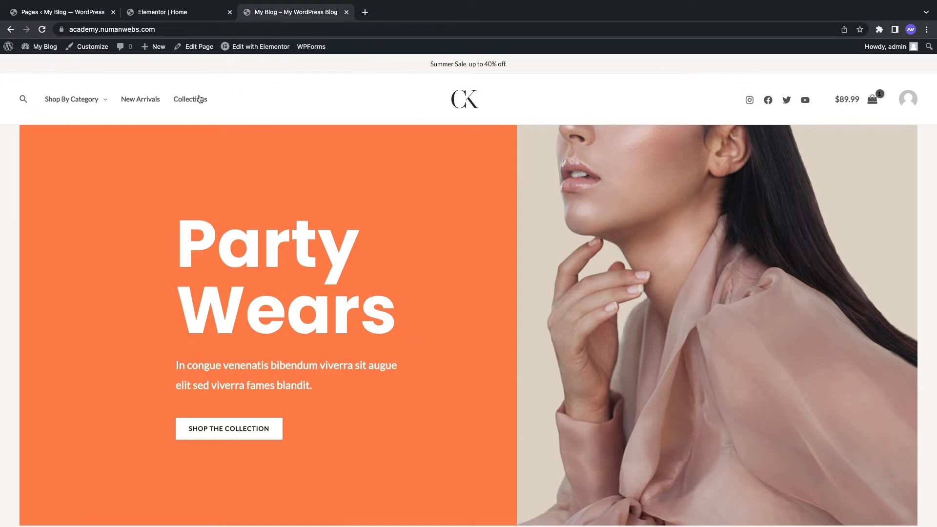
# Step: Reload the live homepage to confirm the hero reads 'My Store', then return to the Elementor tab
pyautogui.click(42, 30)
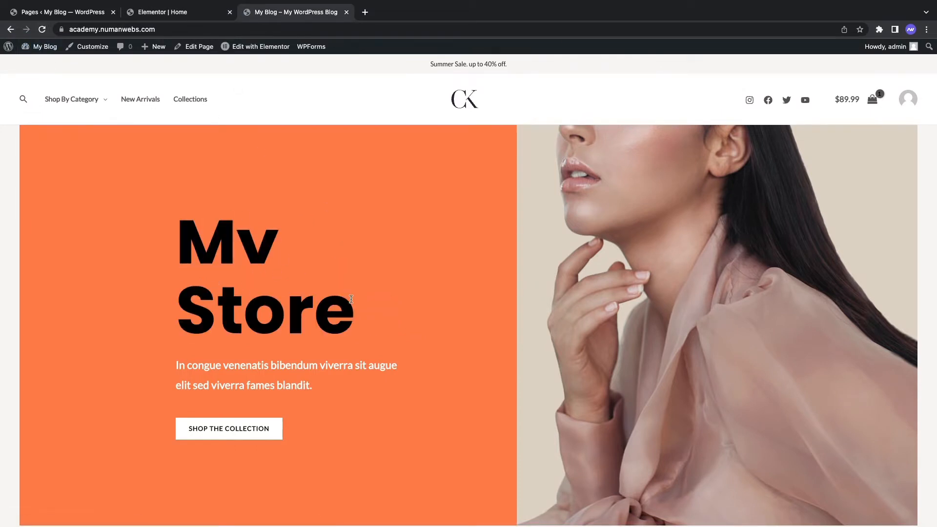
pyautogui.scroll(-2, 446, 342)
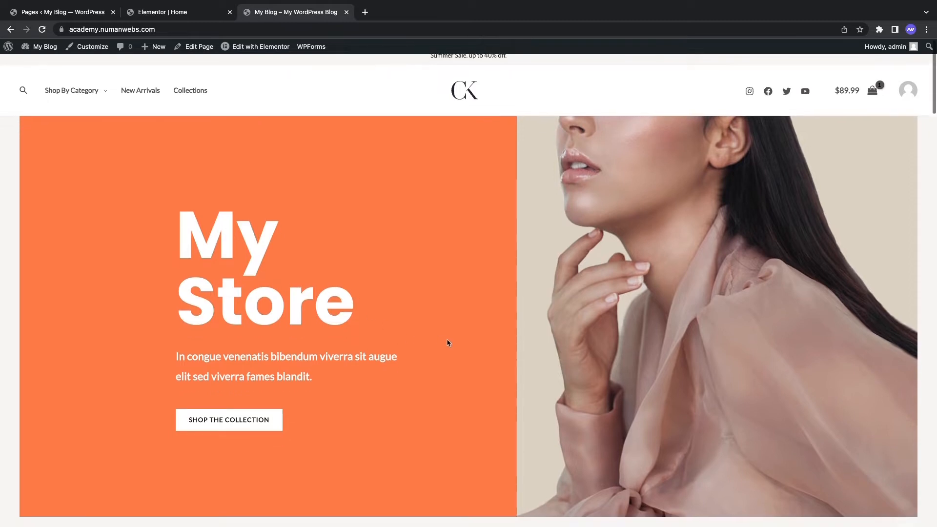
pyautogui.scroll(2, 447, 340)
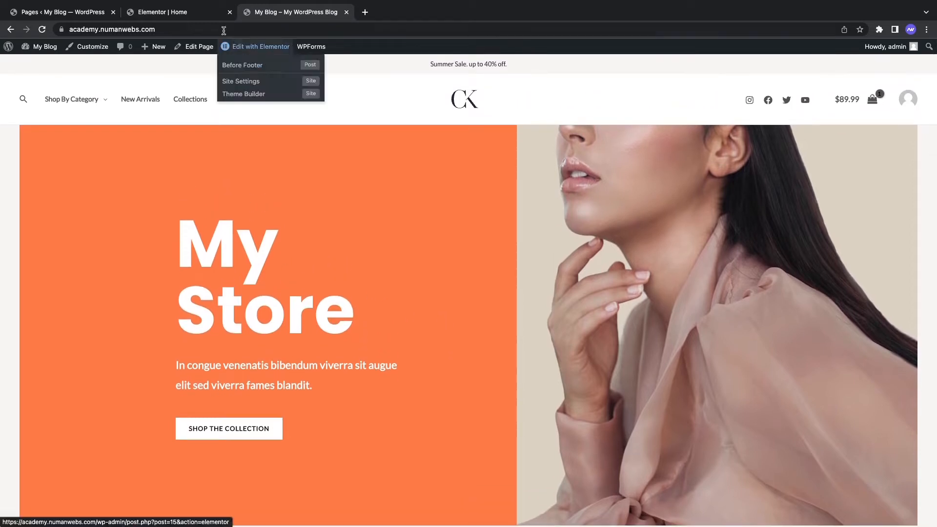
pyautogui.click(161, 12)
# Step: Append 'Text here' to the hero paragraph and preview the page with the panel hidden
pyautogui.scroll(-1, 386, 326)
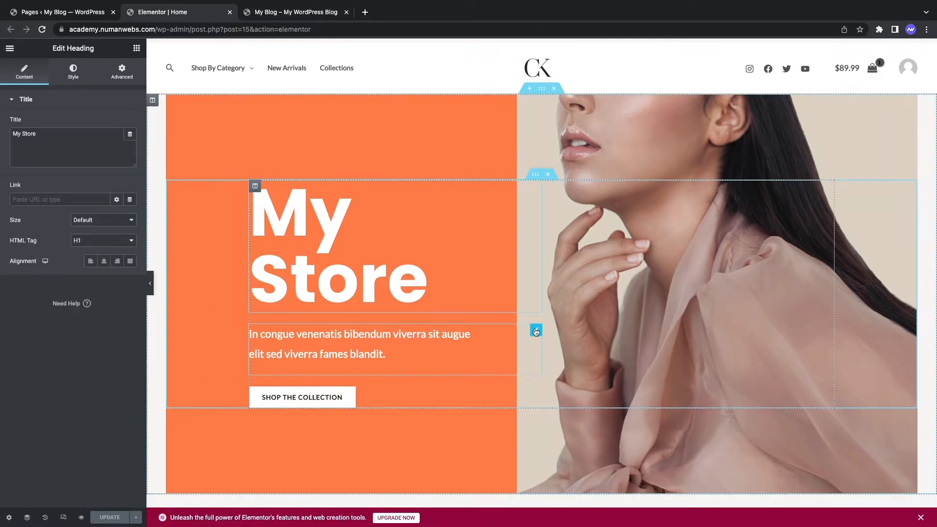
pyautogui.click(534, 336)
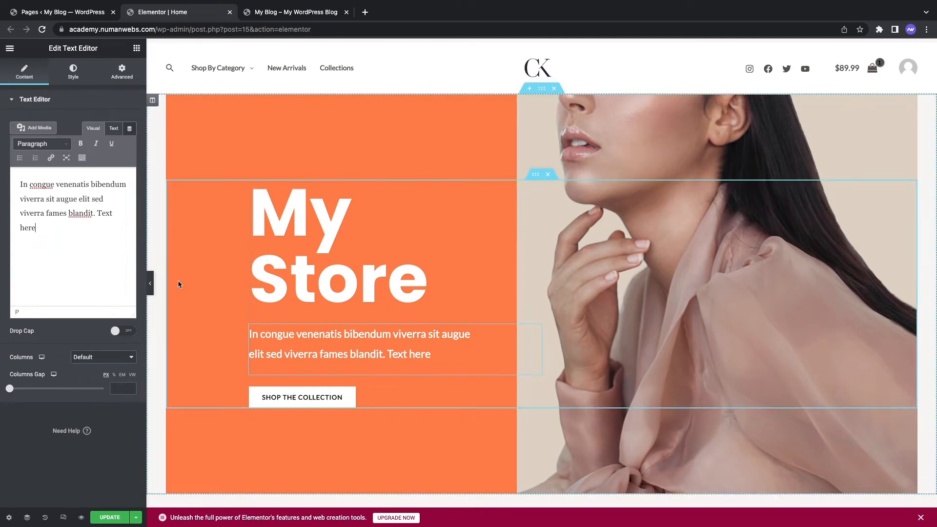
pyautogui.click(150, 283)
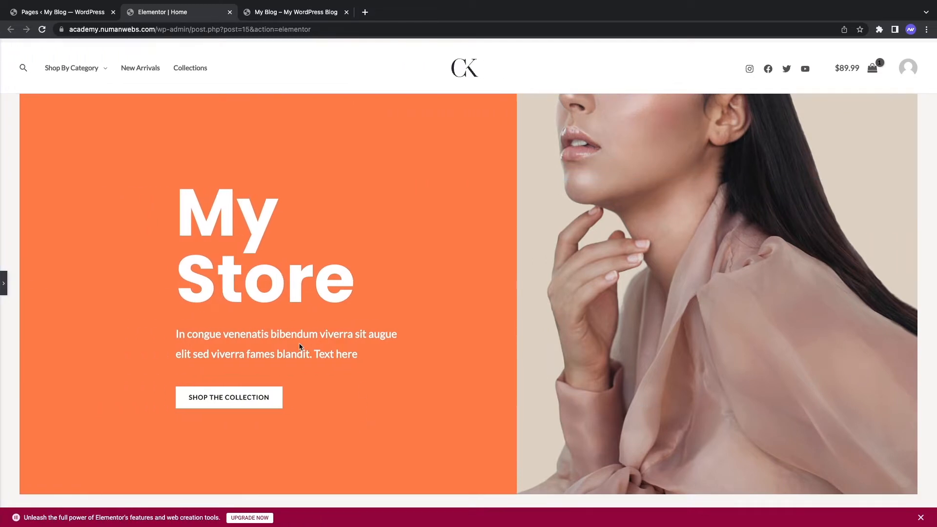
pyautogui.scroll(-3, 300, 347)
pyautogui.scroll(4, 300, 347)
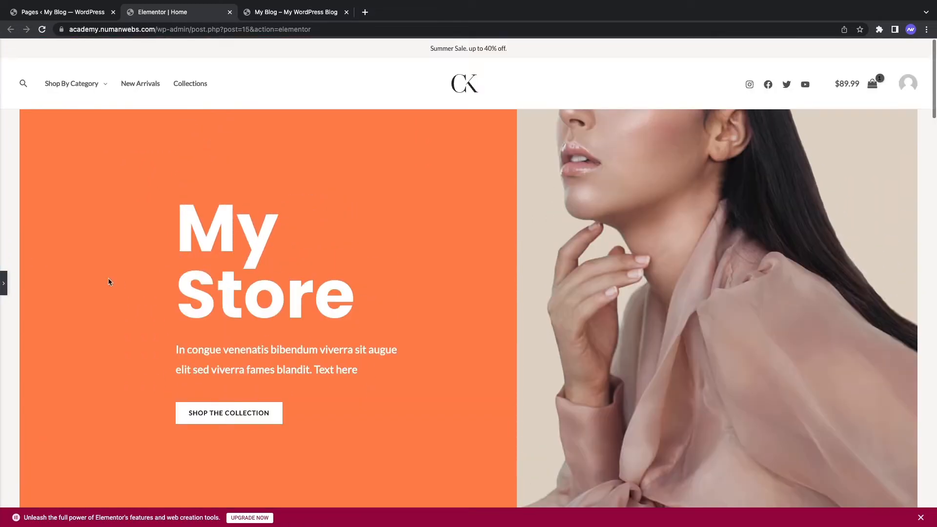
pyautogui.click(4, 283)
pyautogui.scroll(-3, 350, 298)
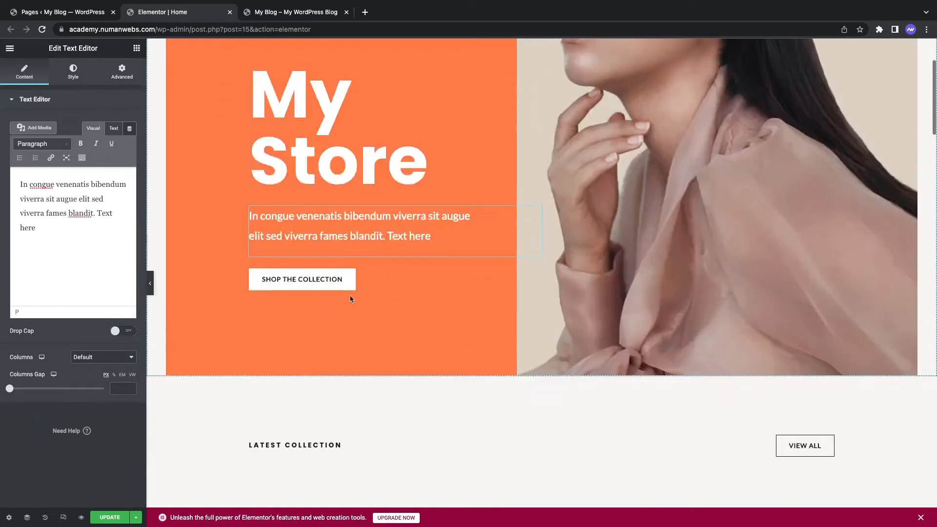
# Step: Select the Shop the Collection button's label and click into its Link field
pyautogui.click(349, 283)
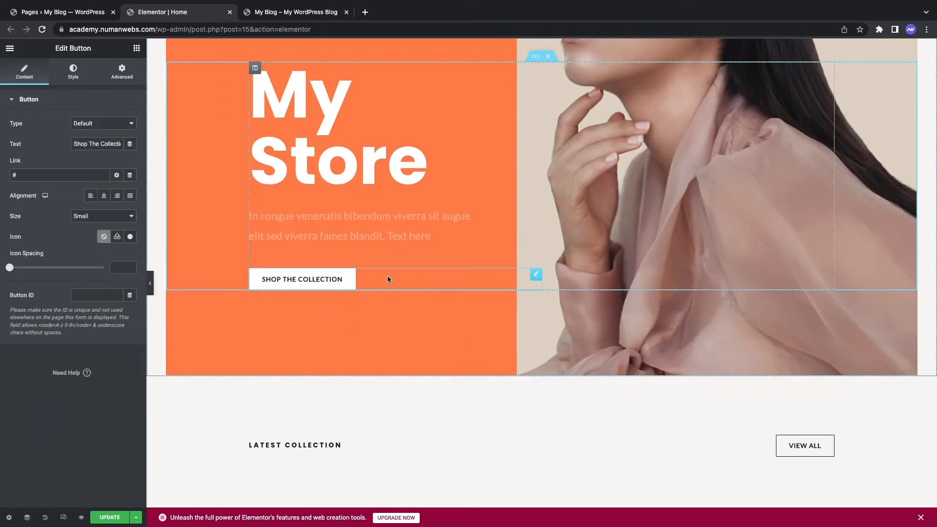
pyautogui.tripleClick(76, 143)
pyautogui.click(35, 178)
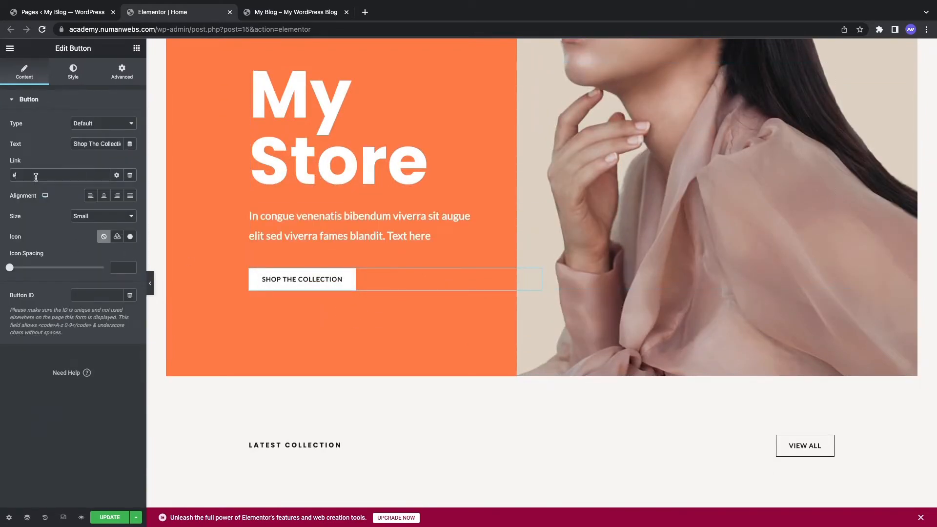
# Step: Load Google in a new tab, copy its full address, and return to the Elementor editor
pyautogui.click(365, 12)
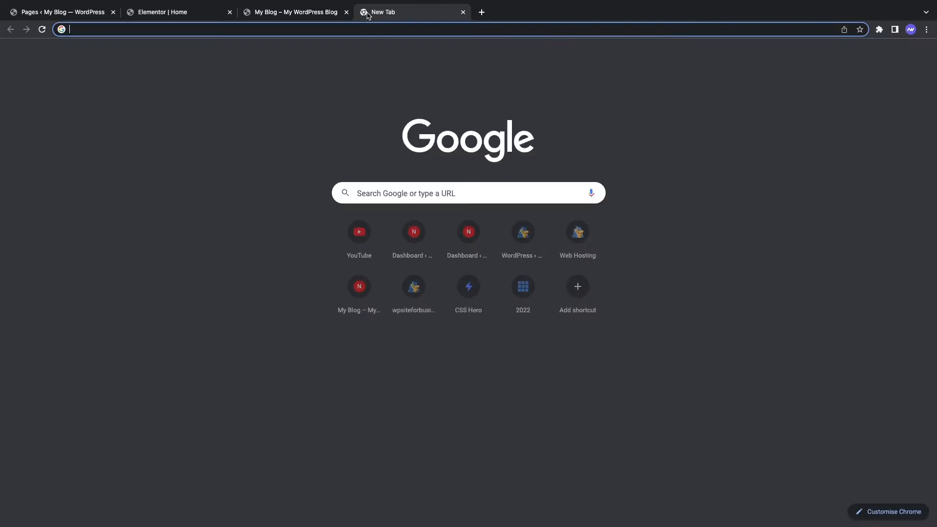
pyautogui.write('google')
pyautogui.press('Return')
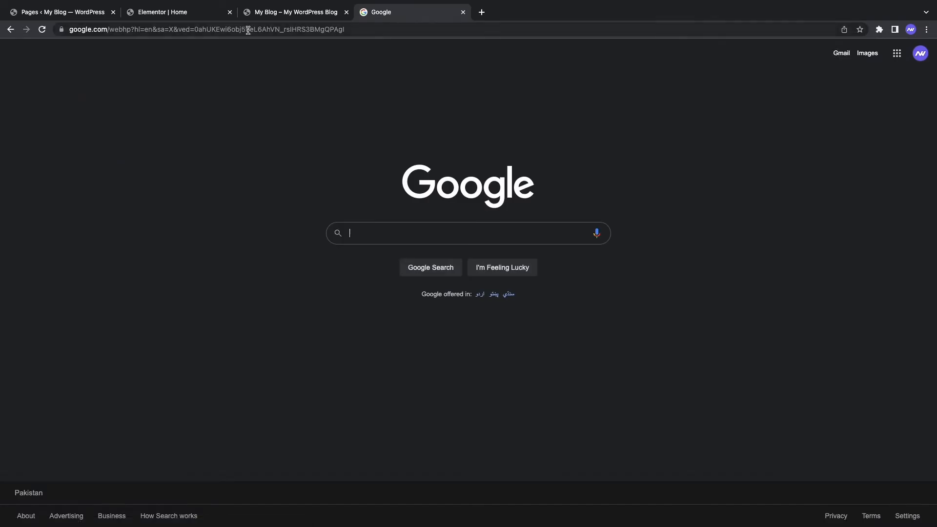
pyautogui.moveTo(108, 32); pyautogui.dragTo(1, 32)
pyautogui.press('super+c')
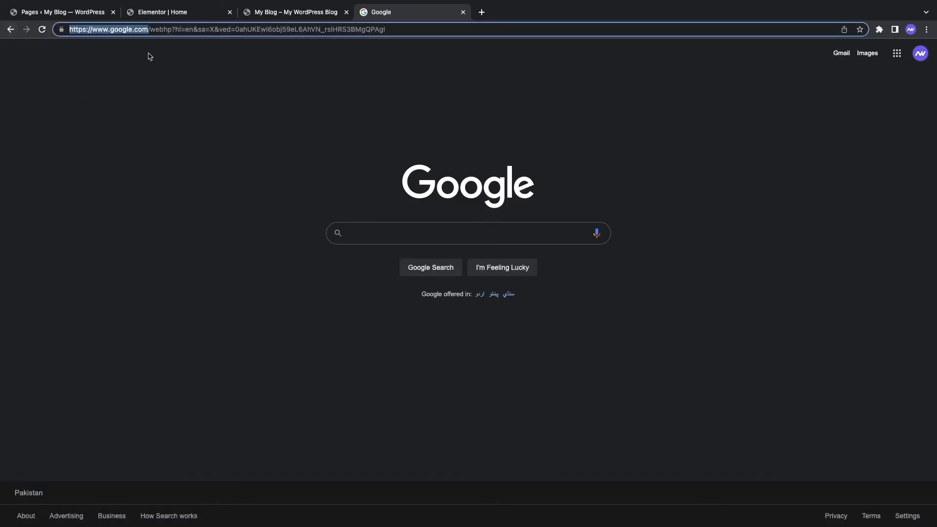
pyautogui.click(263, 13)
pyautogui.click(197, 16)
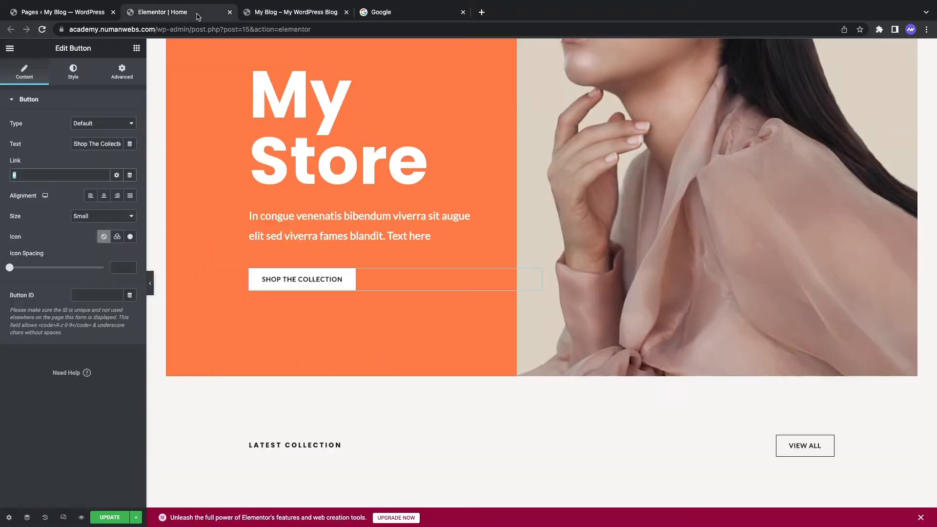
pyautogui.press('super+v')
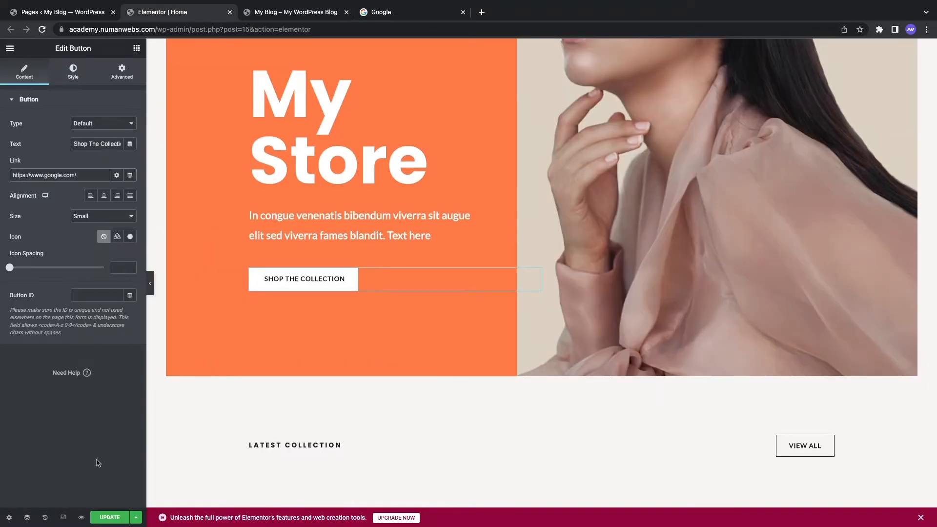
pyautogui.click(101, 511)
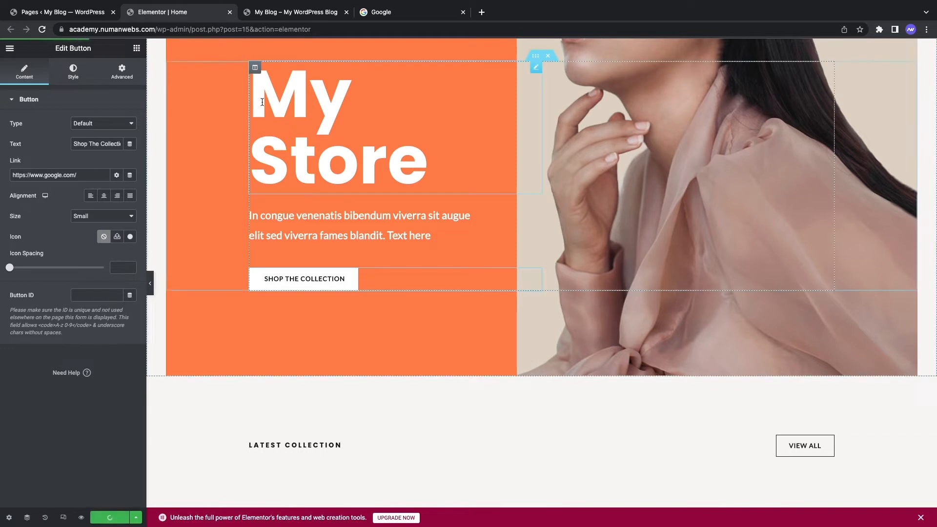
pyautogui.click(276, 14)
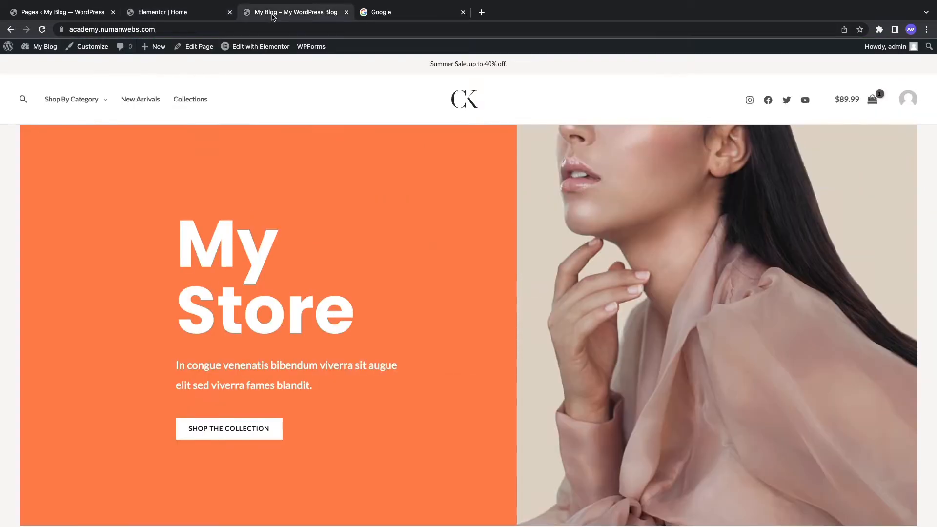
pyautogui.click(43, 30)
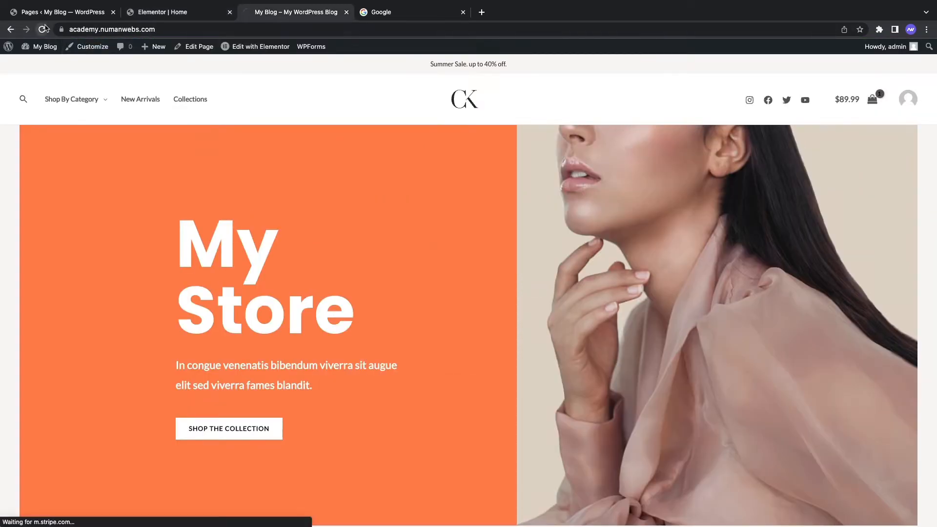
# Step: Check on the live store that Shop the Collection opens Google, then go back
pyautogui.click(463, 11)
pyautogui.scroll(-2, 293, 229)
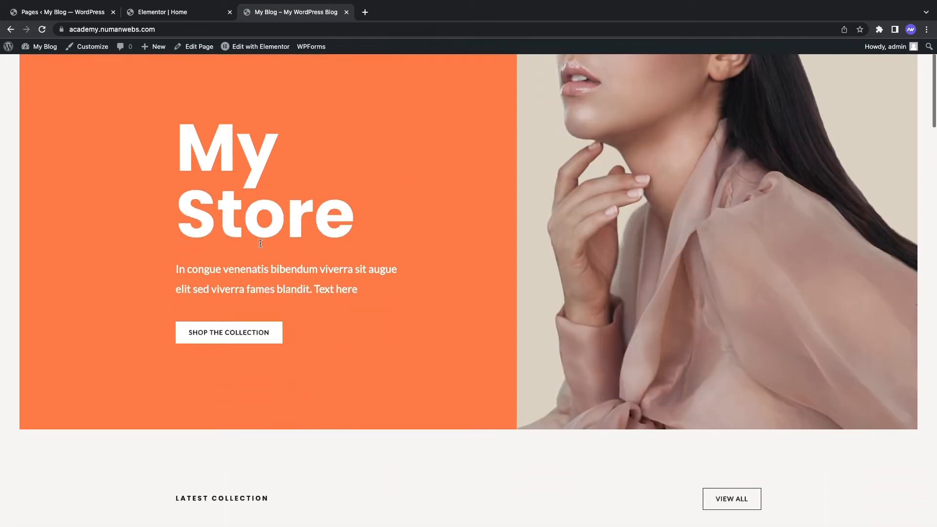
pyautogui.click(230, 332)
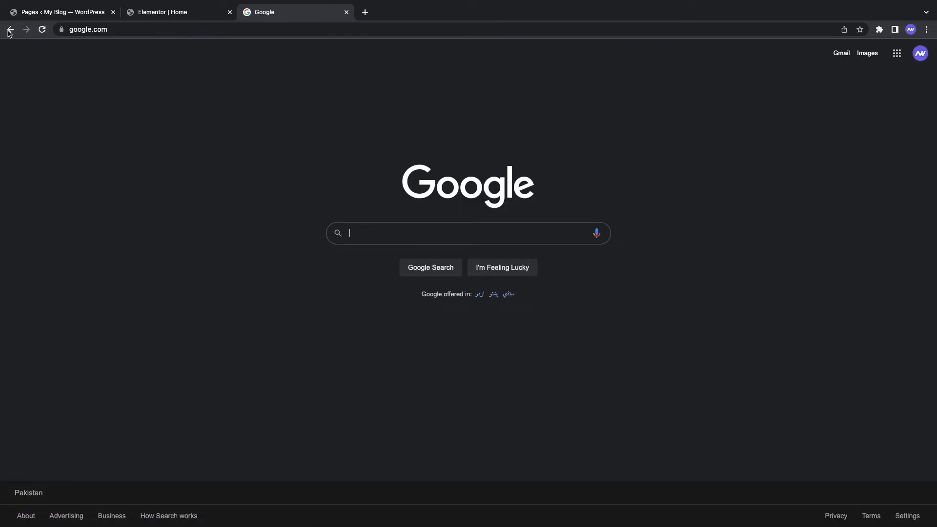
pyautogui.click(10, 29)
# Step: Return to the Elementor editor and finish editing the button
pyautogui.click(186, 12)
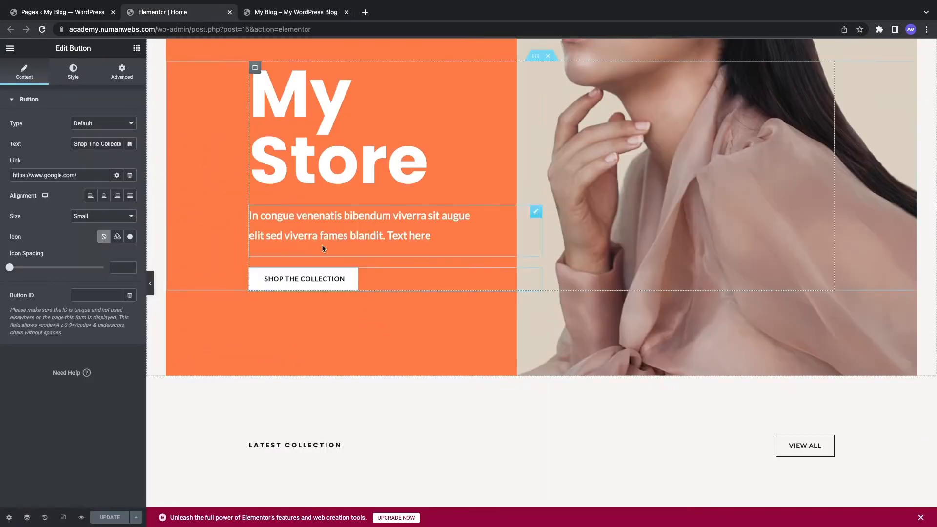
pyautogui.scroll(-7, 391, 305)
pyautogui.scroll(6, 391, 305)
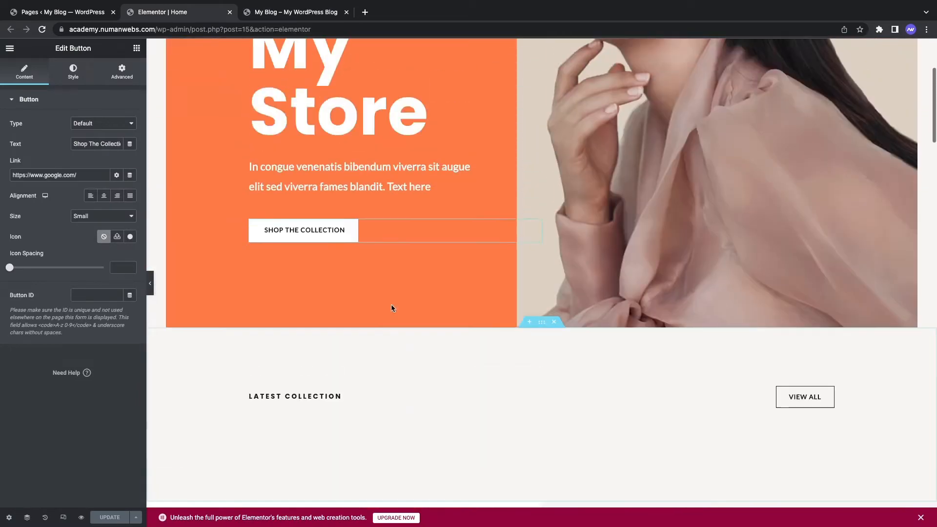
pyautogui.scroll(4, 391, 308)
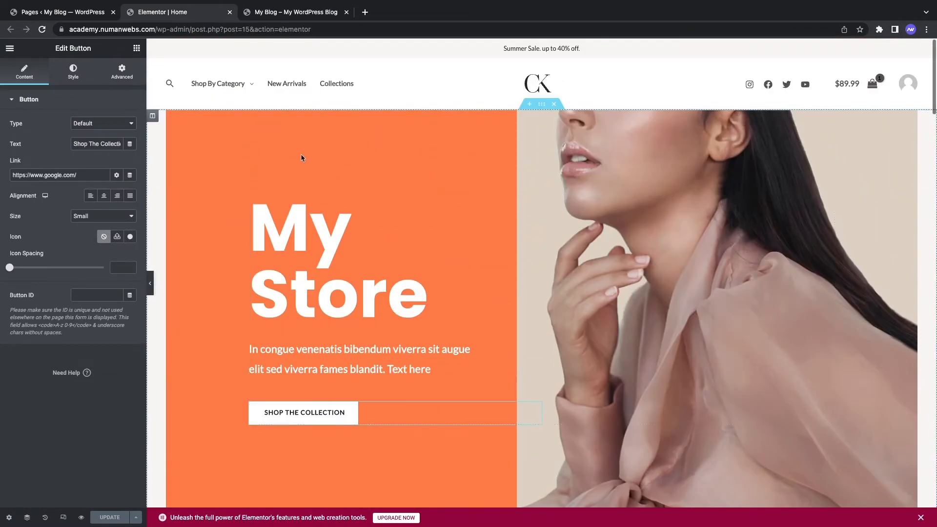
pyautogui.click(540, 96)
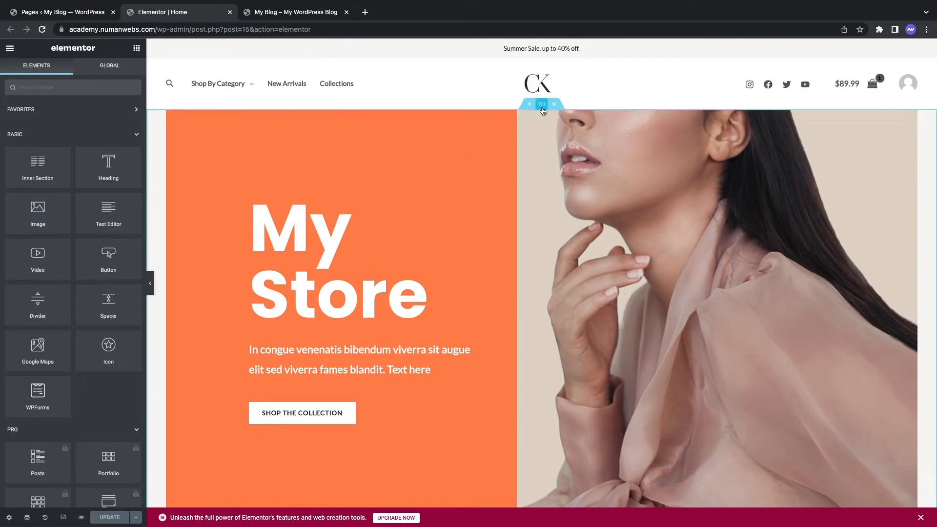
# Step: Shift the hero's left column background to a slightly different orange and update the page
pyautogui.click(542, 108)
pyautogui.click(73, 71)
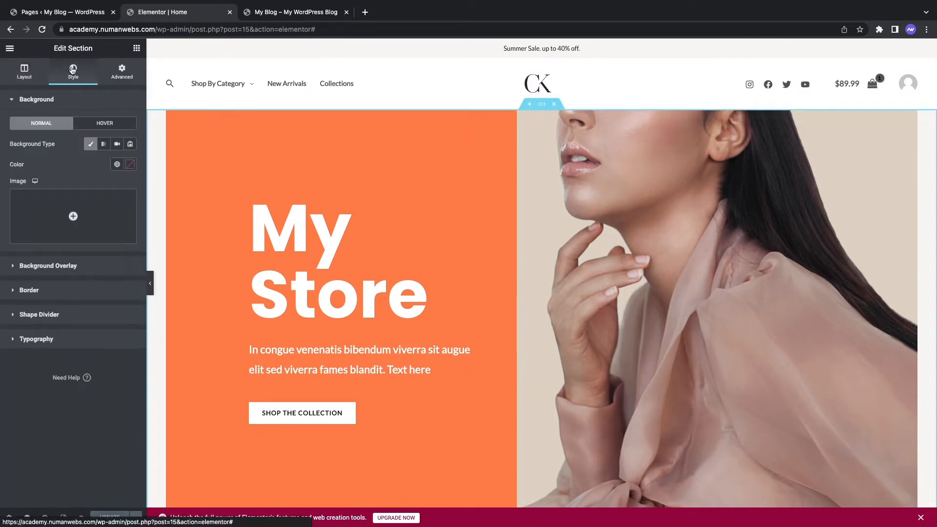
pyautogui.click(103, 272)
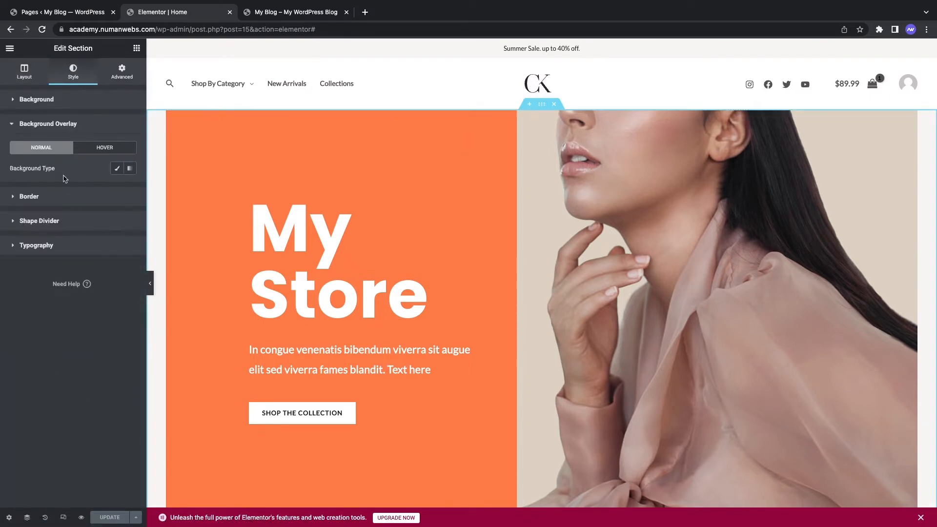
pyautogui.click(152, 116)
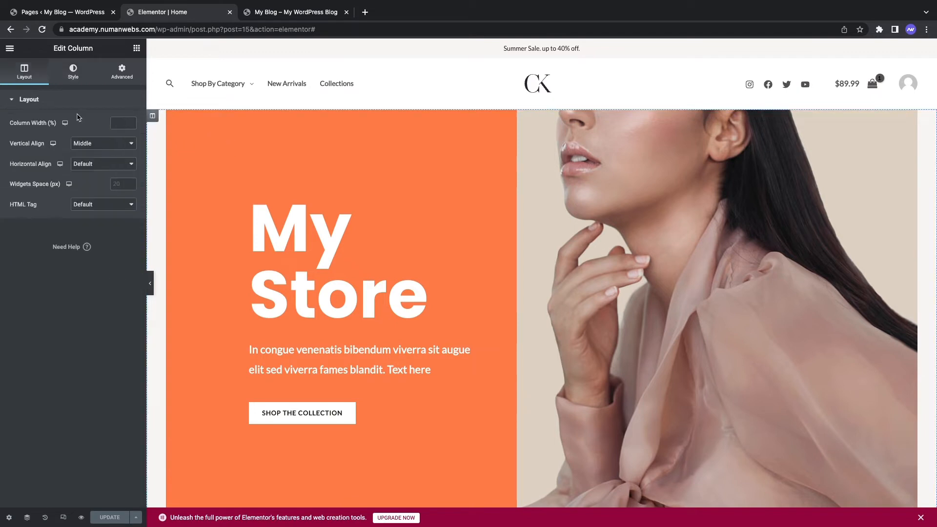
pyautogui.click(72, 70)
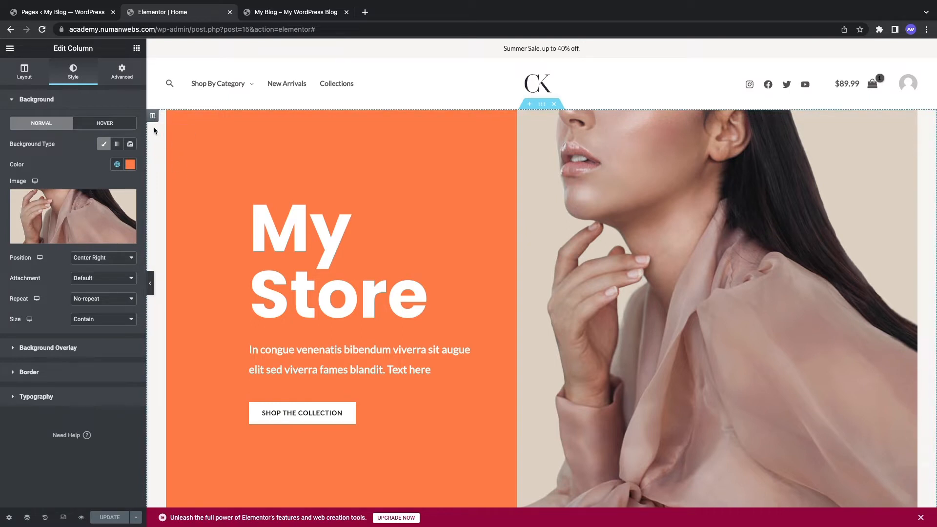
pyautogui.click(130, 164)
pyautogui.moveTo(87, 242)
pyautogui.mouseDown()
pyautogui.moveTo(27, 224)
pyautogui.moveTo(44, 262)
pyautogui.moveTo(107, 240)
pyautogui.moveTo(119, 211)
pyautogui.moveTo(98, 203)
pyautogui.moveTo(90, 224)
pyautogui.mouseUp()
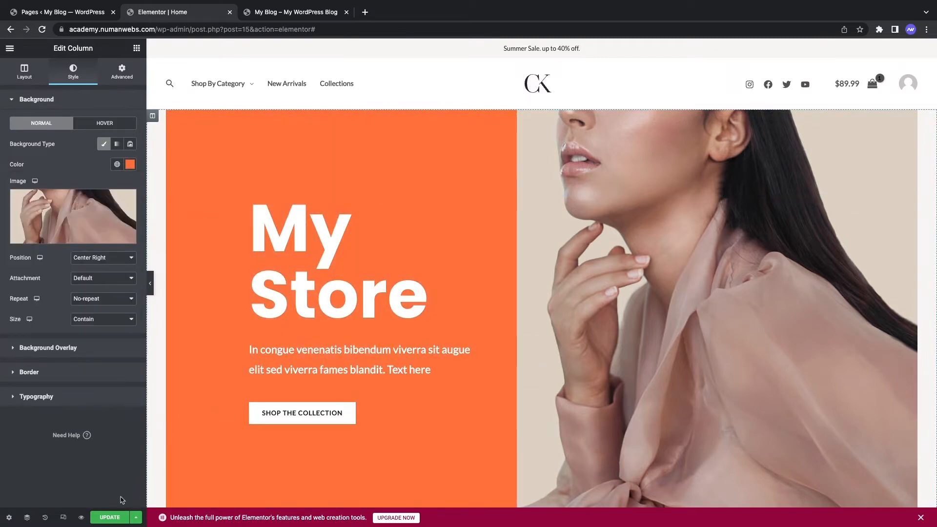
pyautogui.click(112, 515)
pyautogui.scroll(-10, 351, 247)
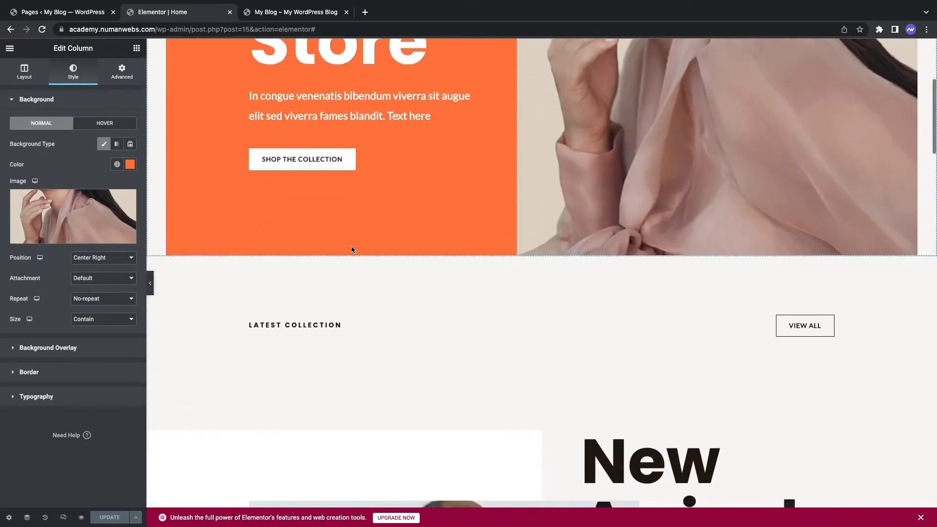
pyautogui.scroll(-3, 351, 250)
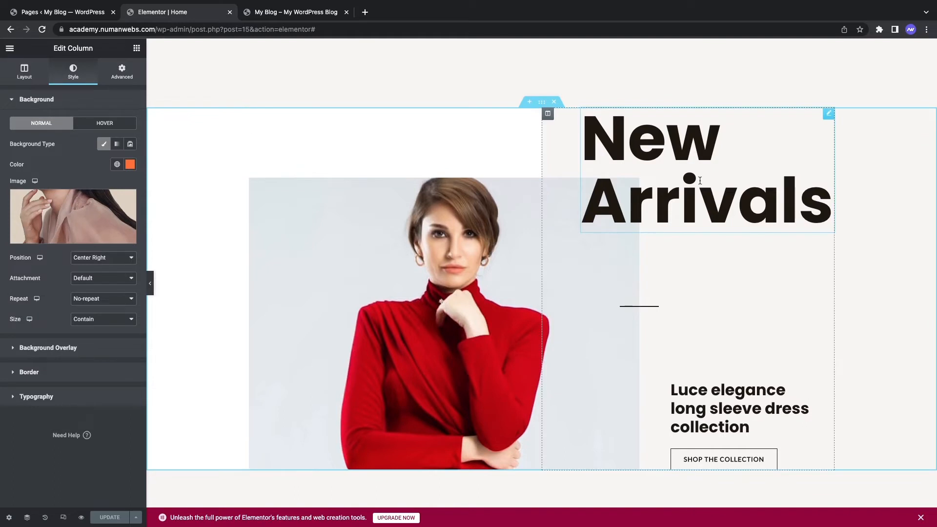
pyautogui.click(726, 158)
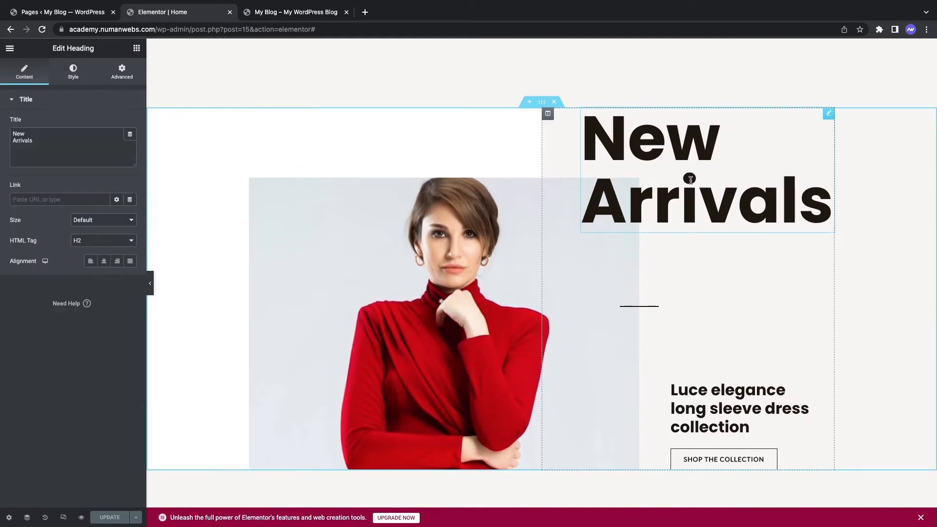
pyautogui.click(502, 276)
pyautogui.click(735, 390)
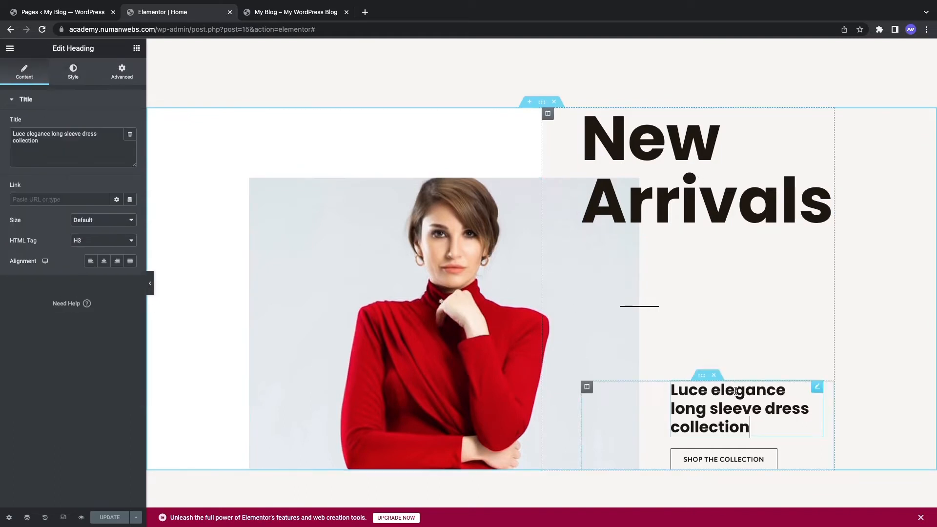
pyautogui.click(727, 458)
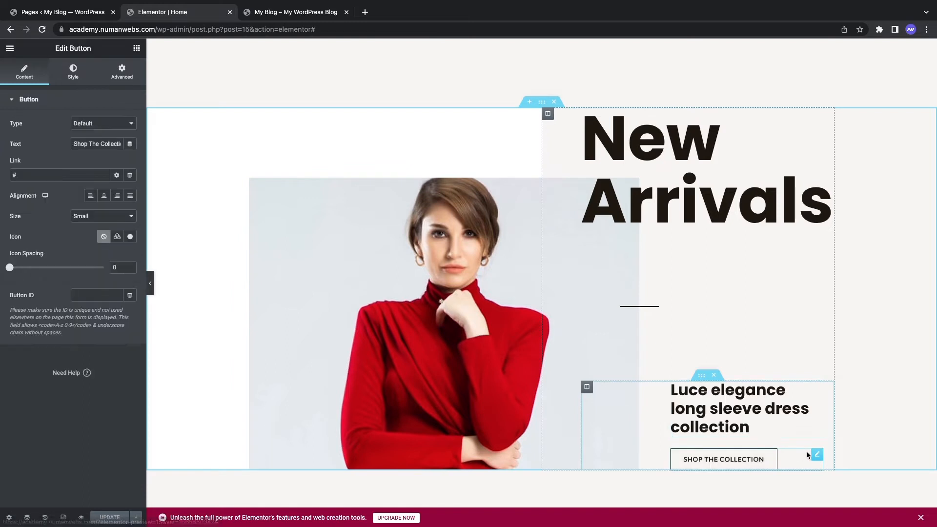
pyautogui.click(642, 305)
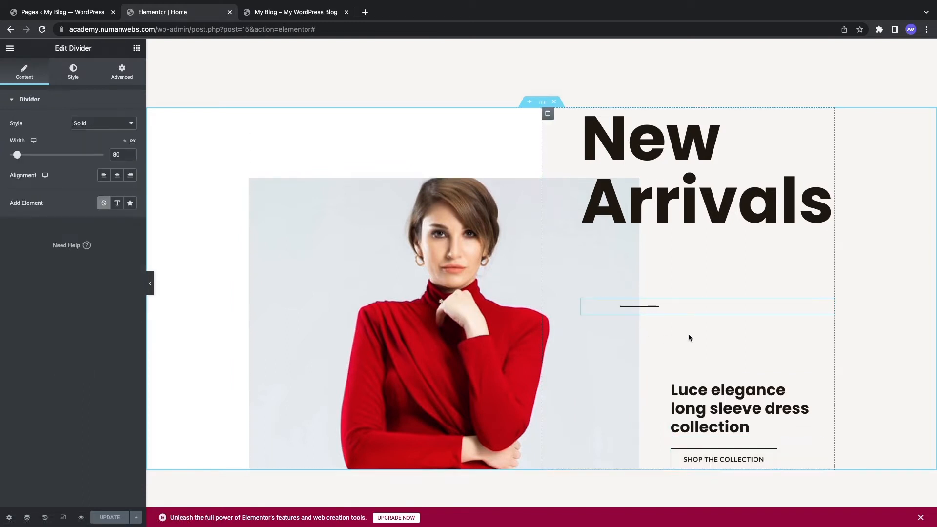
pyautogui.scroll(-5, 696, 290)
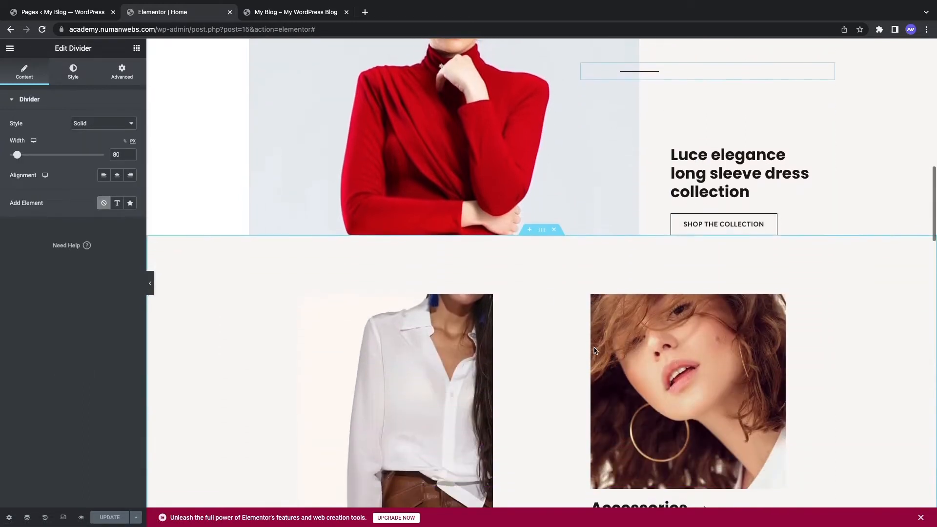
pyautogui.scroll(-5, 462, 378)
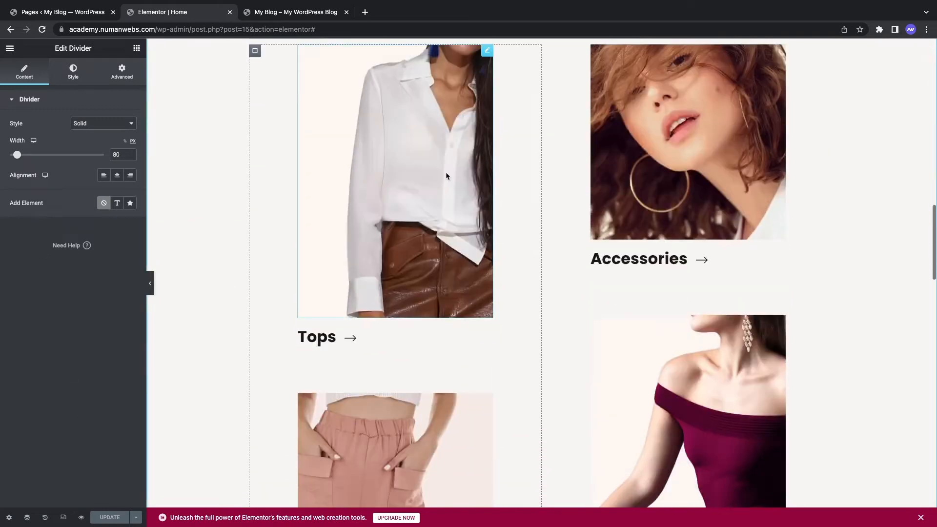
pyautogui.click(446, 172)
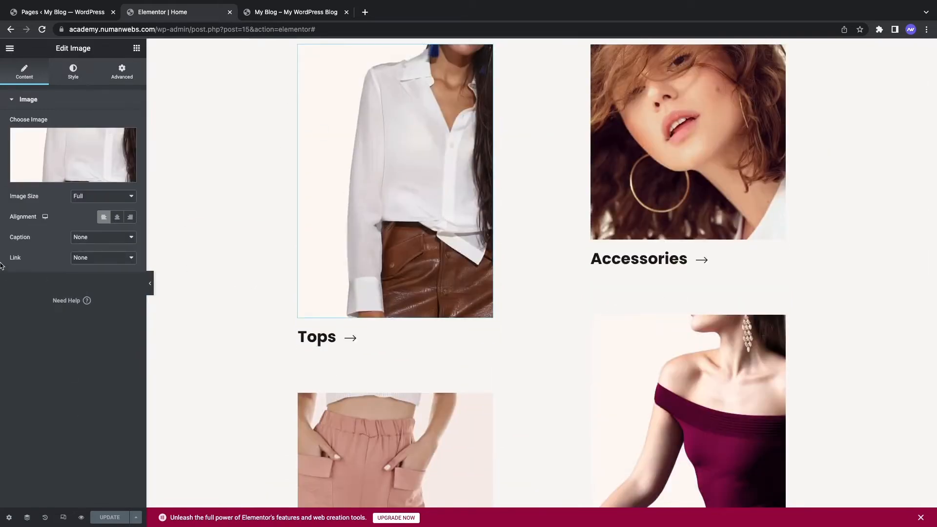
pyautogui.click(699, 125)
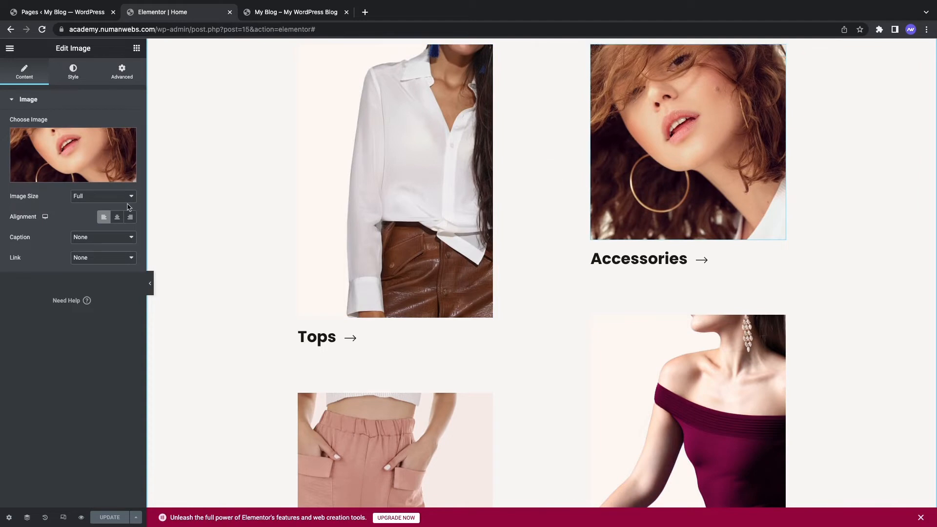
pyautogui.click(95, 142)
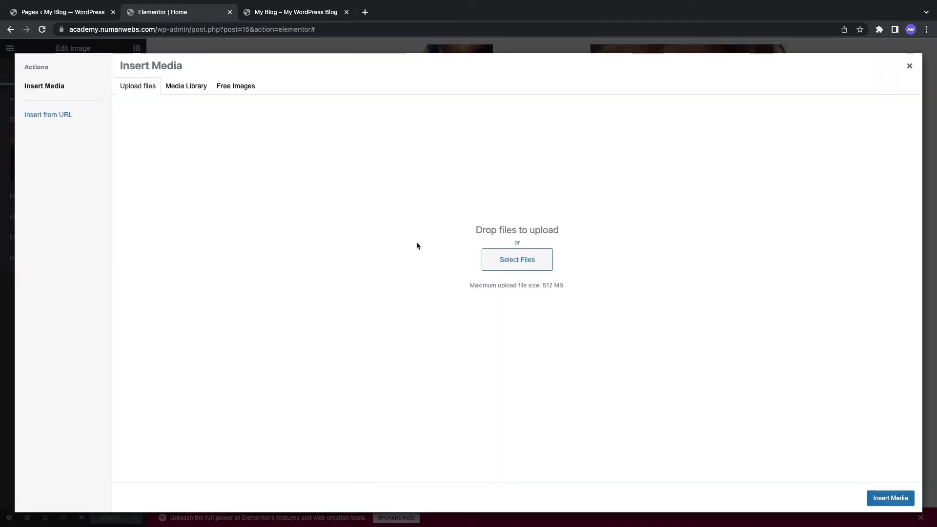
pyautogui.click(185, 88)
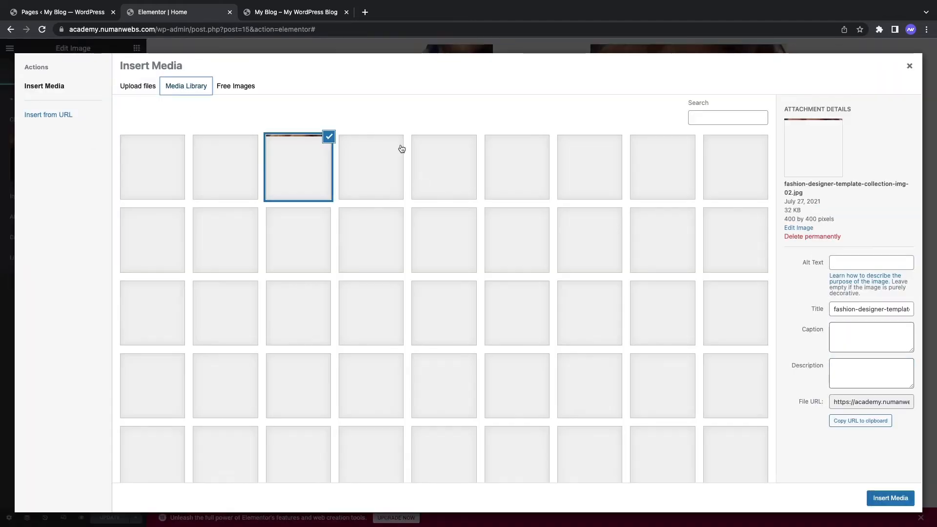
pyautogui.click(137, 89)
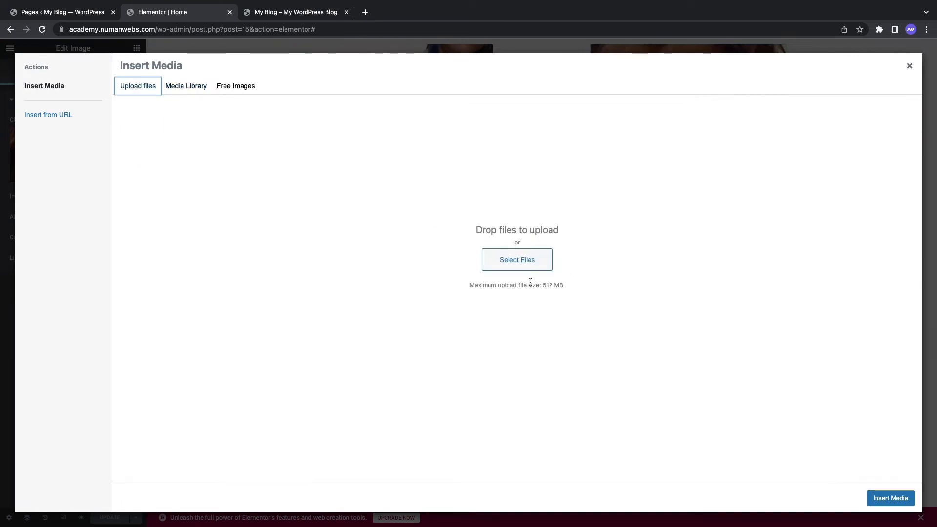
pyautogui.click(909, 67)
pyautogui.scroll(-10, 564, 318)
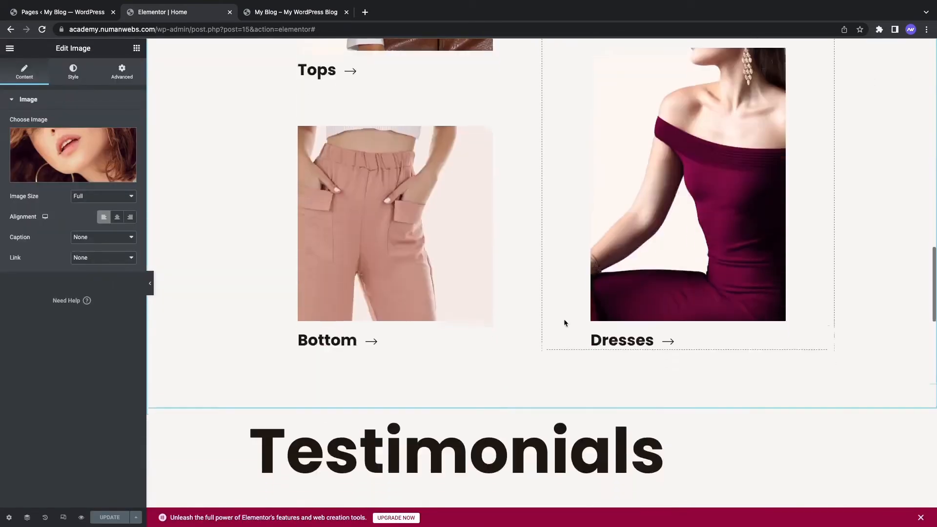
# Step: Inspect the first testimonial and select its quote text in the editor
pyautogui.scroll(-2, 564, 319)
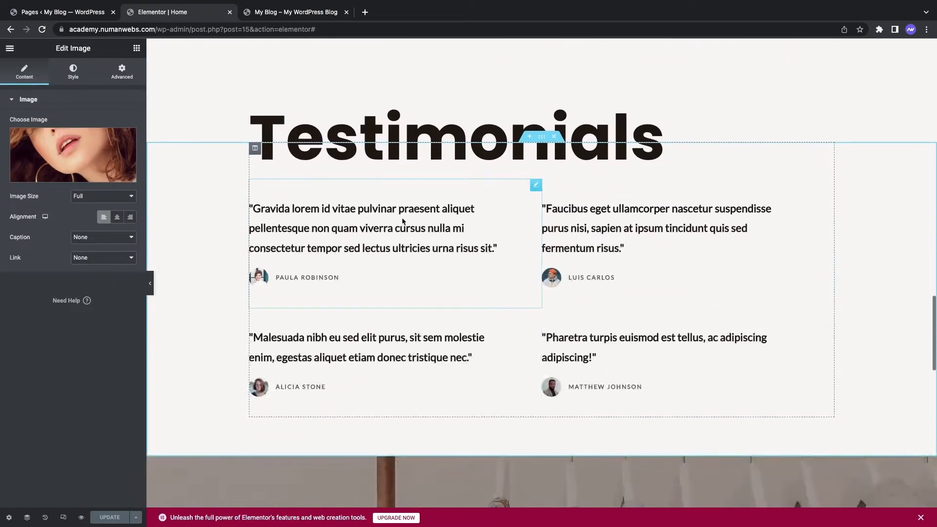
pyautogui.click(271, 247)
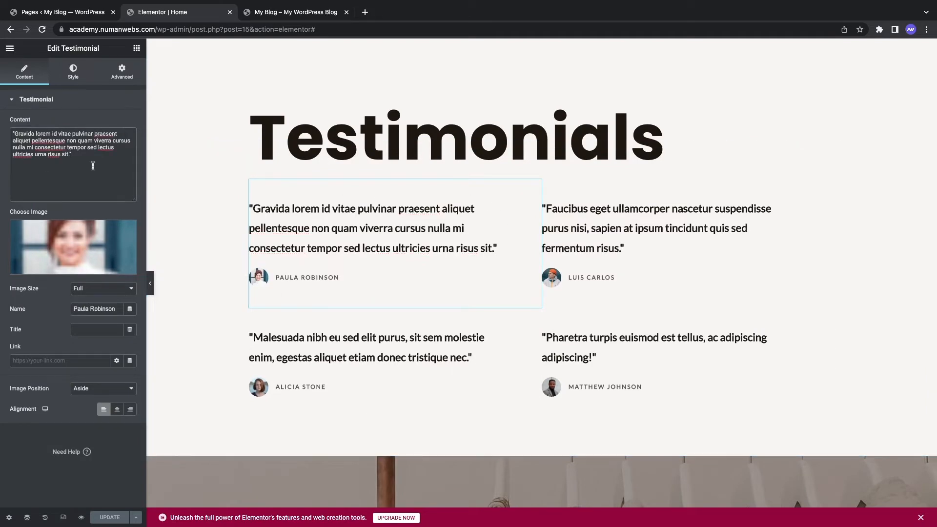
pyautogui.moveTo(71, 154); pyautogui.dragTo(1, 141)
pyautogui.scroll(-12, 448, 217)
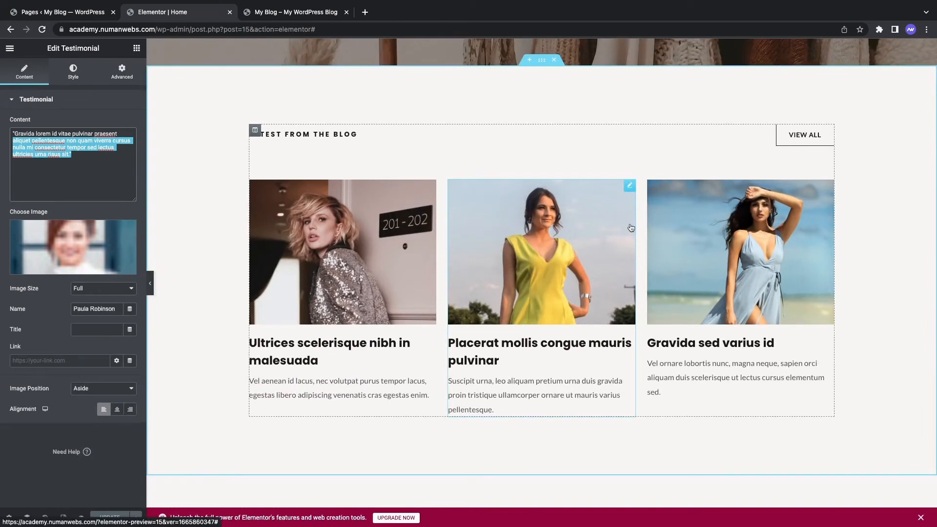
# Step: Inspect the blog post boxes, then bring up the live store home page tab
pyautogui.click(580, 262)
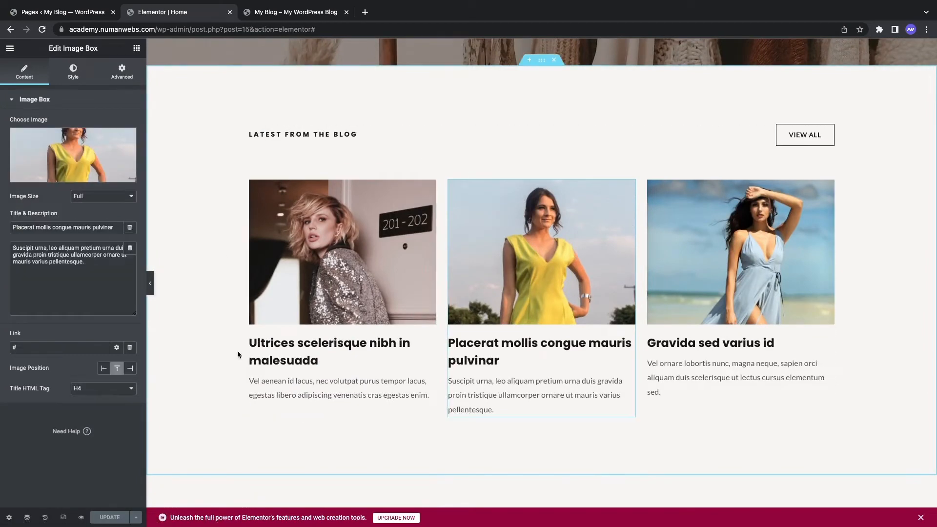
pyautogui.click(419, 281)
pyautogui.click(606, 243)
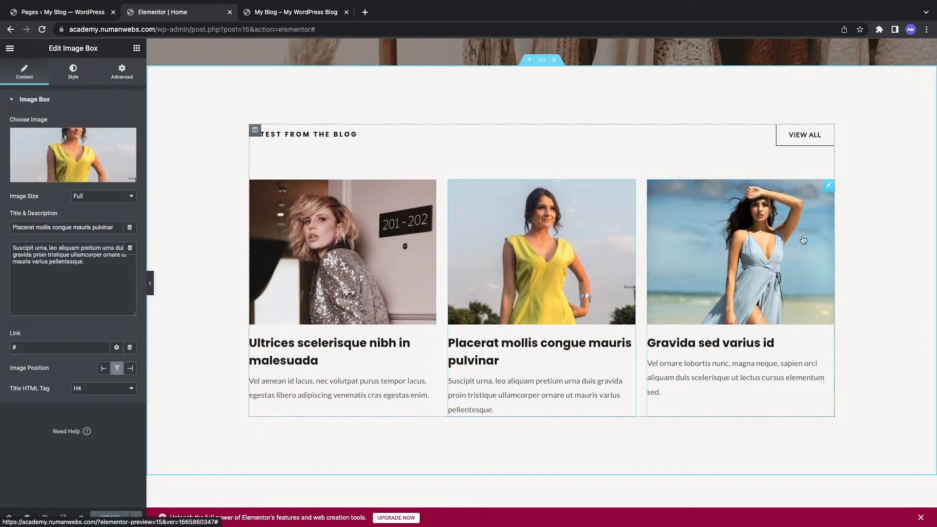
pyautogui.scroll(15, 805, 240)
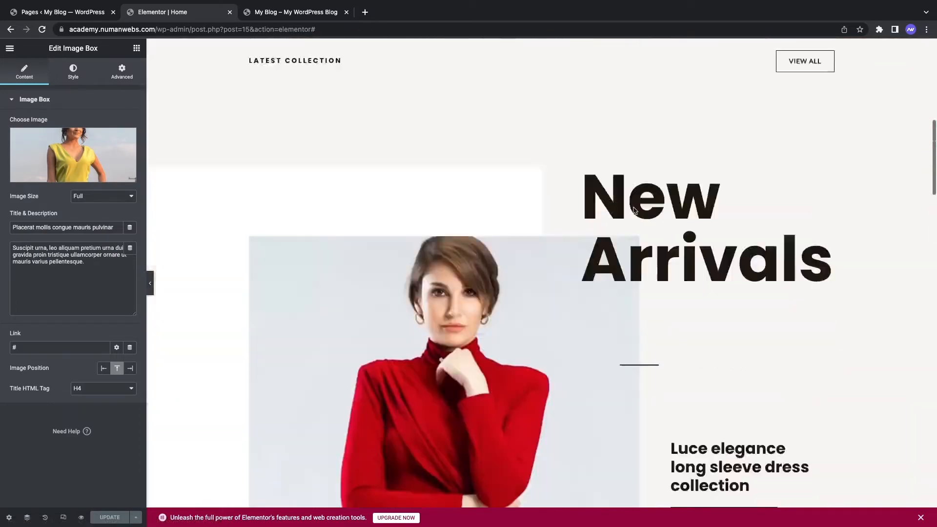
pyautogui.scroll(-15, 359, 230)
pyautogui.scroll(8, 359, 167)
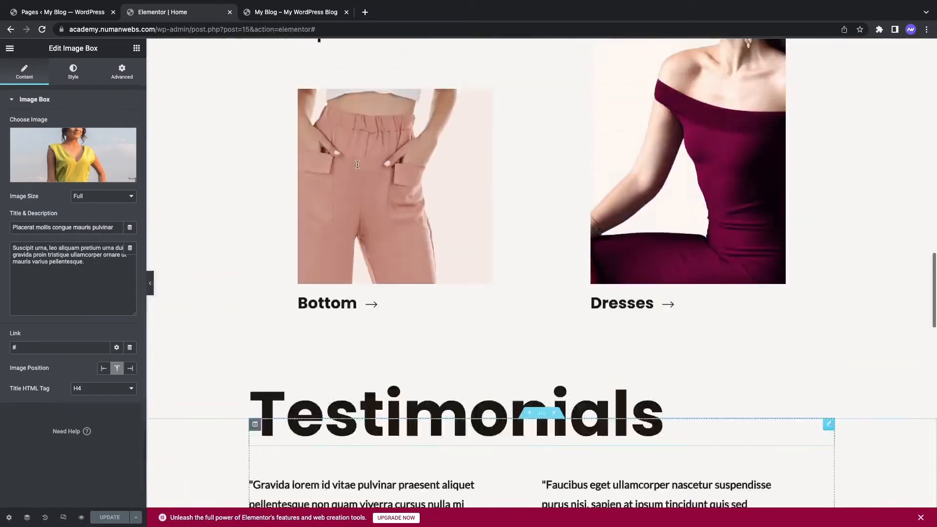
pyautogui.scroll(10, 358, 167)
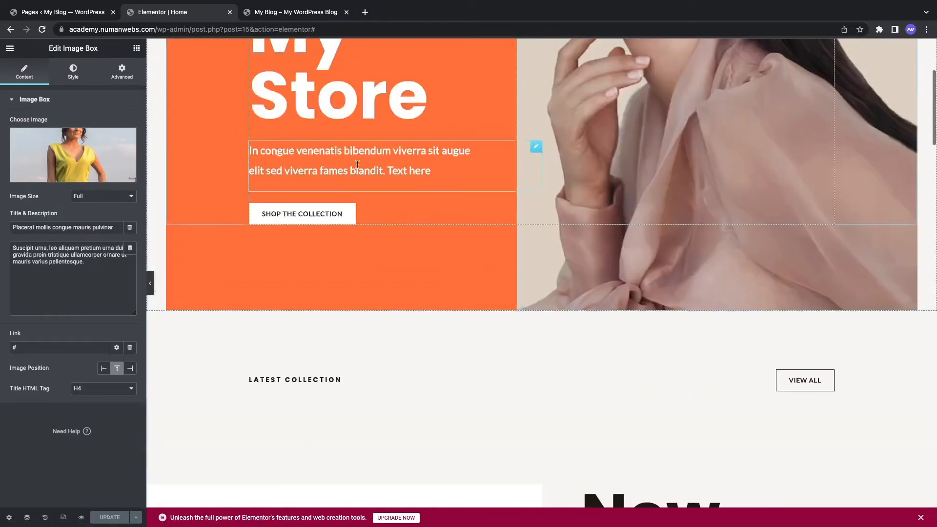
pyautogui.scroll(-1, 358, 165)
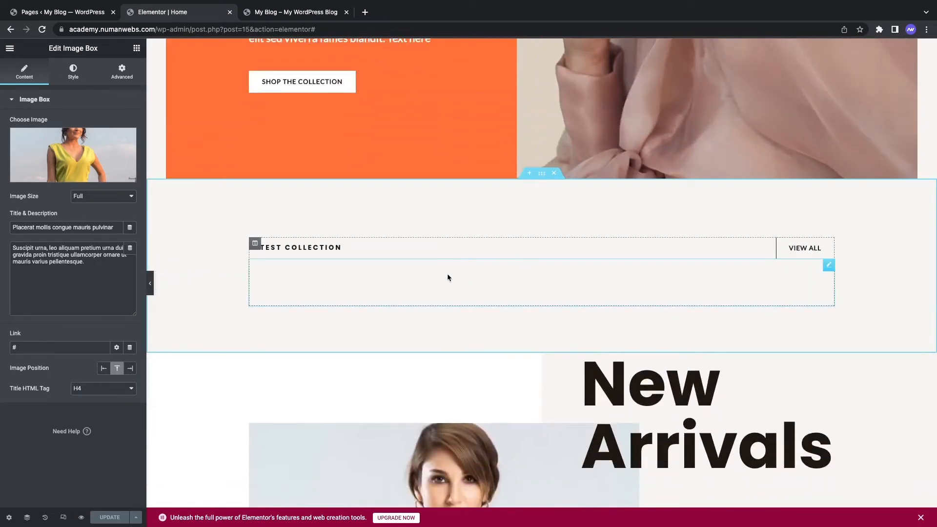
pyautogui.click(269, 12)
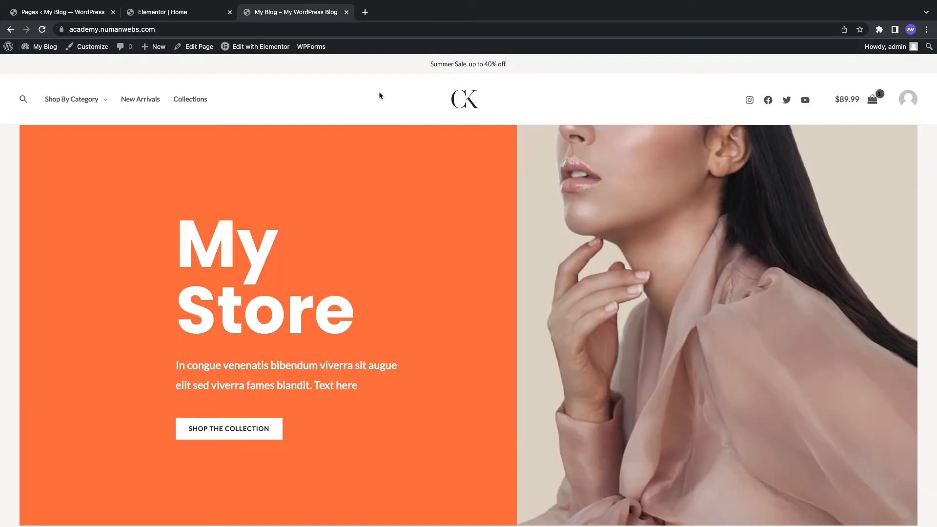
# Step: Inspect the Latest Collection product shortcode in Elementor without changing it
pyautogui.scroll(-7, 372, 315)
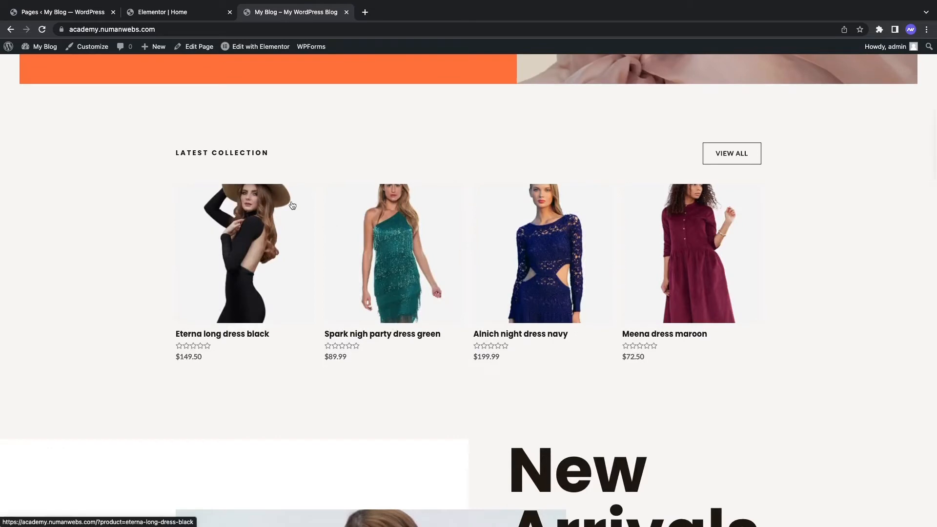
pyautogui.click(201, 12)
pyautogui.click(604, 284)
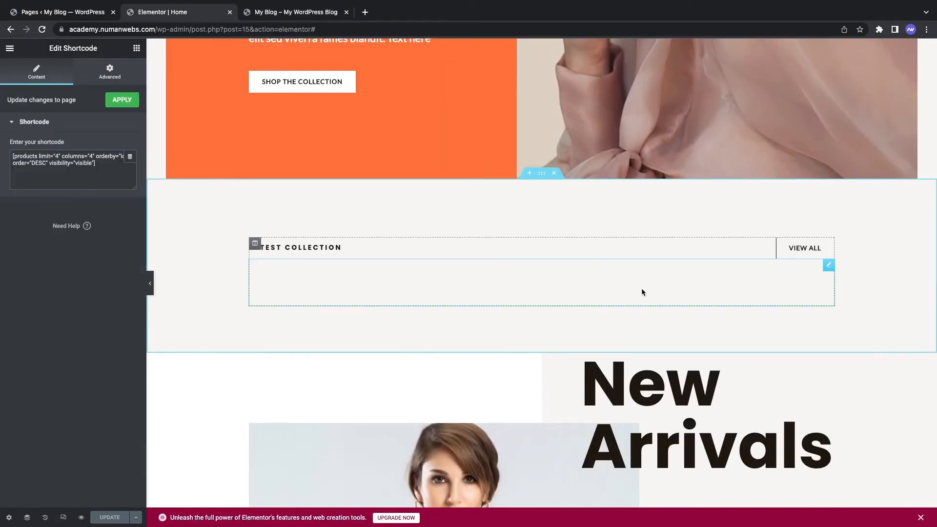
pyautogui.click(98, 169)
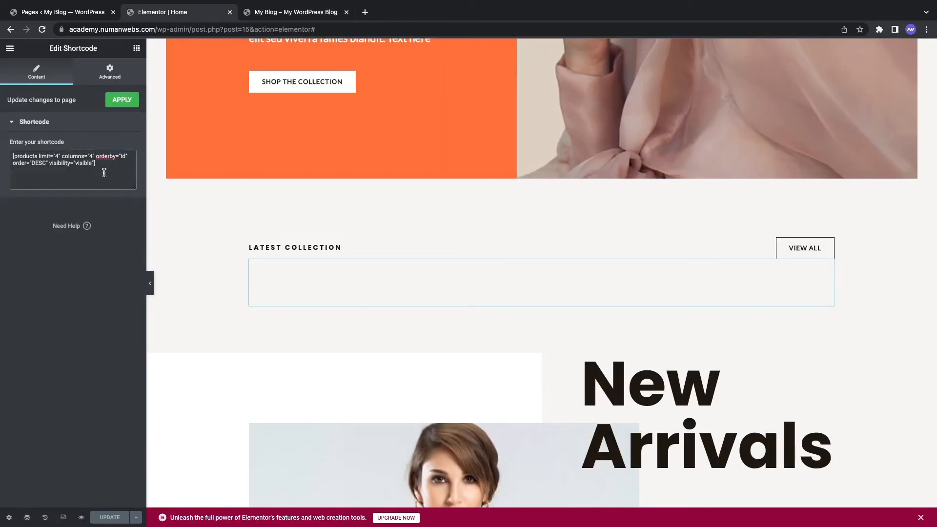
pyautogui.moveTo(67, 171); pyautogui.dragTo(6, 159)
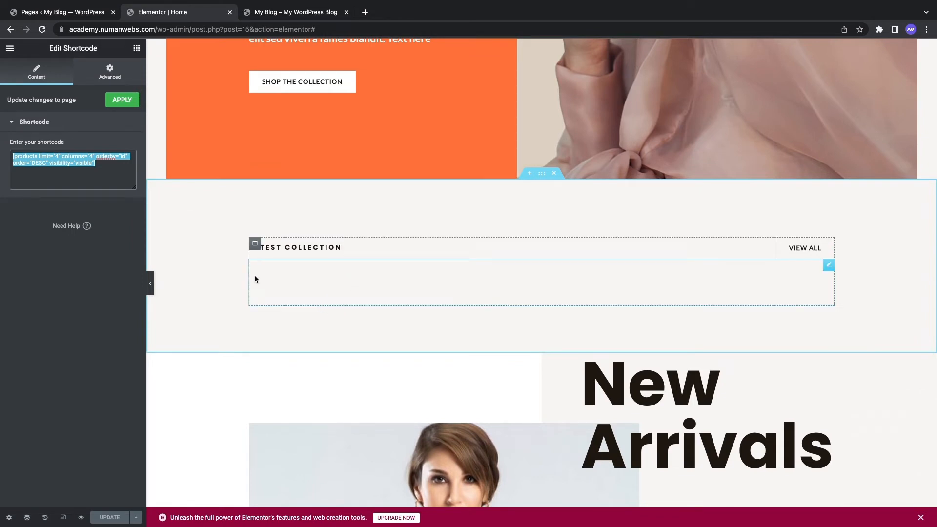
pyautogui.click(95, 165)
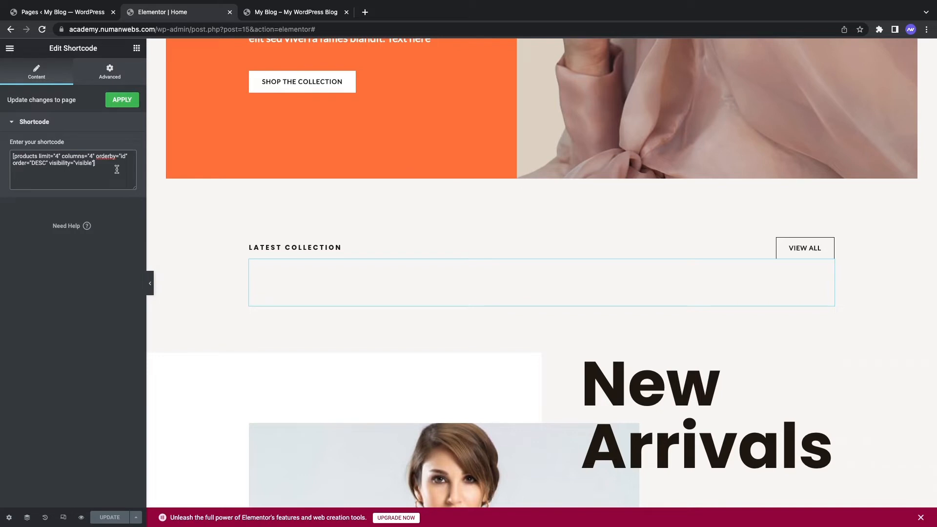
pyautogui.moveTo(107, 168); pyautogui.dragTo(7, 146)
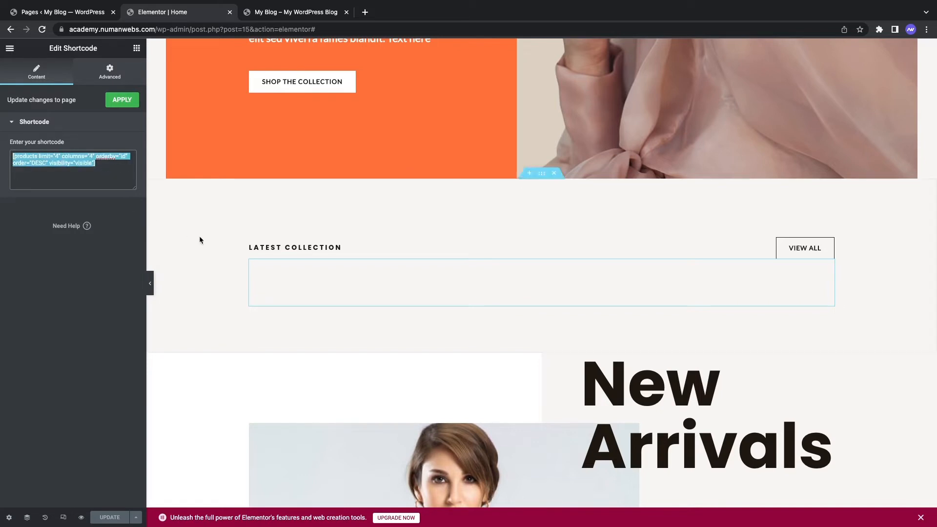
pyautogui.click(73, 163)
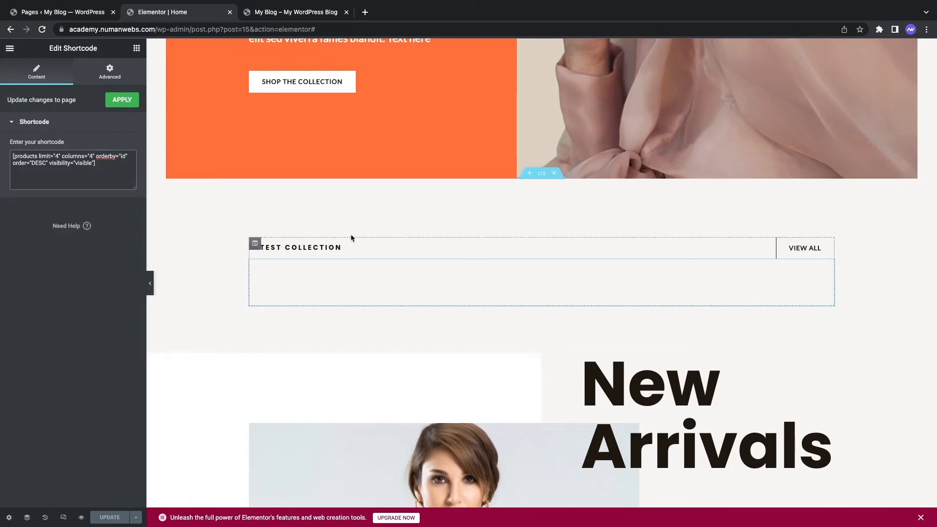
# Step: Go back to the WordPress admin list of pages
pyautogui.scroll(-1, 352, 230)
pyautogui.scroll(-1, 352, 230)
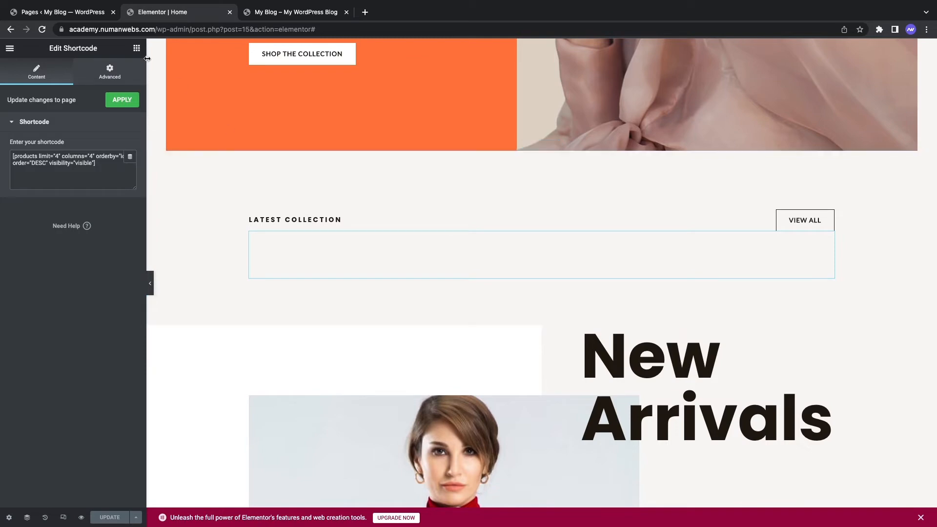
pyautogui.click(88, 12)
# Step: Create a product category named Bags, then switch to the live storefront tab
pyautogui.scroll(3, 152, 295)
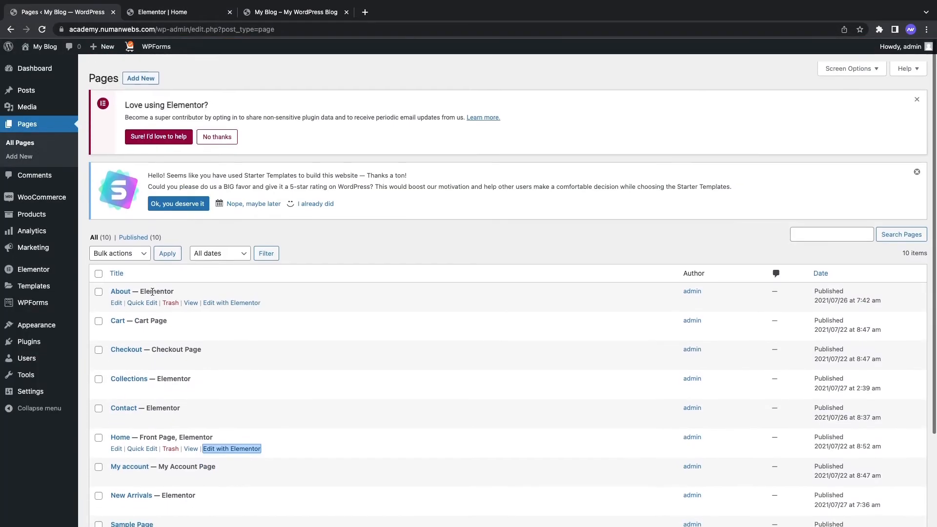
pyautogui.moveTo(47, 215)
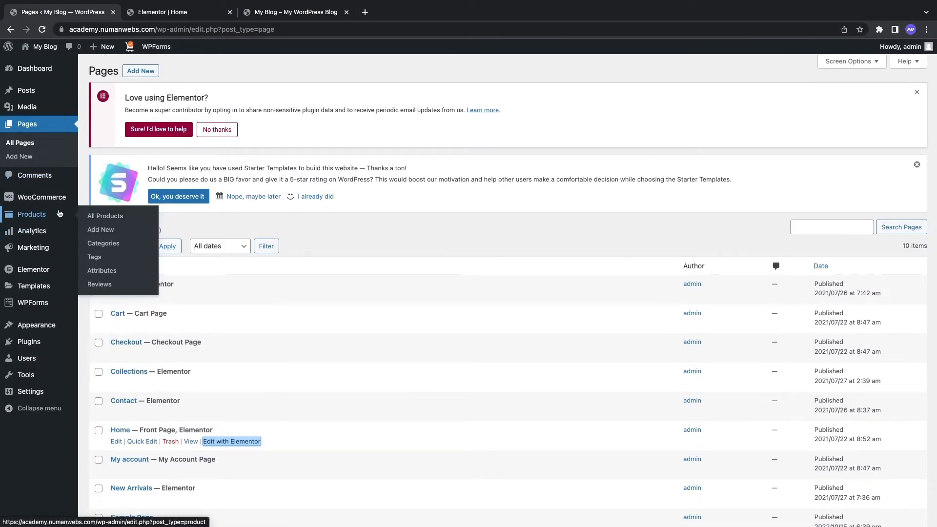
pyautogui.click(112, 247)
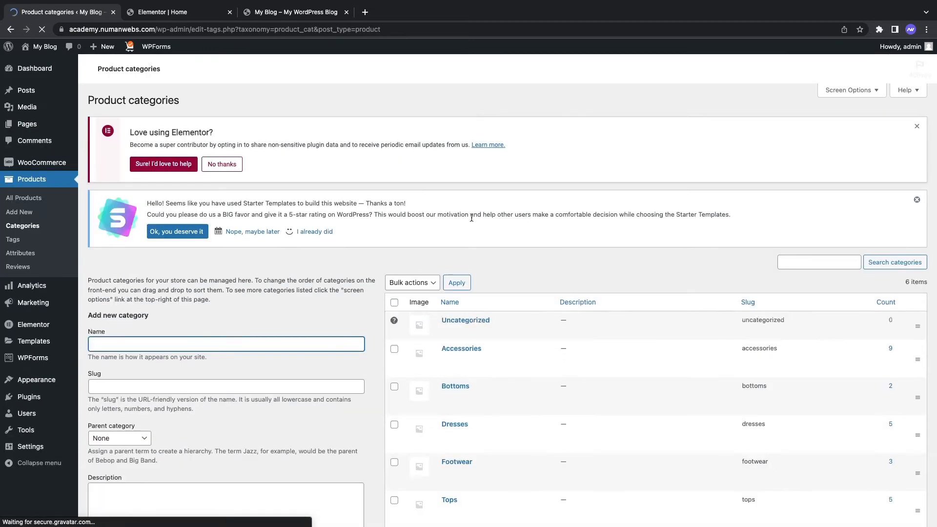
pyautogui.scroll(-3, 484, 279)
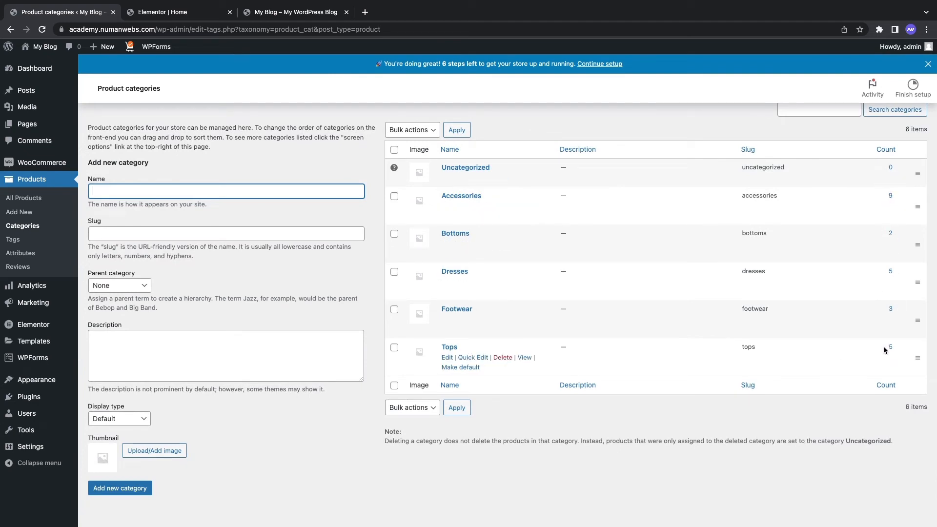
pyautogui.scroll(1, 488, 204)
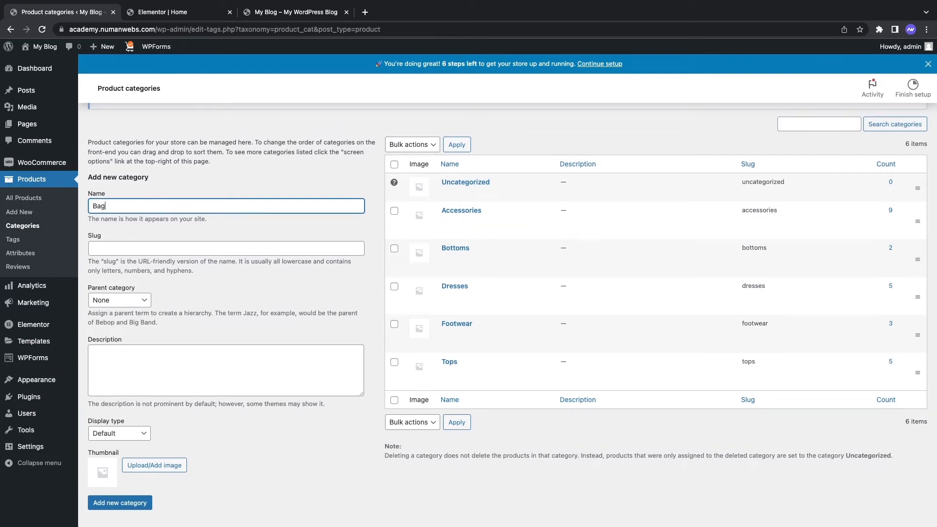
pyautogui.scroll(-2, 144, 341)
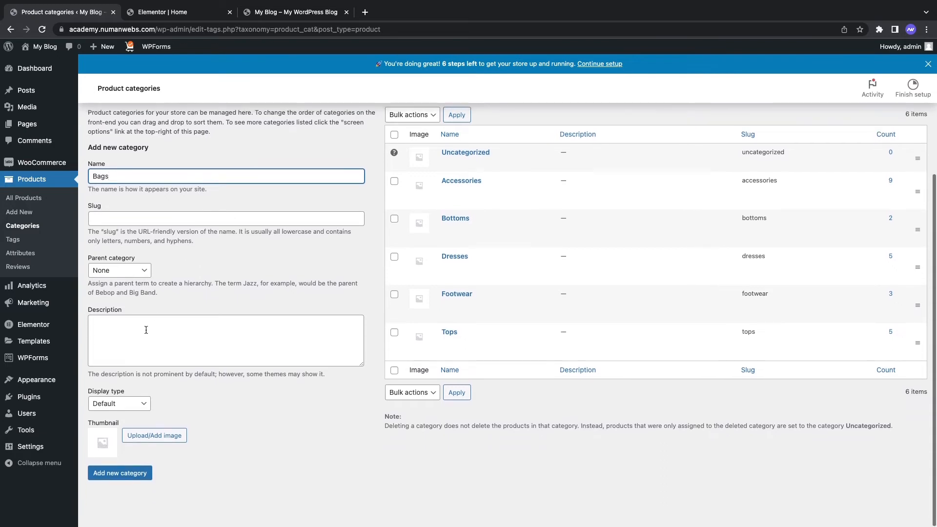
pyautogui.click(123, 475)
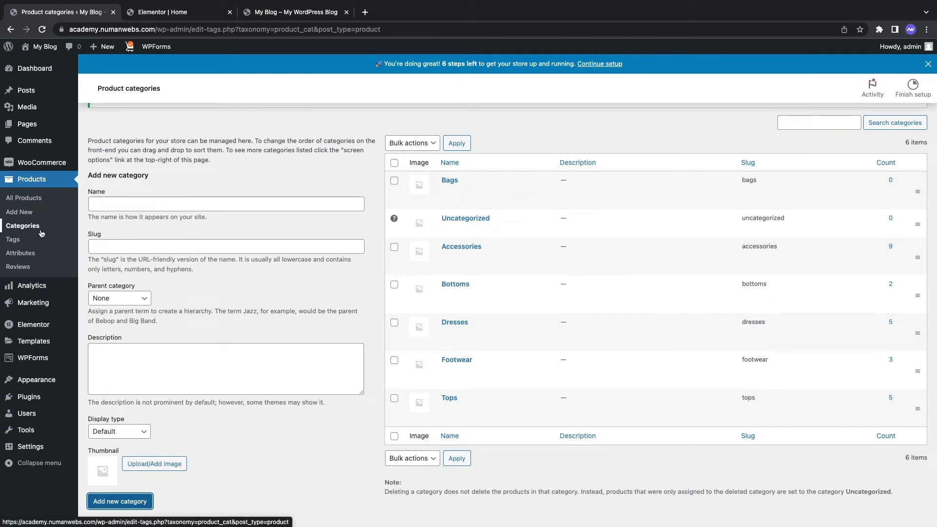
pyautogui.click(293, 12)
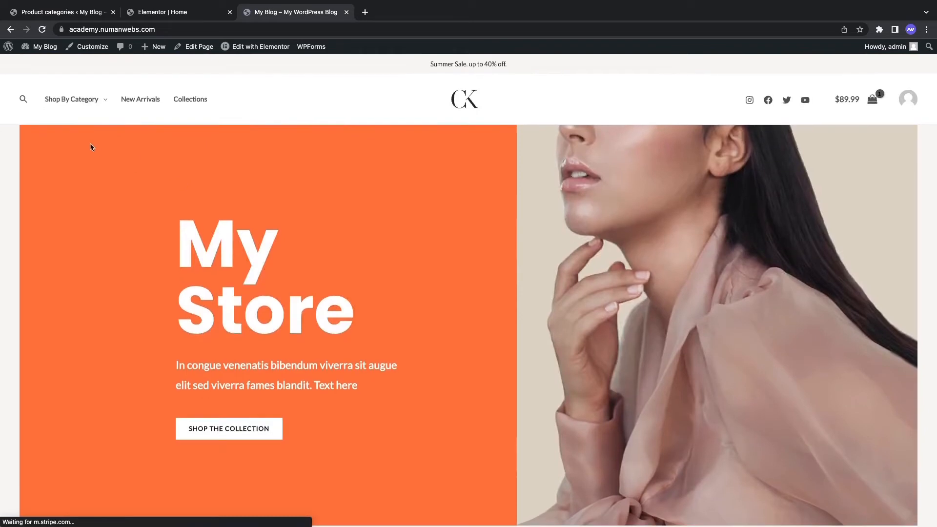
# Step: Return to Product categories and open the Bags category's View page in a new tab
pyautogui.moveTo(71, 97)
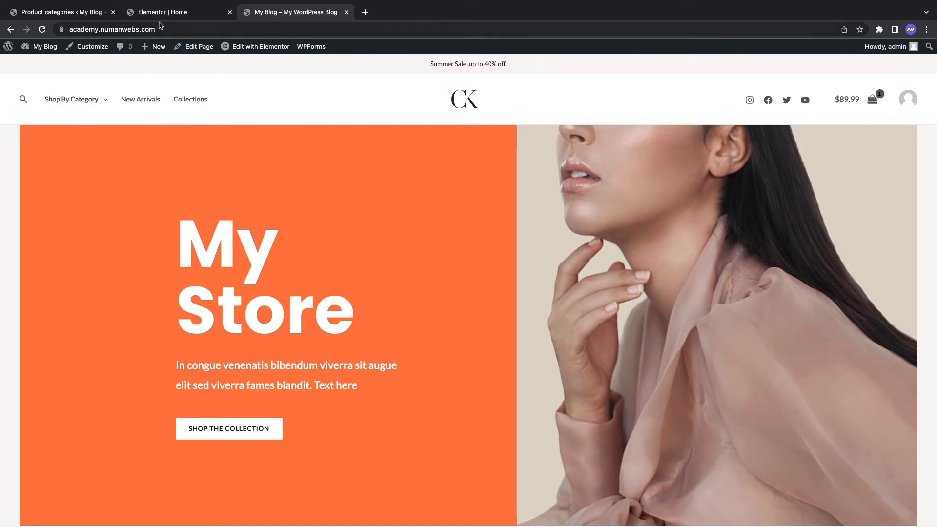
pyautogui.click(103, 17)
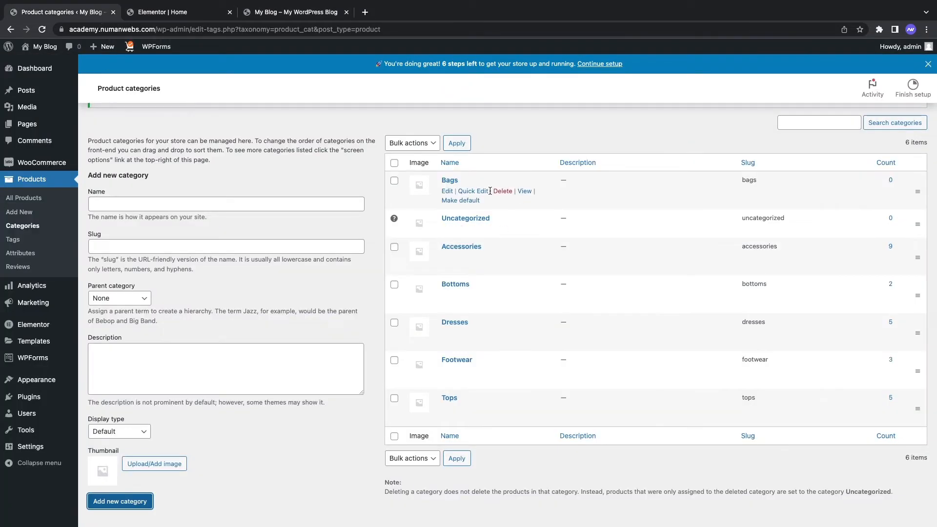
pyautogui.rightClick(520, 191)
pyautogui.click(537, 192)
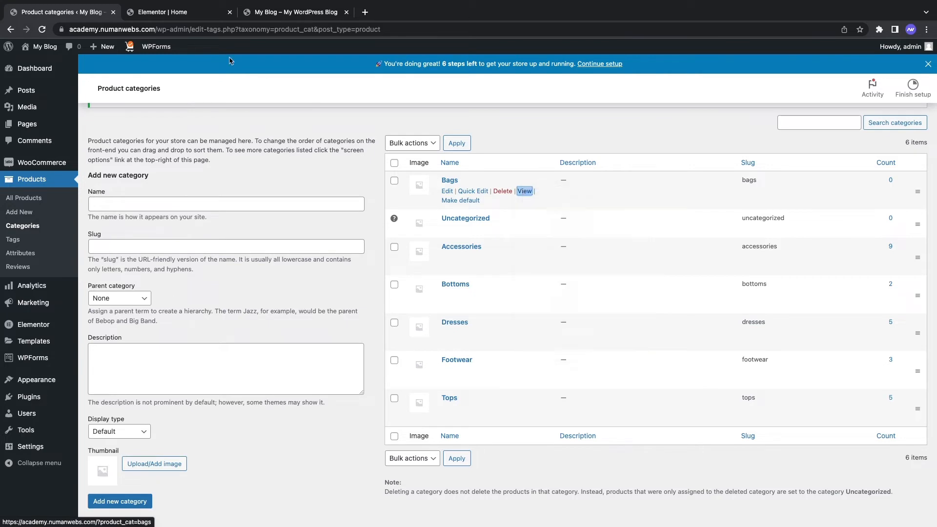
# Step: Confirm the Bags page shows no products, select its address, and return to the admin
pyautogui.click(190, 16)
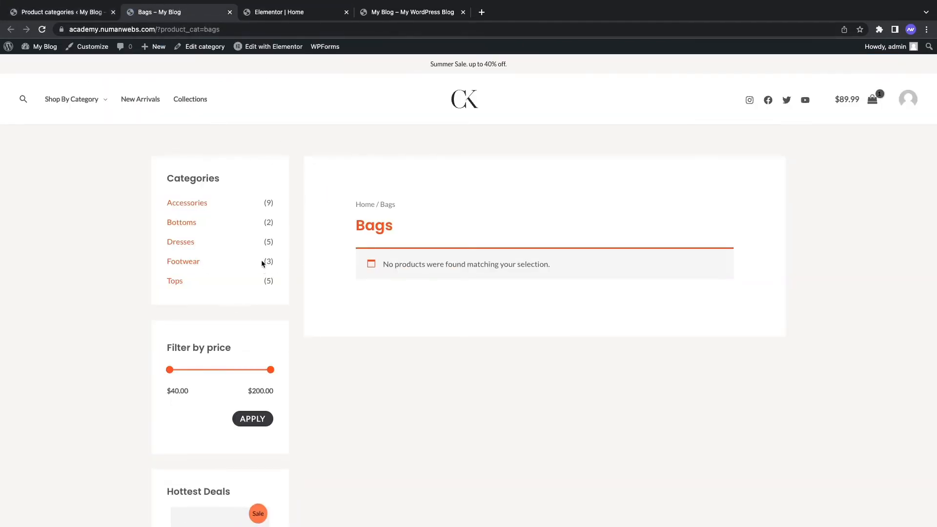
pyautogui.scroll(-6, 358, 260)
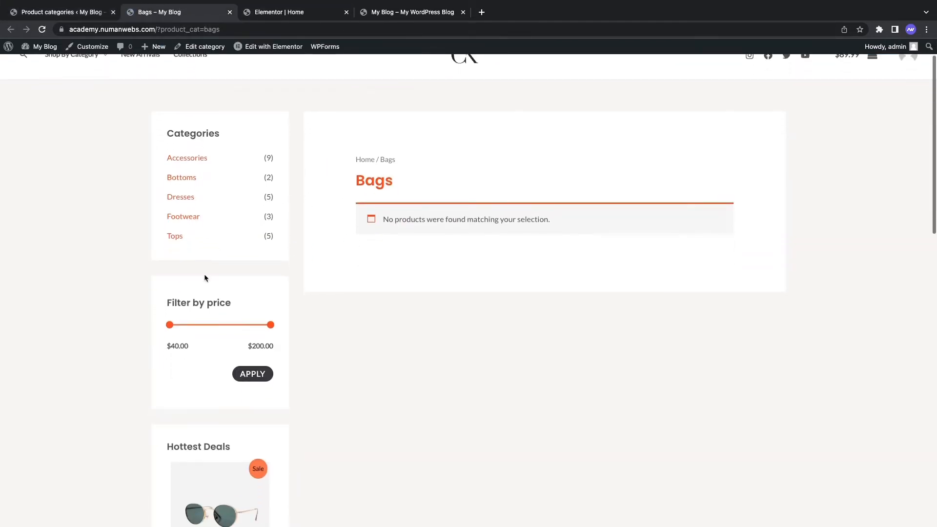
pyautogui.scroll(-4, 203, 364)
pyautogui.scroll(10, 202, 365)
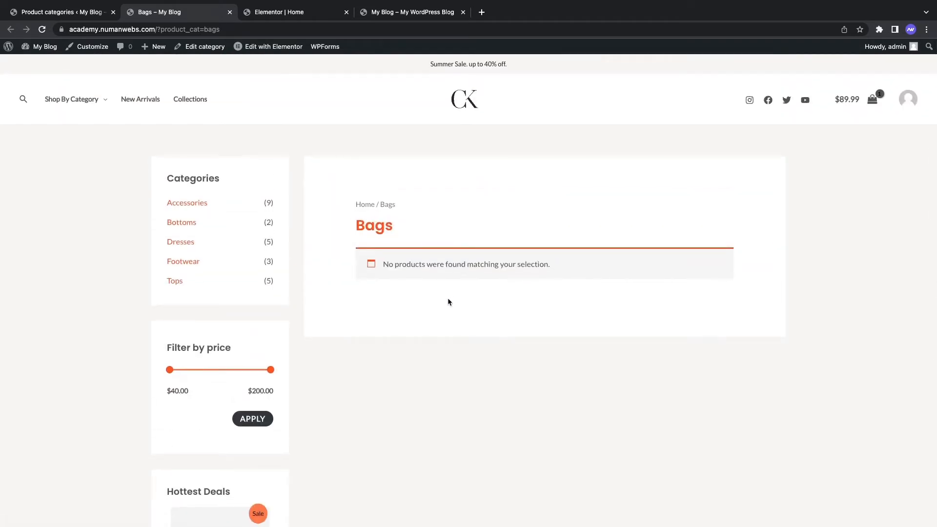
pyautogui.moveTo(385, 265); pyautogui.dragTo(523, 272)
pyautogui.click(546, 276)
pyautogui.click(248, 35)
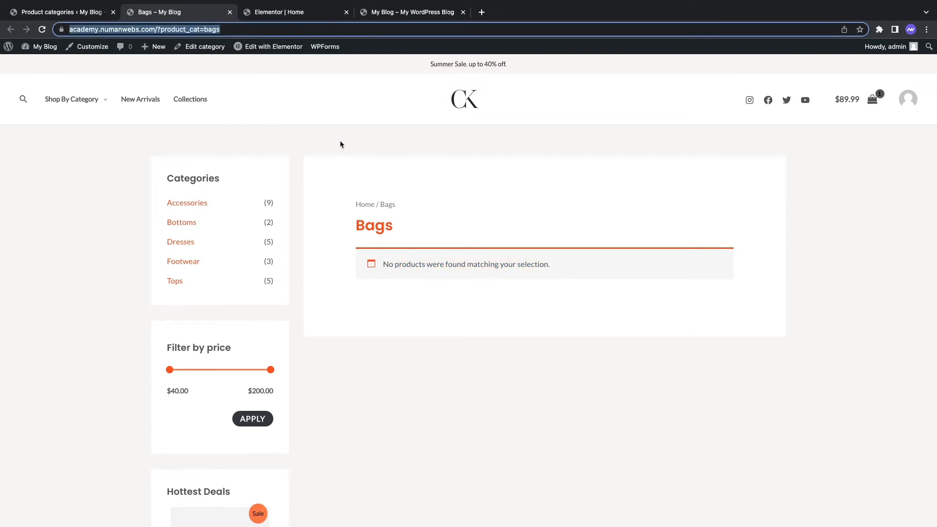
pyautogui.click(62, 11)
# Step: Load the Primary menu in the Menus editor
pyautogui.moveTo(49, 376)
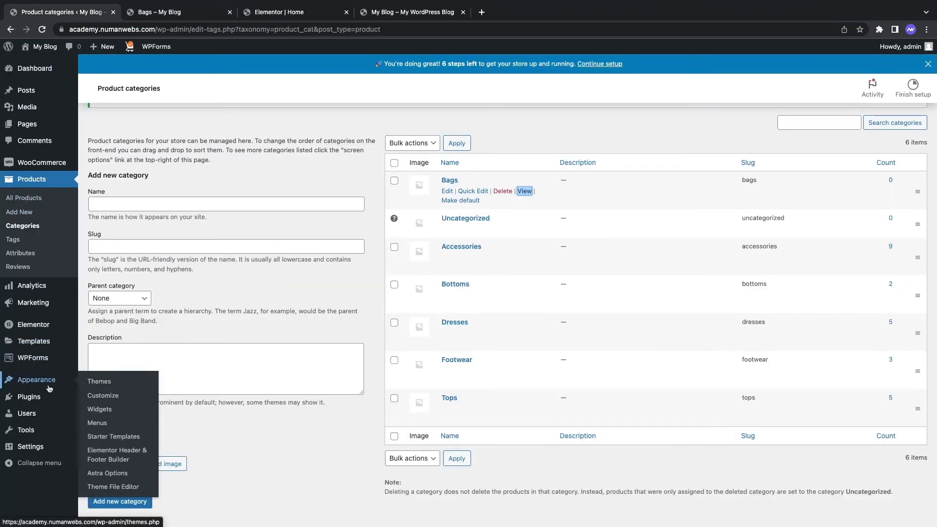
pyautogui.click(99, 423)
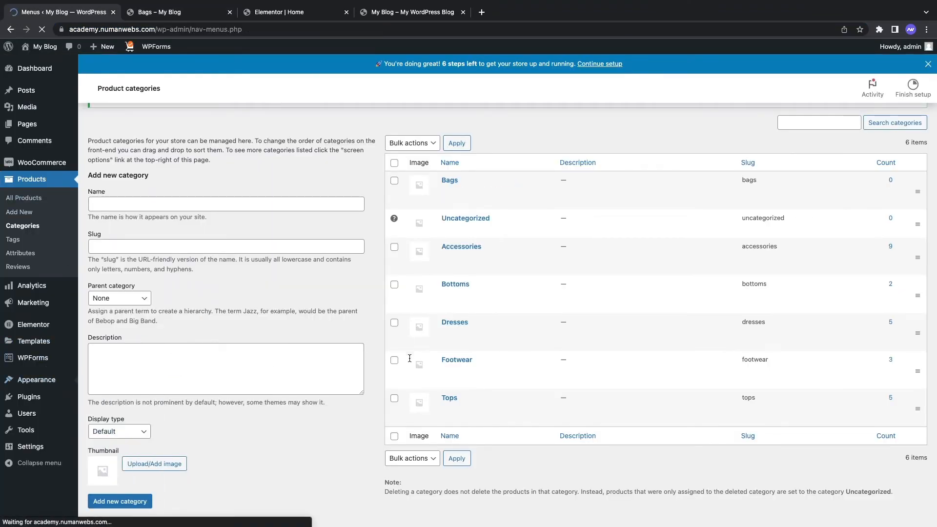
pyautogui.scroll(-3, 377, 238)
pyautogui.scroll(1, 378, 234)
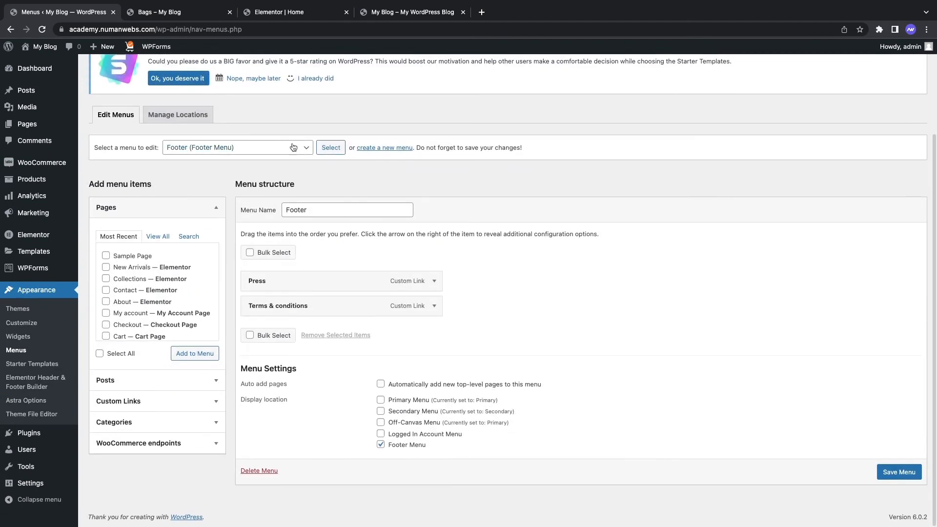
pyautogui.click(237, 148)
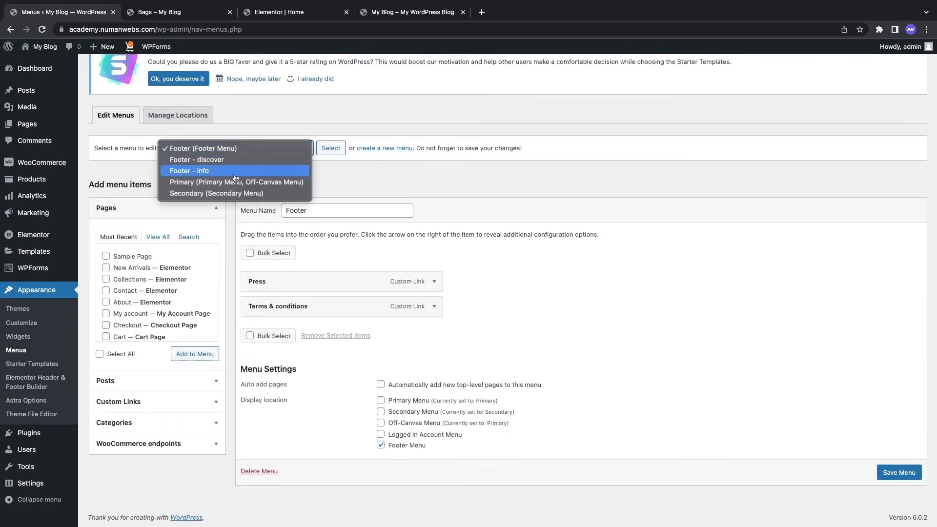
pyautogui.click(266, 182)
pyautogui.click(332, 149)
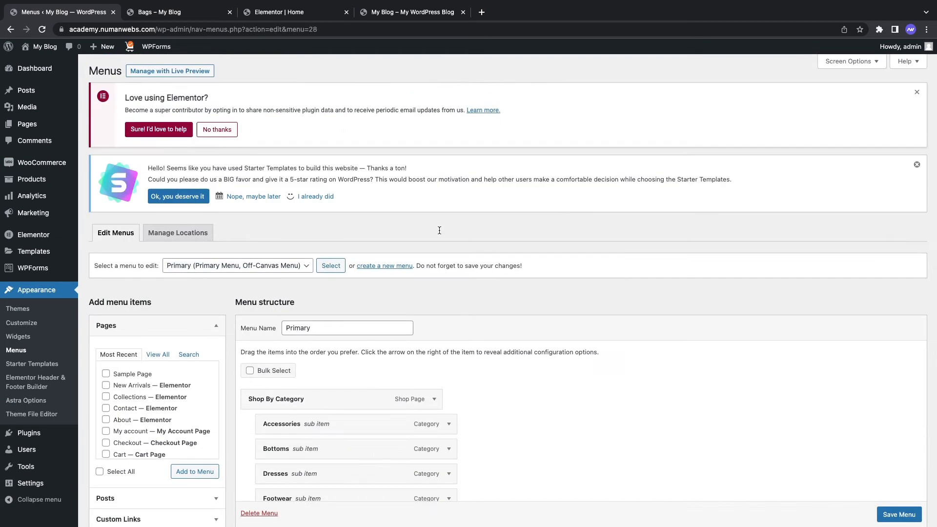
# Step: Add a Bags custom link using the pasted Bags category address
pyautogui.scroll(-5, 404, 266)
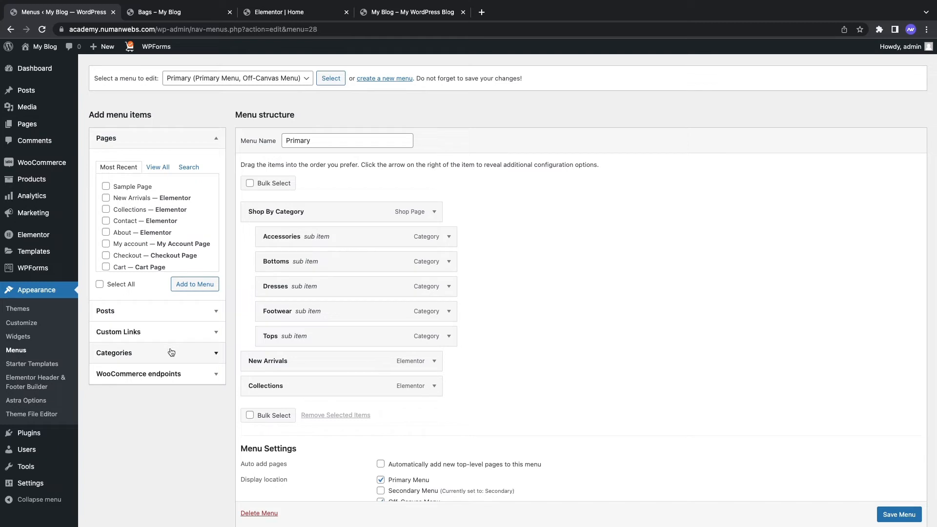
pyautogui.click(132, 334)
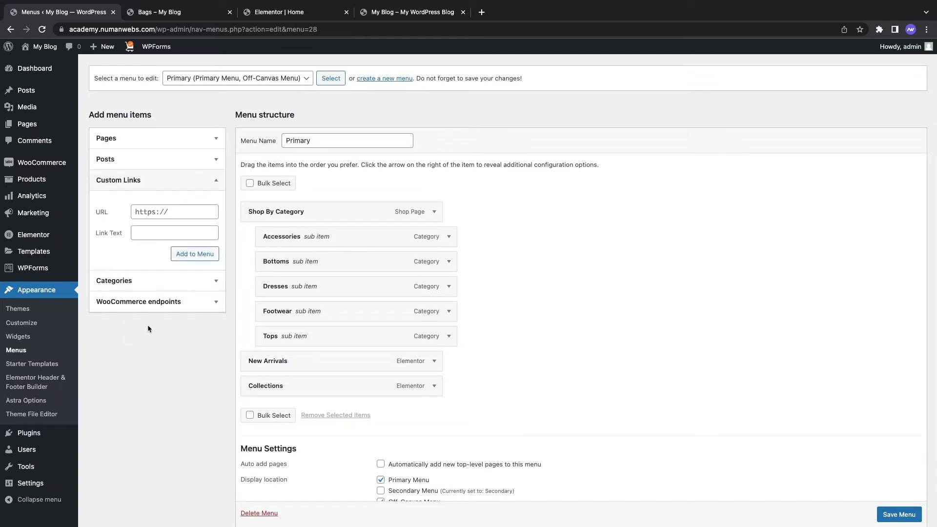
pyautogui.click(149, 213)
pyautogui.press('super+v')
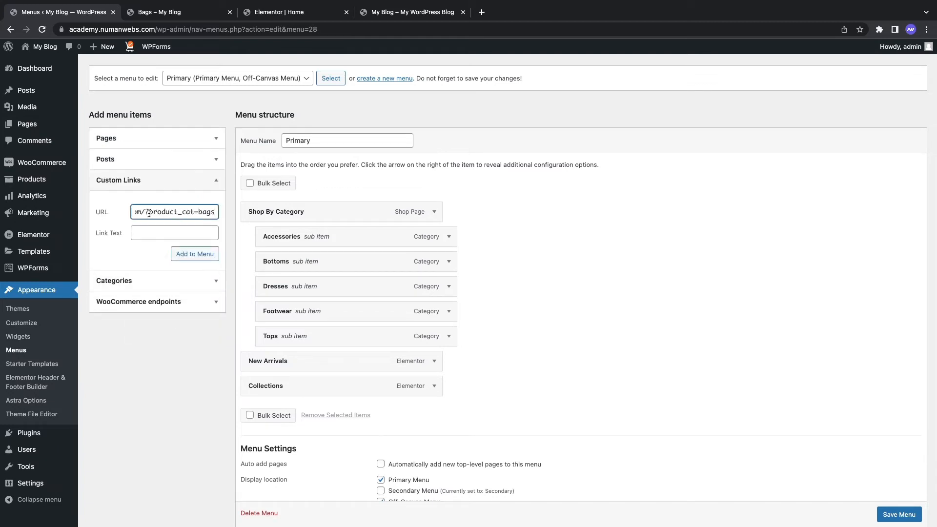
pyautogui.click(178, 229)
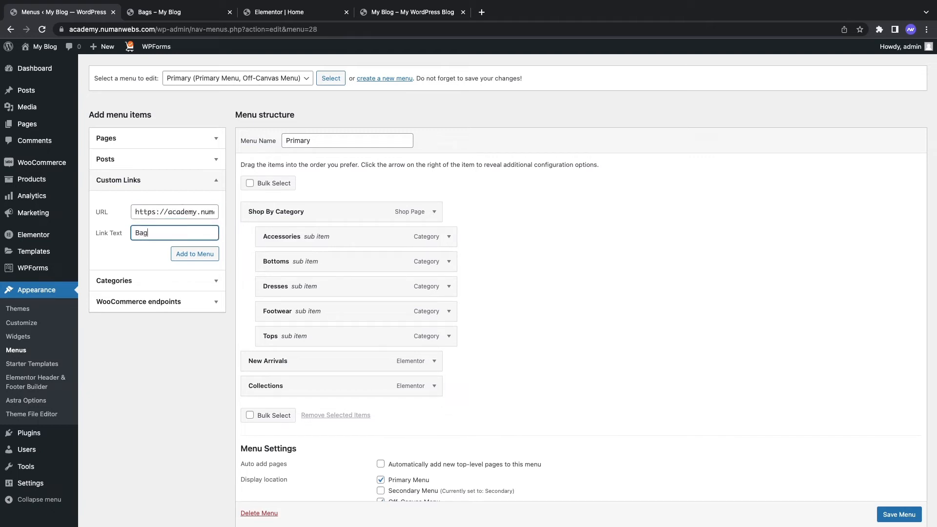
pyautogui.click(200, 255)
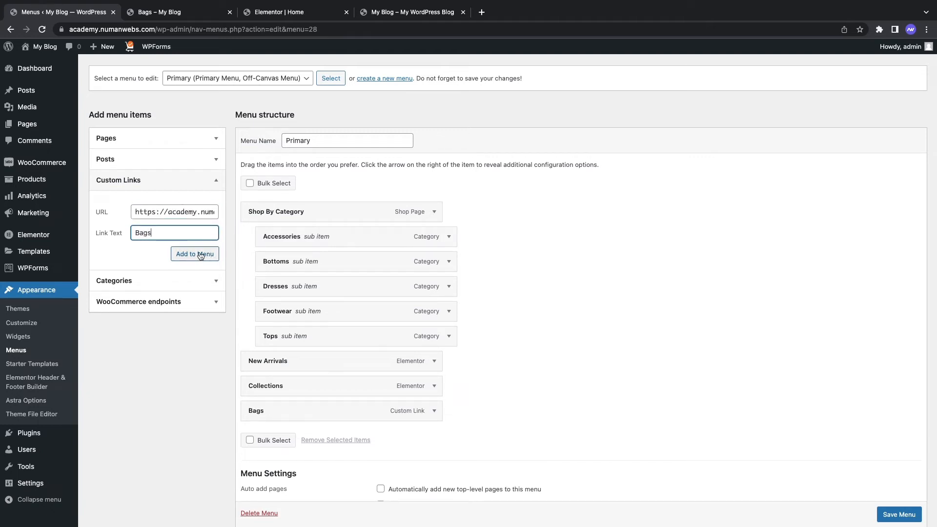
pyautogui.click(200, 254)
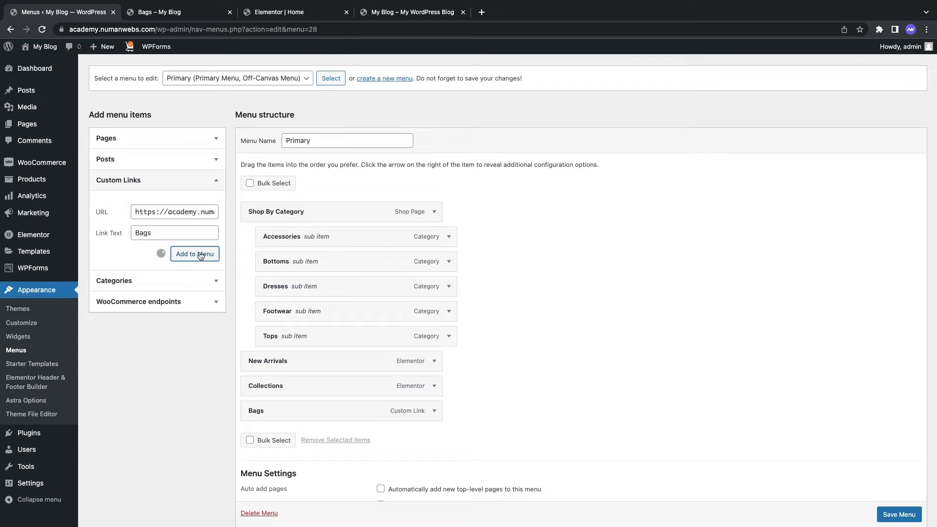
# Step: Remove the duplicate Bags item, nest Bags under Shop By Category, and save the menu
pyautogui.click(434, 412)
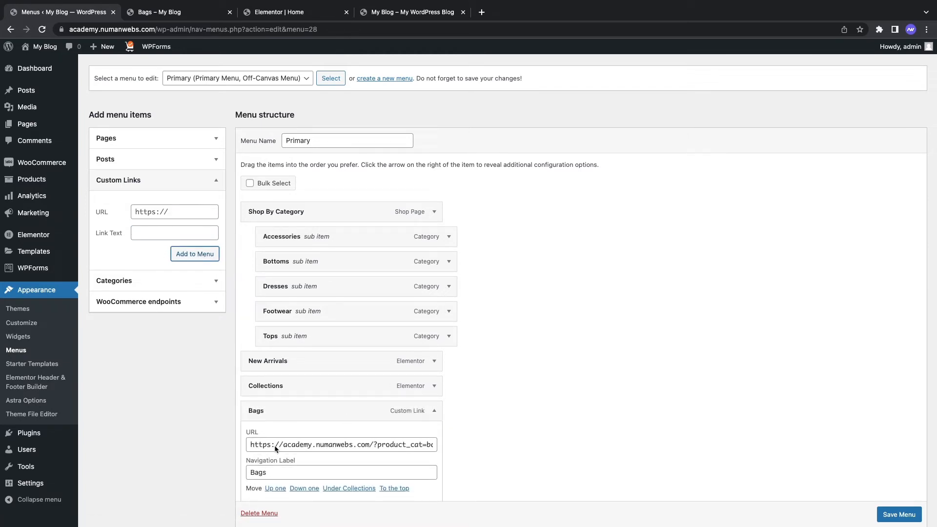
pyautogui.scroll(-1, 275, 448)
pyautogui.click(258, 480)
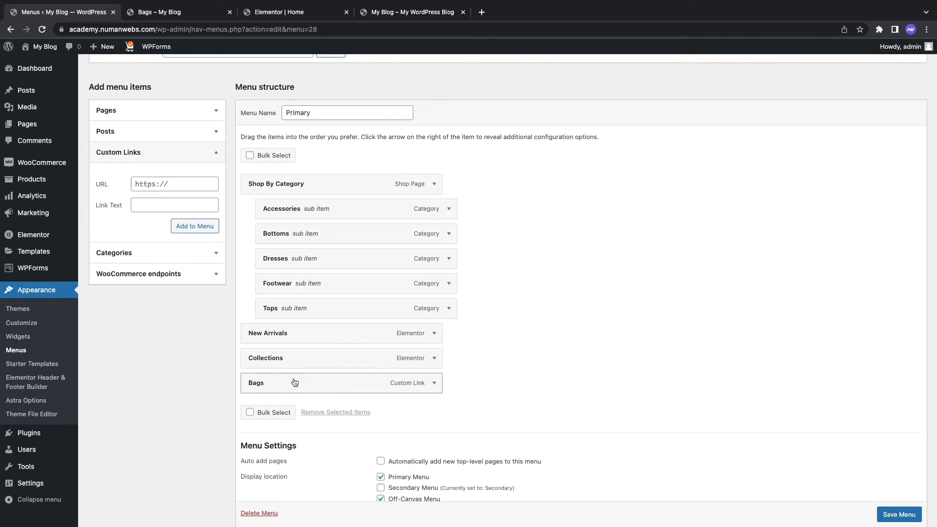
pyautogui.moveTo(288, 378); pyautogui.dragTo(313, 332)
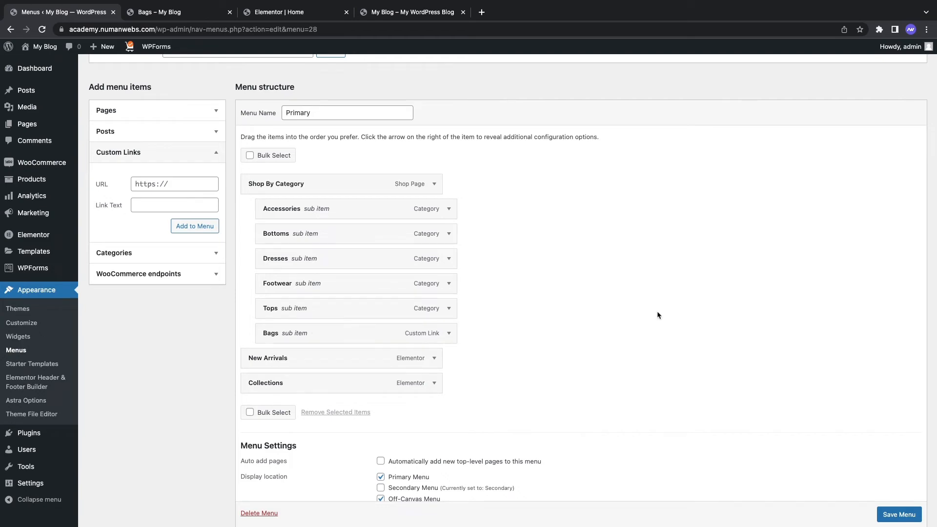
pyautogui.scroll(-3, 842, 421)
pyautogui.click(897, 472)
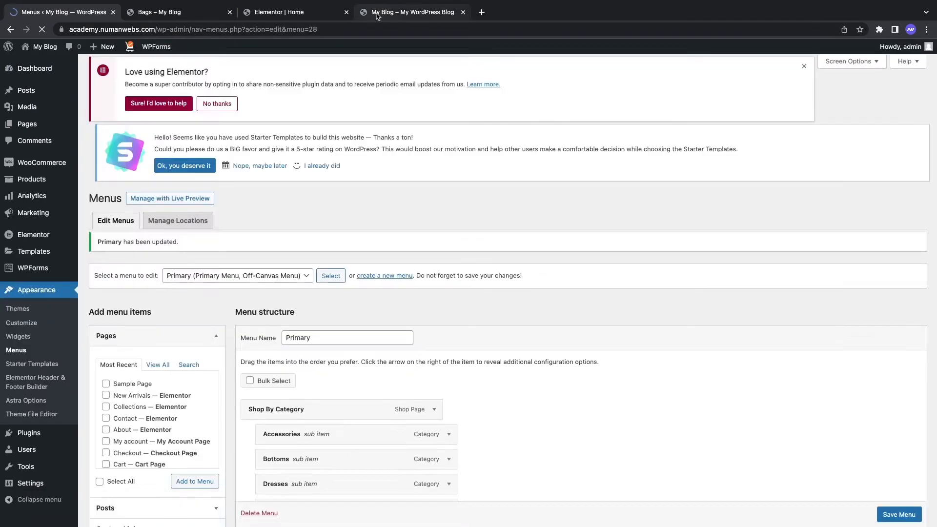
# Step: Reload the storefront, open Bags from Shop By Category, then return to Menus admin
pyautogui.click(378, 13)
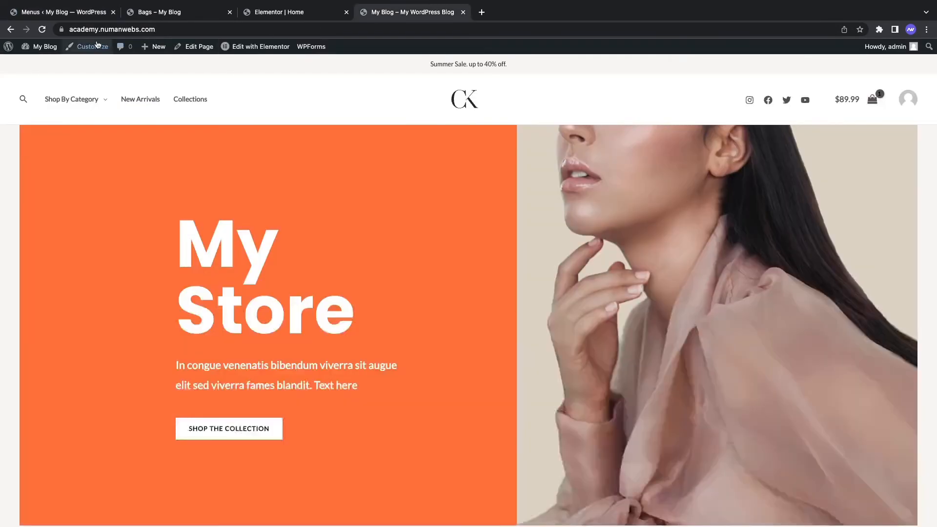
pyautogui.click(42, 30)
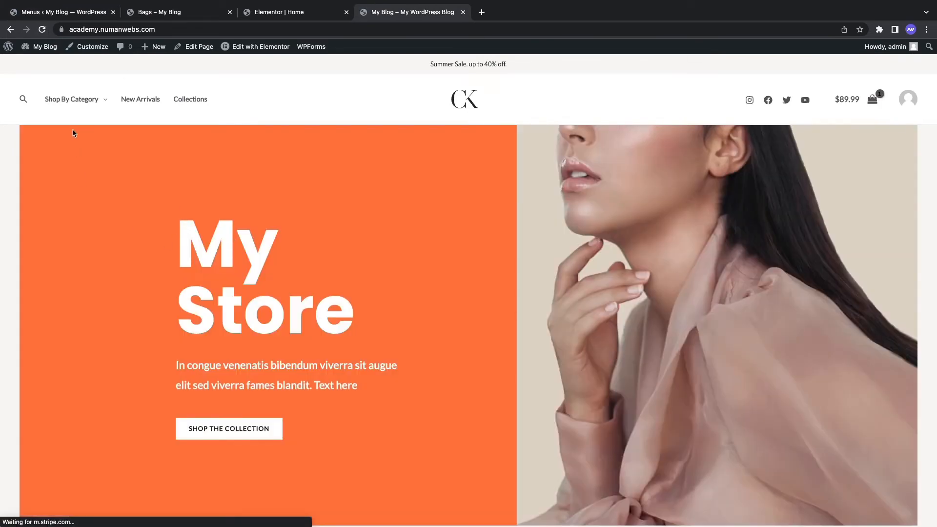
pyautogui.moveTo(75, 100)
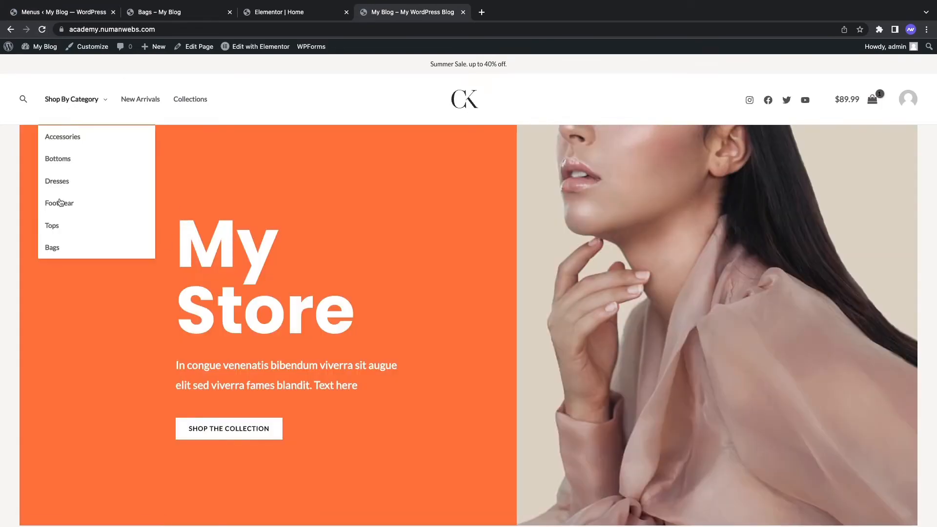
pyautogui.click(63, 245)
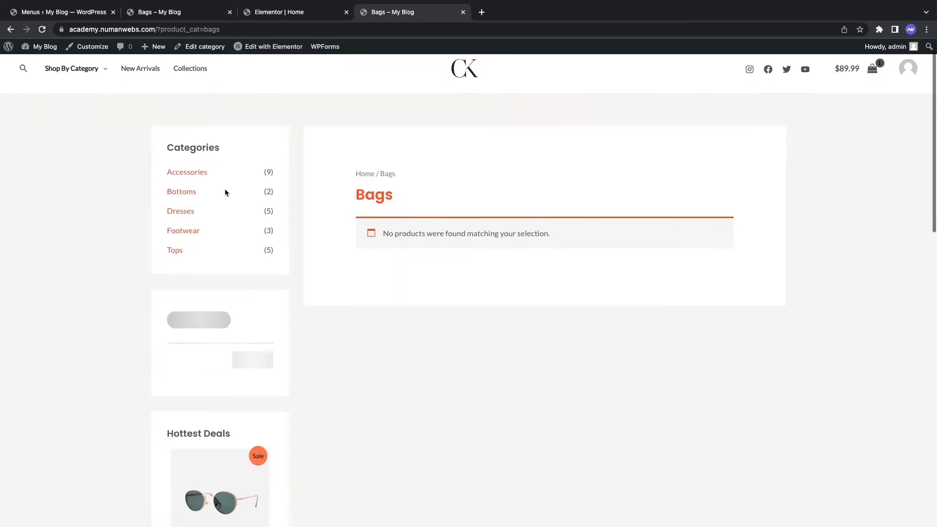
pyautogui.click(100, 17)
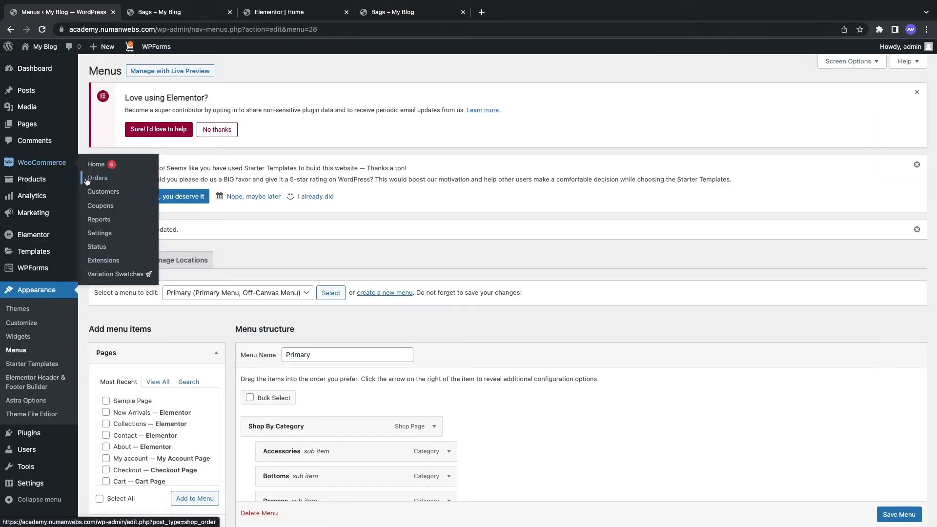
# Step: Add a new product titled 'Our New Bag' and move into its description
pyautogui.click(38, 180)
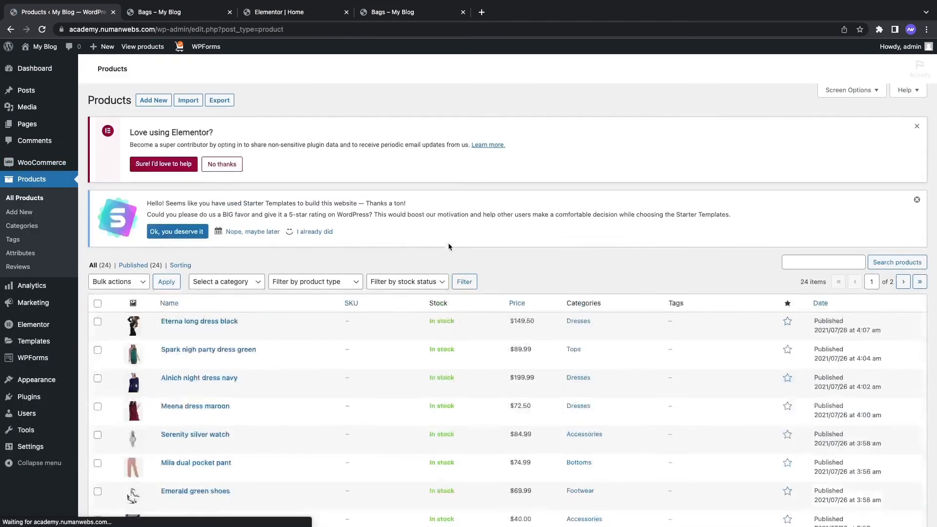
pyautogui.click(153, 120)
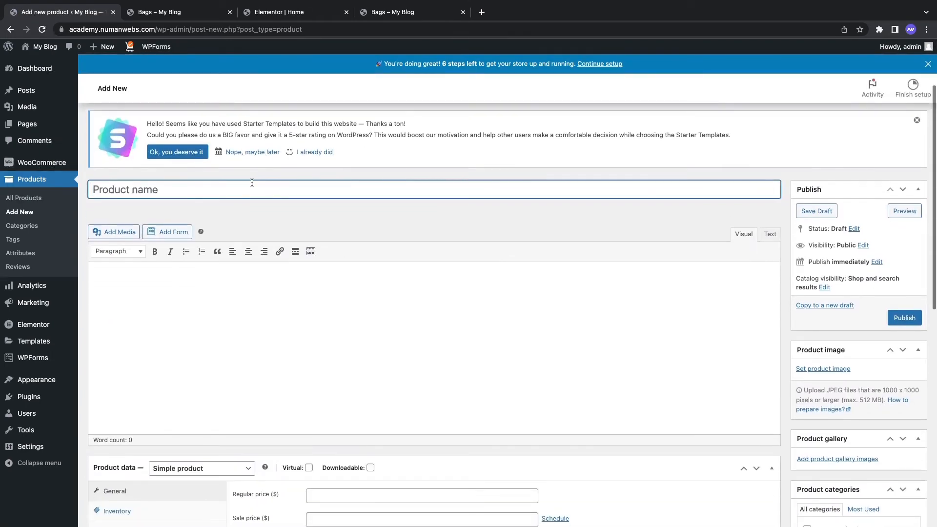
pyautogui.write('N')
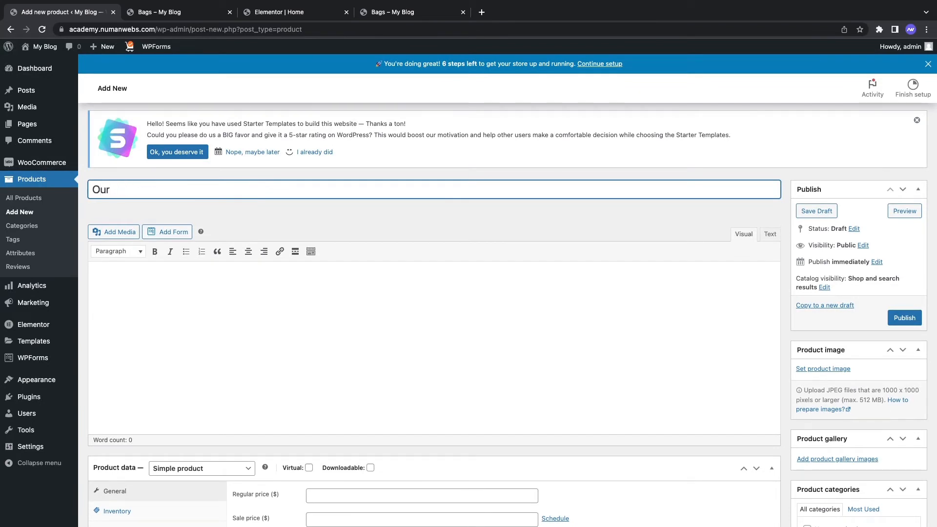
pyautogui.write('ur New Bag')
pyautogui.click(300, 316)
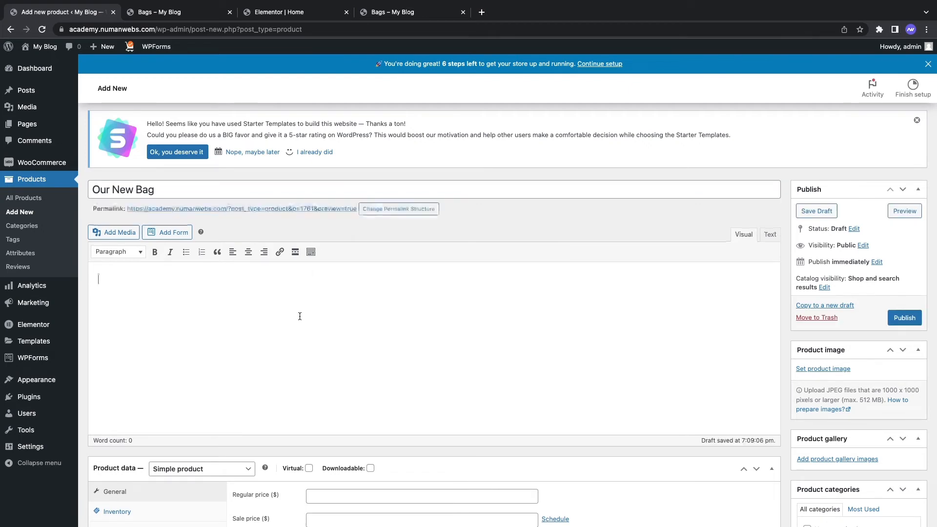
# Step: Search 'lorem ipsum' in a new tab and open lipsum.com
pyautogui.click(482, 12)
pyautogui.write('lorem')
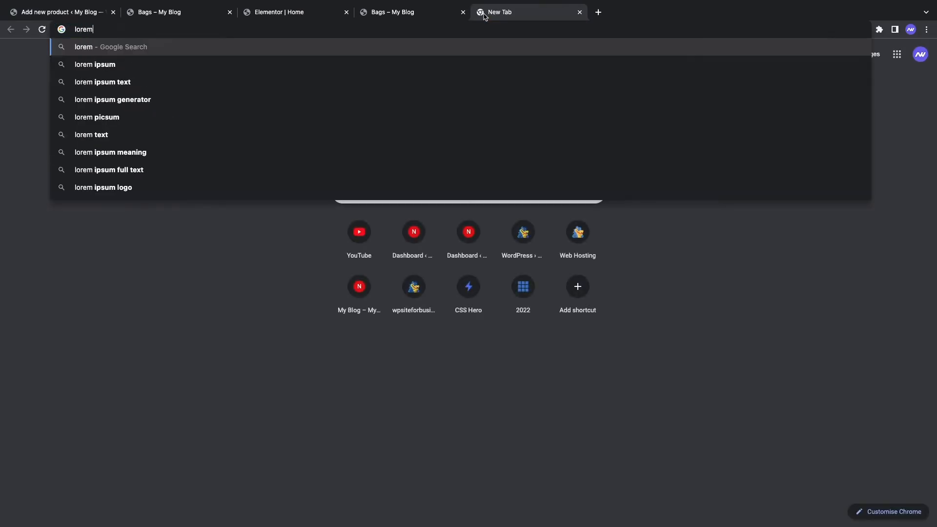
pyautogui.press('Down')
pyautogui.press('Return')
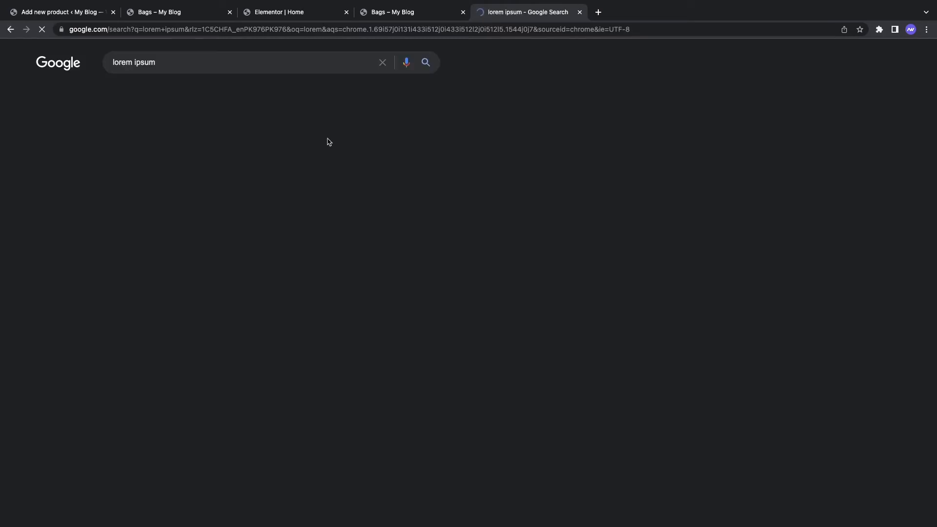
pyautogui.click(151, 147)
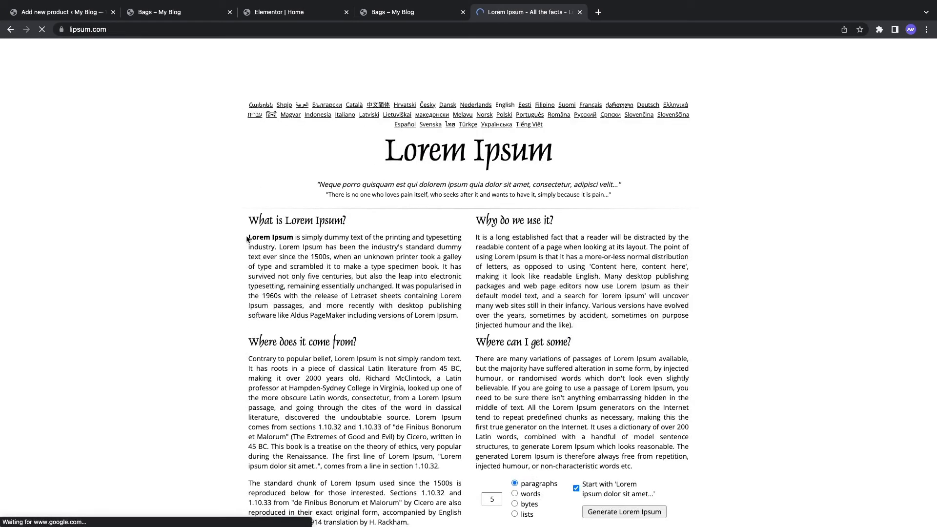
# Step: Paste the first Lorem Ipsum paragraph into the Our New Bag description
pyautogui.moveTo(250, 237); pyautogui.dragTo(460, 316)
pyautogui.hotkey('ctrl', 'c')
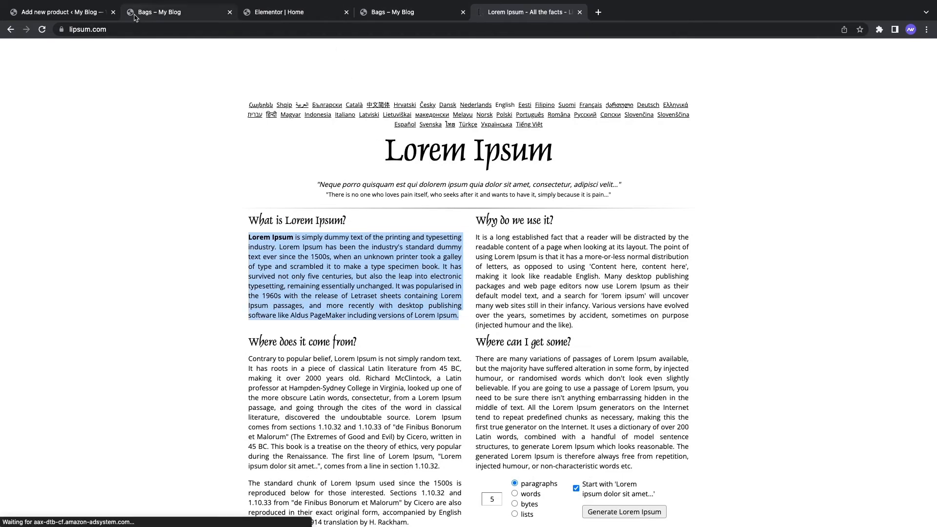
pyautogui.click(68, 12)
pyautogui.hotkey('ctrl', 'v')
pyautogui.scroll(-3, 378, 349)
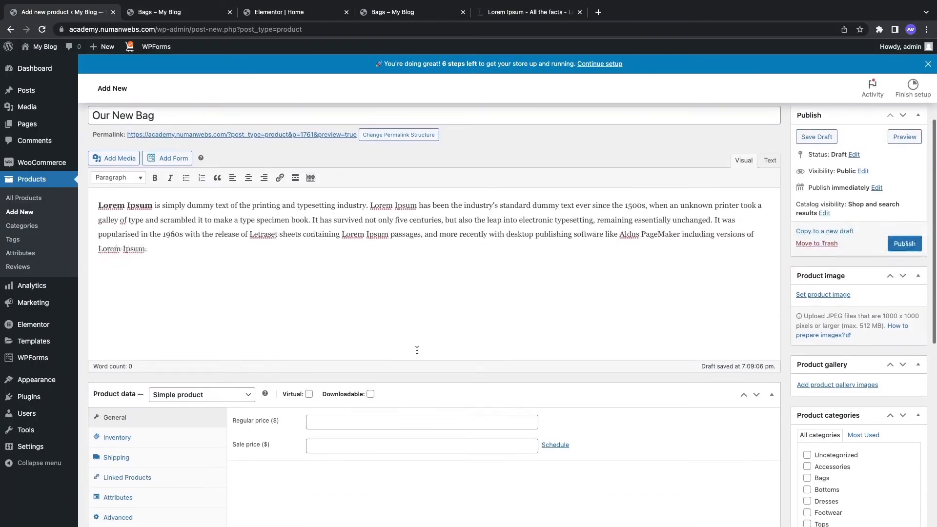
# Step: Add a second Lorem Ipsum paragraph to the description and paste it into the short description
pyautogui.hotkey('ctrl', 'v')
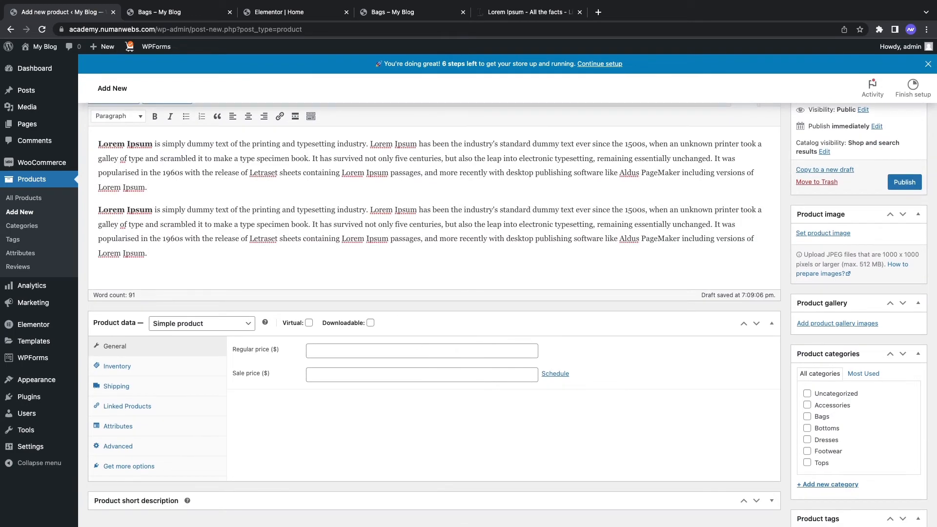
pyautogui.scroll(-5, 363, 292)
pyautogui.click(775, 265)
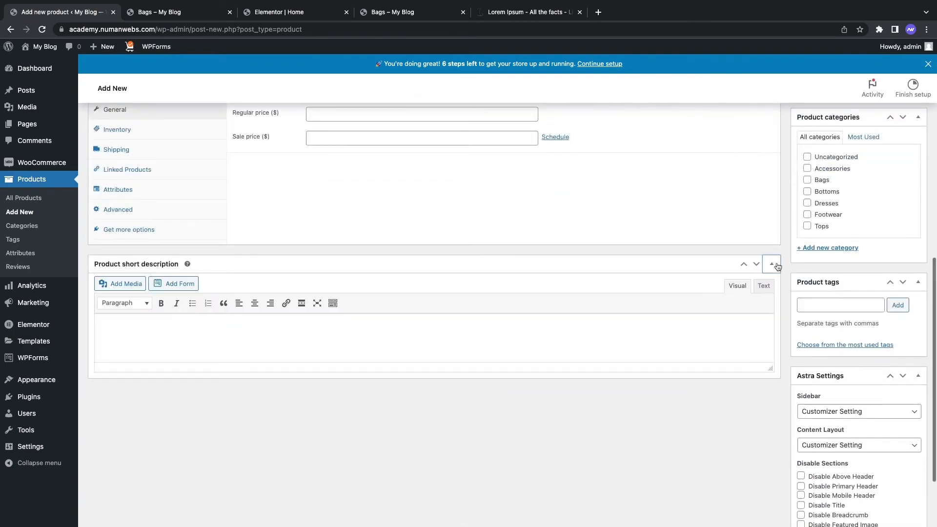
pyautogui.click(415, 324)
pyautogui.hotkey('ctrl', 'v')
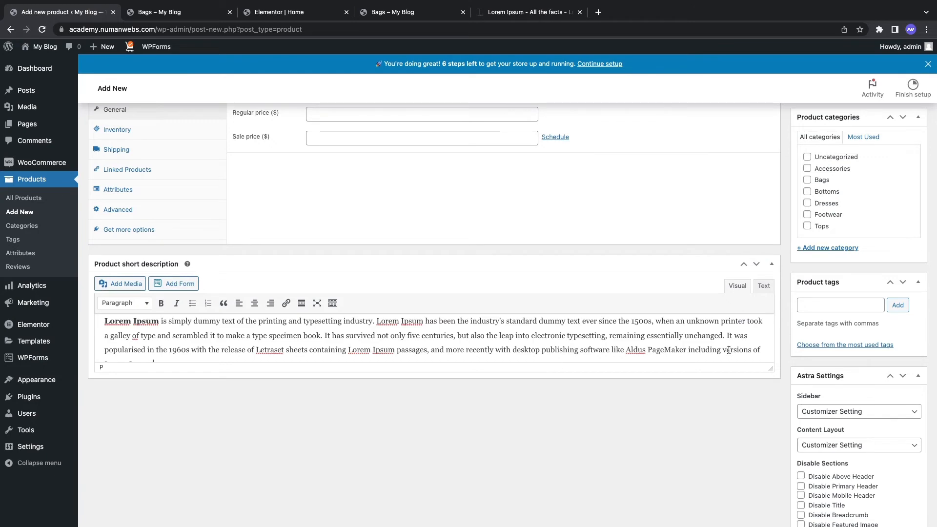
# Step: Trim the short description to its first two sentences, ending at 'book.'
pyautogui.scroll(-3, 780, 348)
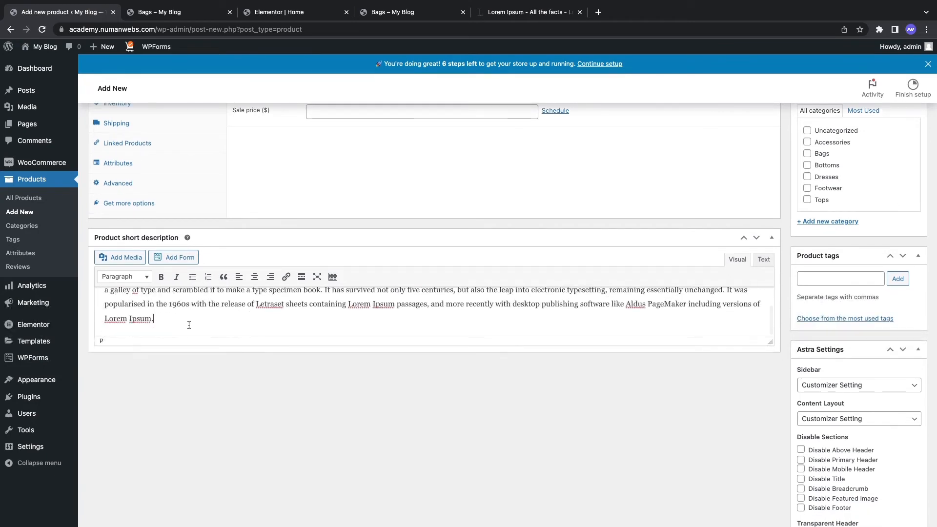
pyautogui.moveTo(178, 314); pyautogui.dragTo(322, 318)
pyautogui.press('BackSpace')
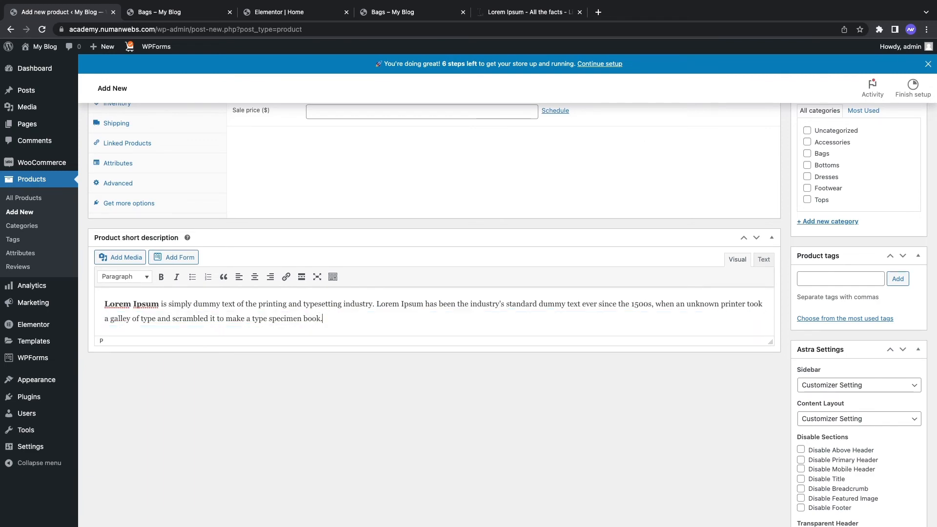
pyautogui.scroll(6, 429, 359)
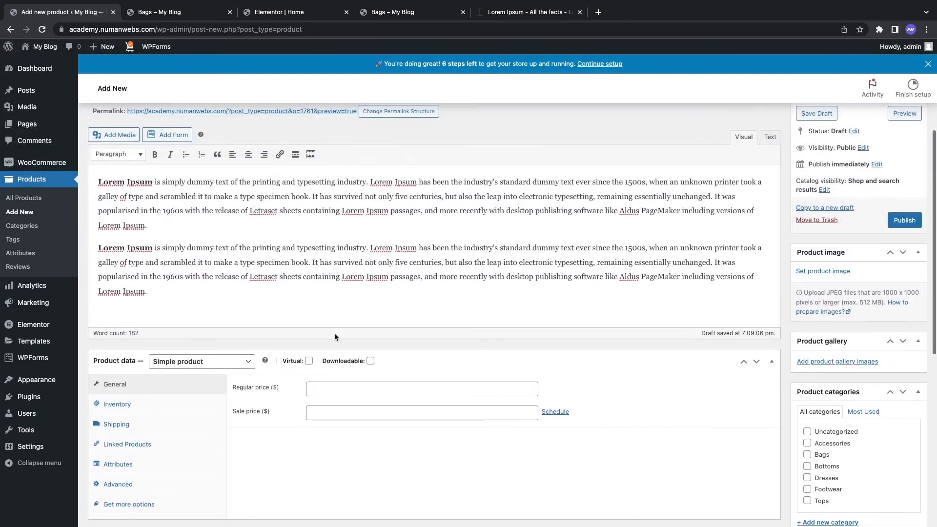
pyautogui.scroll(3, 335, 333)
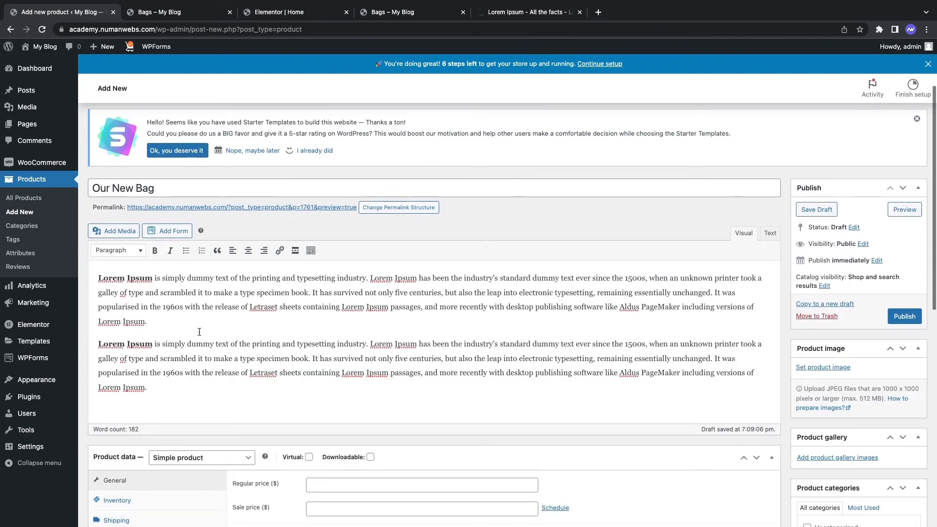
pyautogui.scroll(-7, 199, 332)
pyautogui.scroll(6, 326, 406)
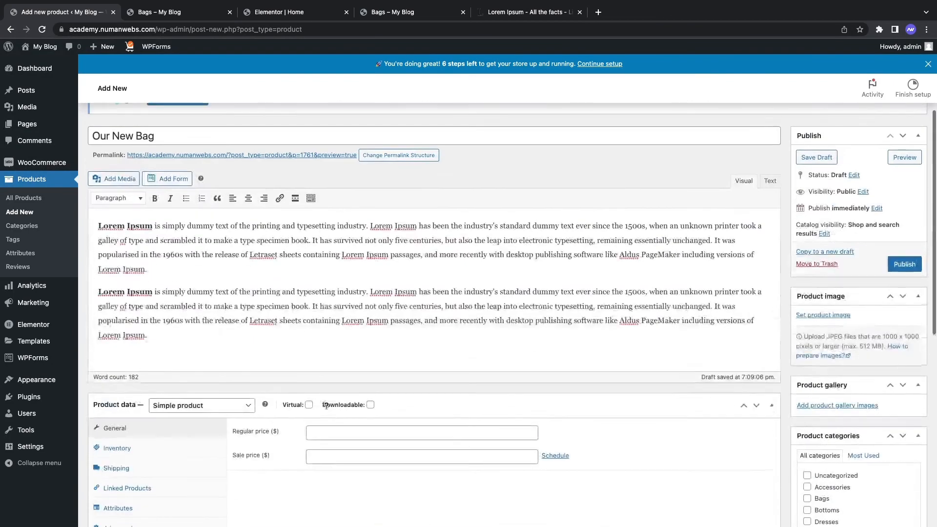
pyautogui.scroll(-2, 326, 405)
# Step: Enter 100 as the regular price and tick Bags under Product categories
pyautogui.click(373, 347)
pyautogui.write('1')
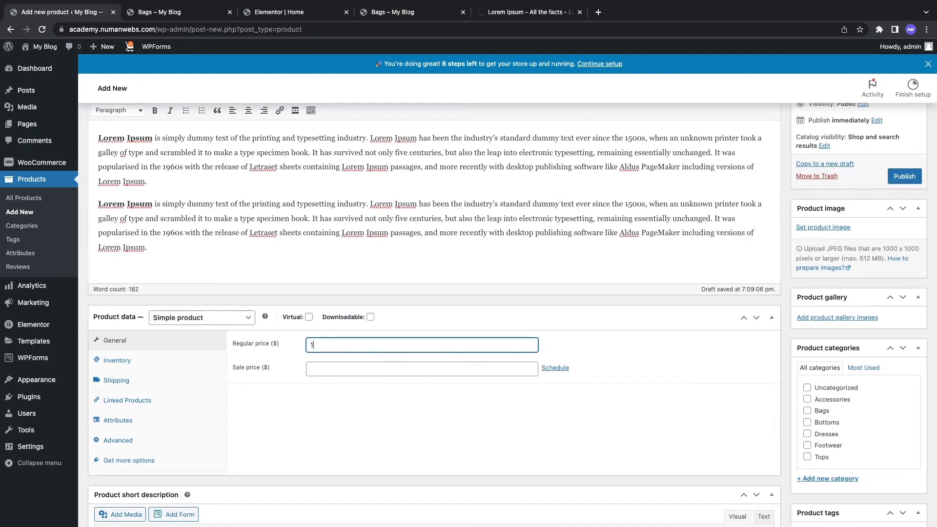
pyautogui.write('00')
pyautogui.scroll(-3, 632, 306)
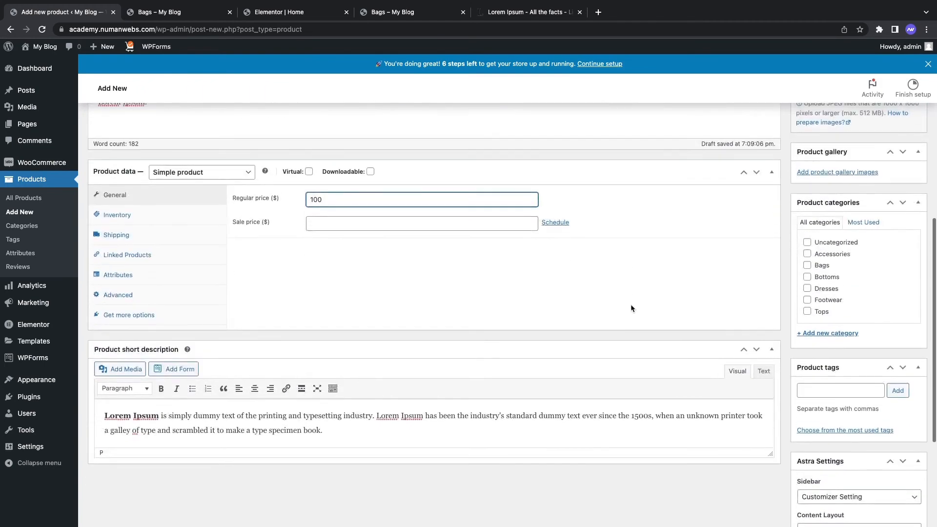
pyautogui.click(807, 266)
pyautogui.scroll(-2, 815, 283)
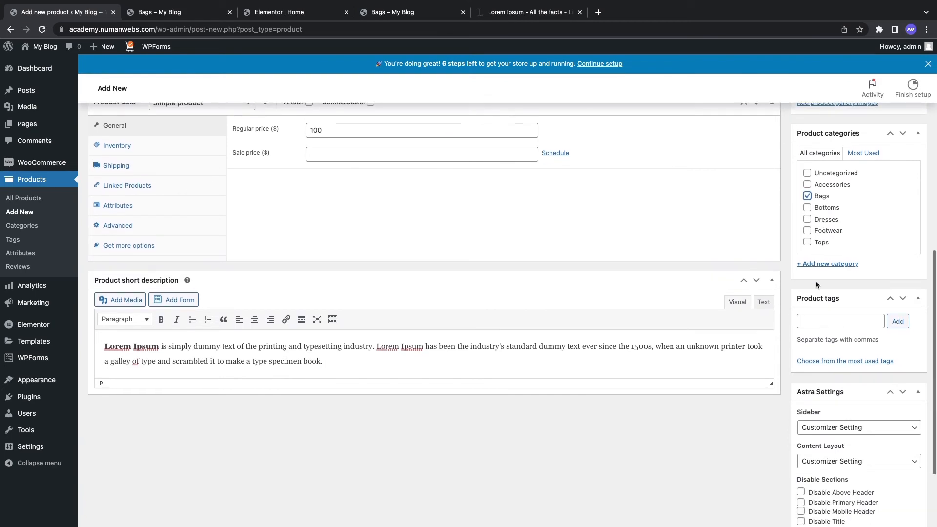
pyautogui.scroll(-2, 819, 287)
pyautogui.scroll(7, 830, 268)
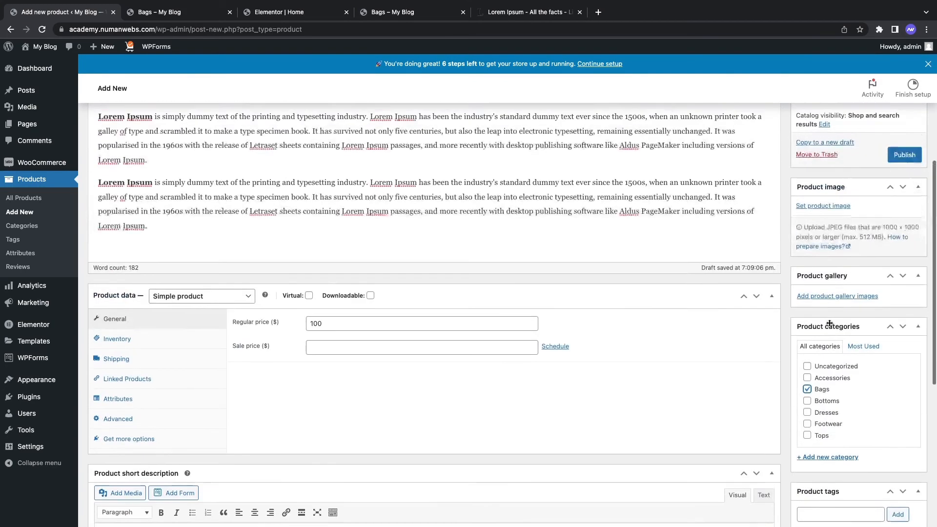
pyautogui.scroll(3, 829, 324)
# Step: Set the grey handbag photo from the media library as the product image, then publish
pyautogui.click(823, 287)
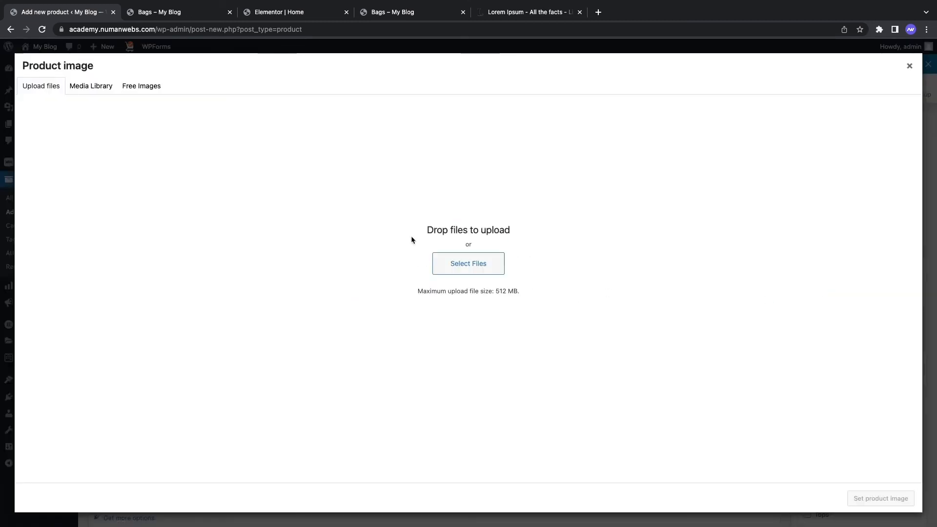
pyautogui.click(91, 86)
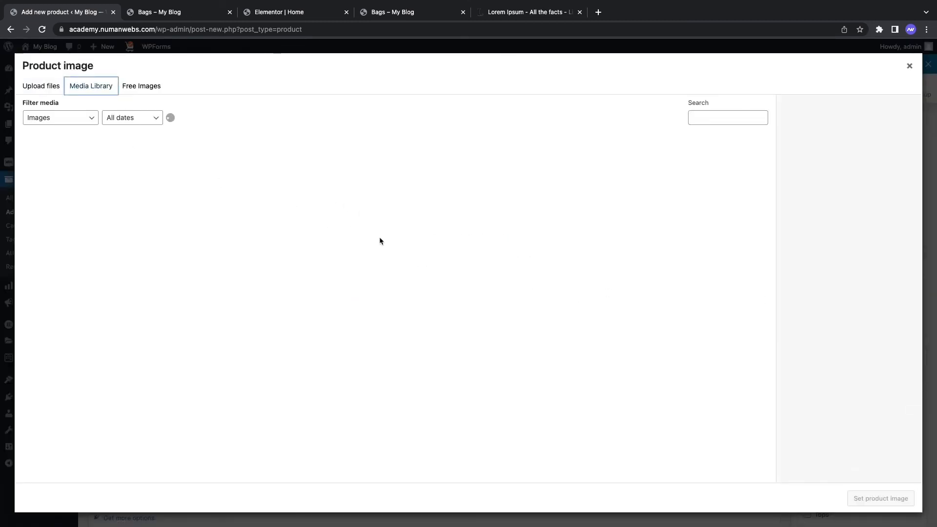
pyautogui.scroll(-1, 342, 323)
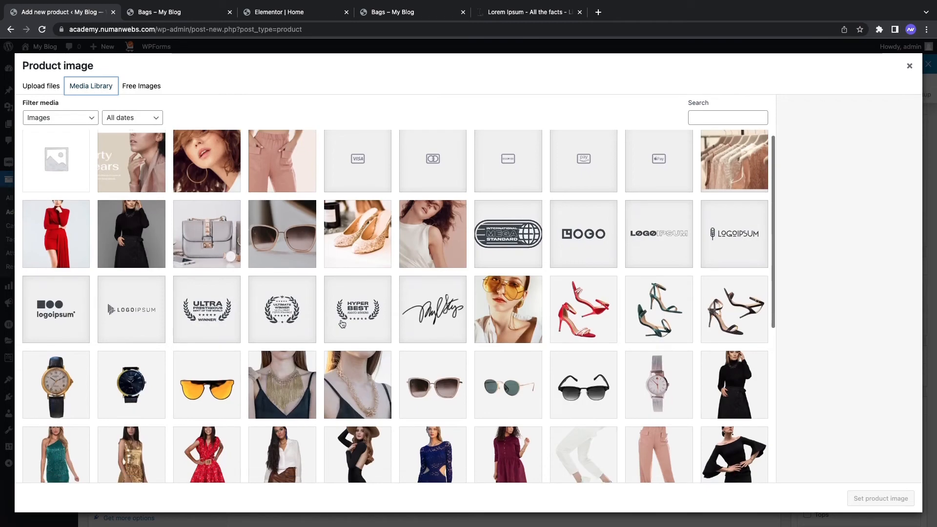
pyautogui.click(217, 263)
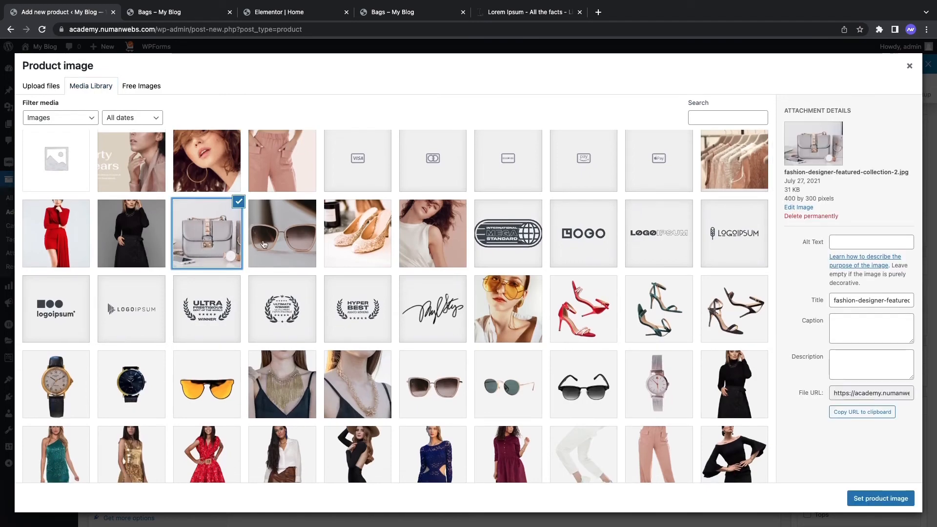
pyautogui.click(892, 495)
pyautogui.scroll(-1, 863, 341)
pyautogui.scroll(5, 863, 341)
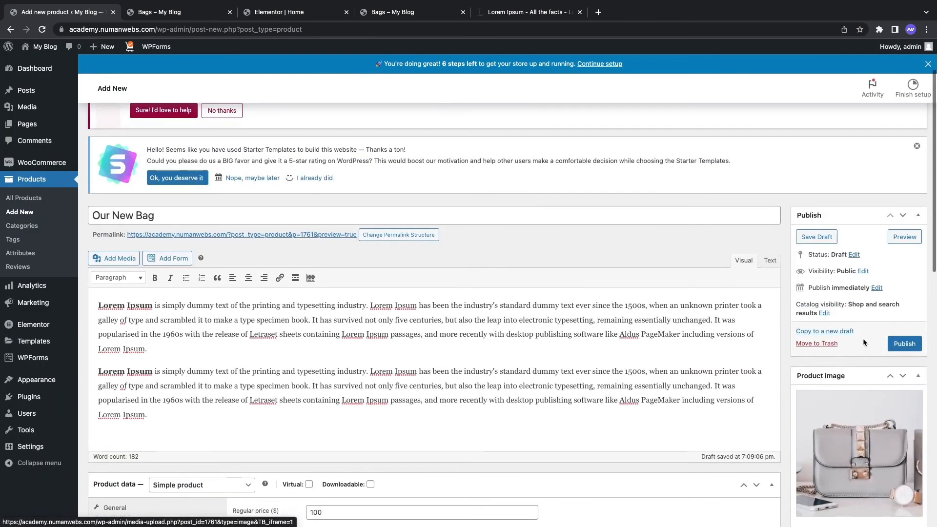
pyautogui.click(904, 344)
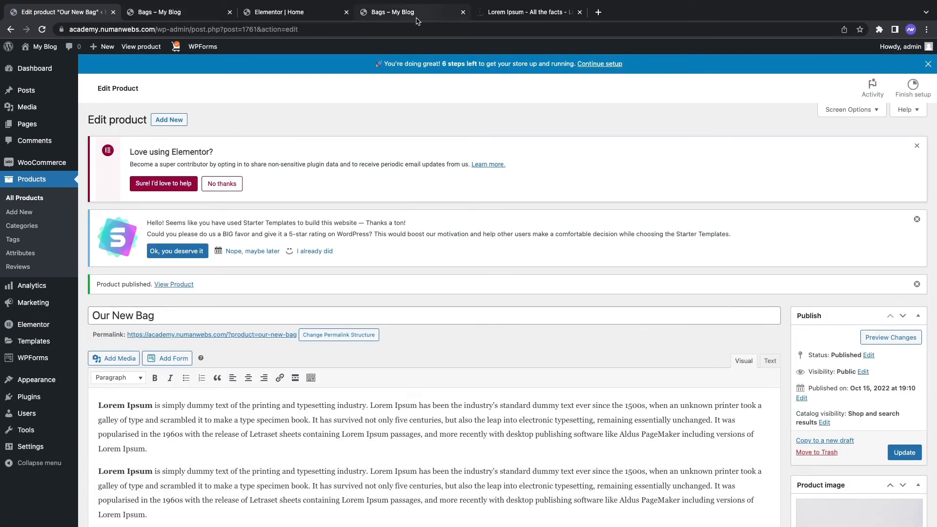
# Step: Reload the storefront Bags page, open Our New Bag, and follow its Bags category link
pyautogui.click(417, 19)
pyautogui.click(42, 29)
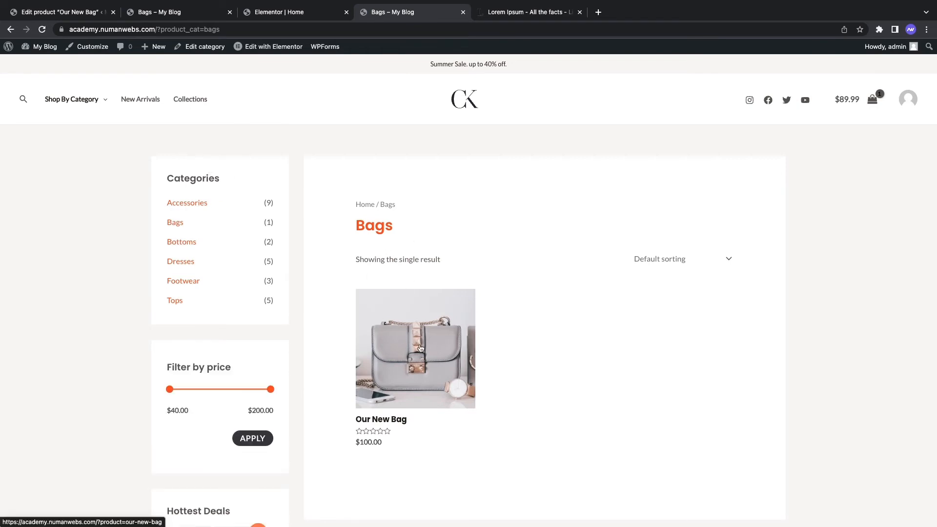
pyautogui.scroll(-1, 424, 308)
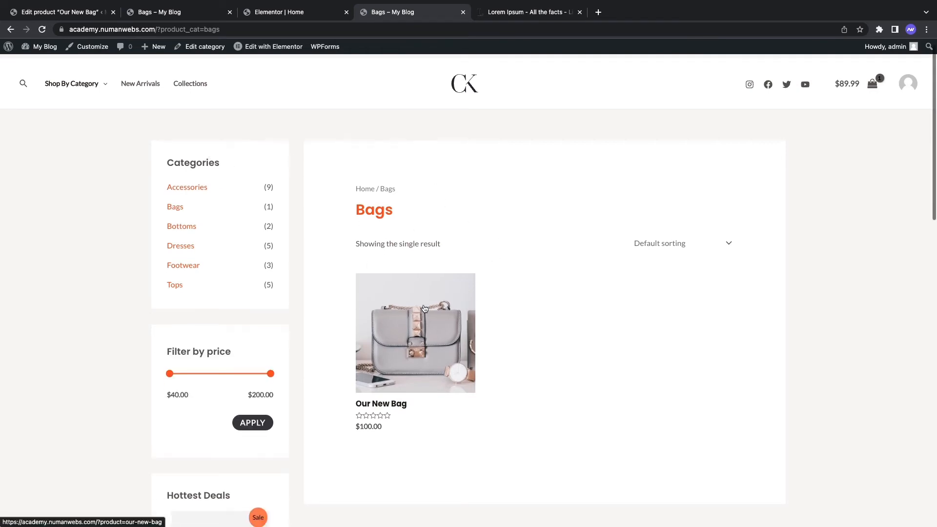
pyautogui.click(424, 308)
pyautogui.scroll(-1, 497, 249)
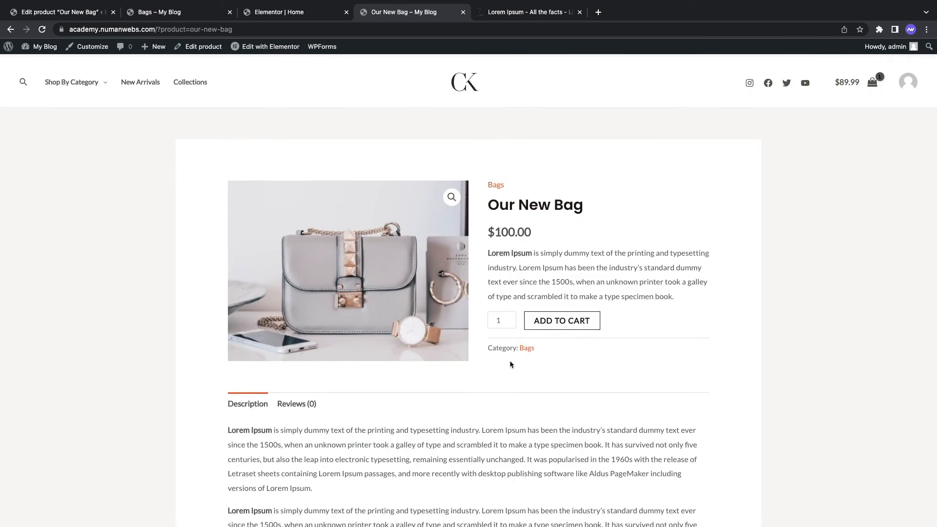
pyautogui.moveTo(487, 349); pyautogui.dragTo(561, 349)
pyautogui.click(545, 349)
pyautogui.click(527, 348)
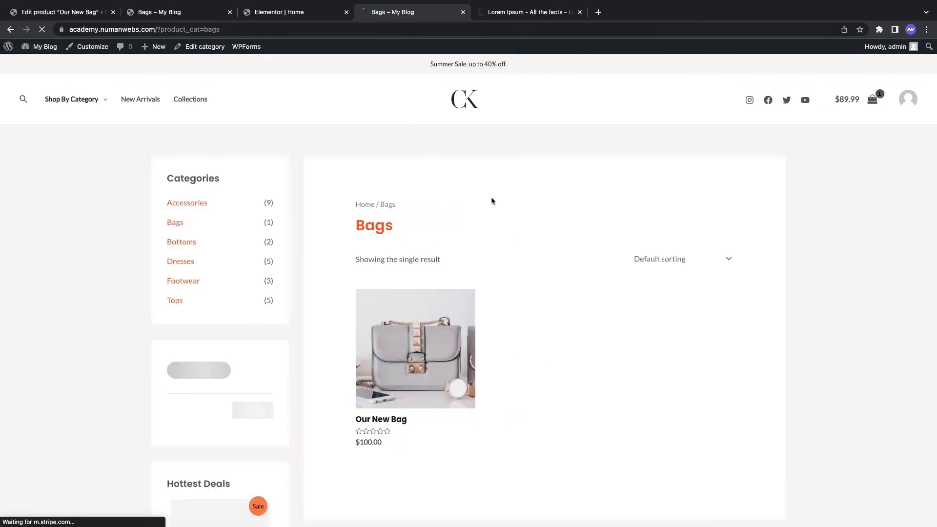
# Step: Back on the product page, check the description, short description and $100.00 price
pyautogui.click(11, 30)
pyautogui.scroll(-3, 217, 303)
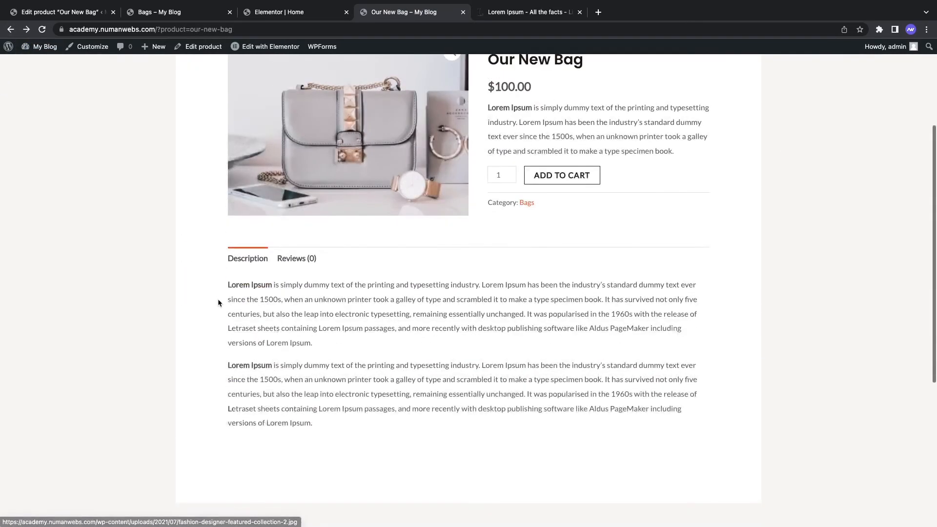
pyautogui.moveTo(225, 285); pyautogui.dragTo(415, 409)
pyautogui.click(416, 408)
pyautogui.scroll(1, 377, 389)
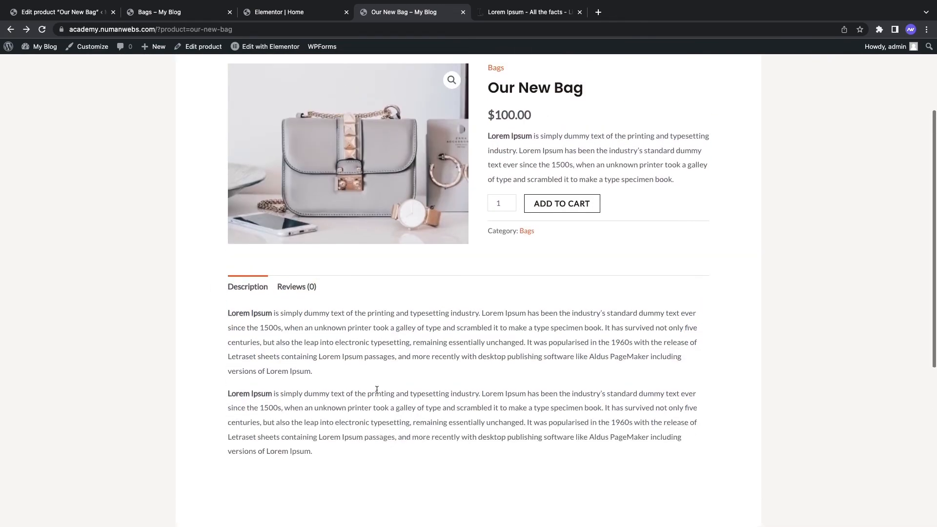
pyautogui.scroll(3, 328, 451)
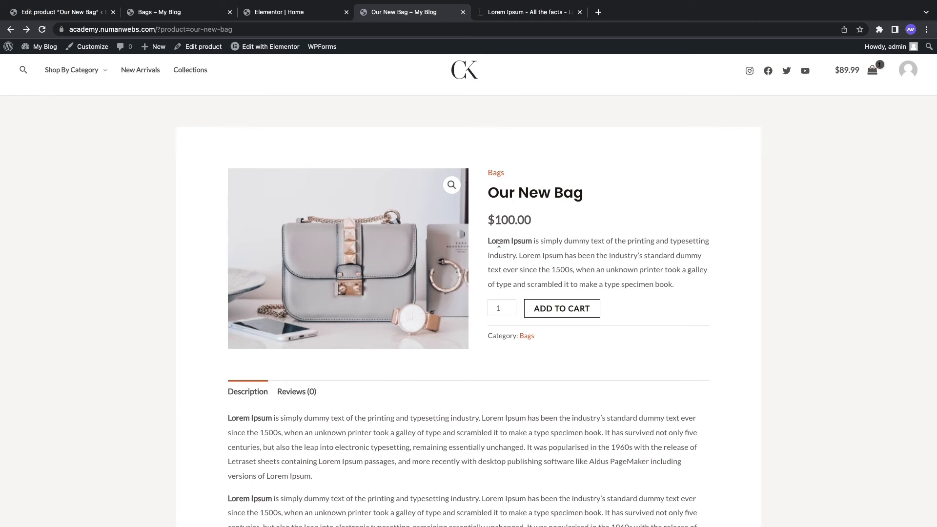
pyautogui.moveTo(490, 240); pyautogui.dragTo(642, 283)
pyautogui.click(642, 282)
pyautogui.moveTo(532, 221); pyautogui.dragTo(489, 221)
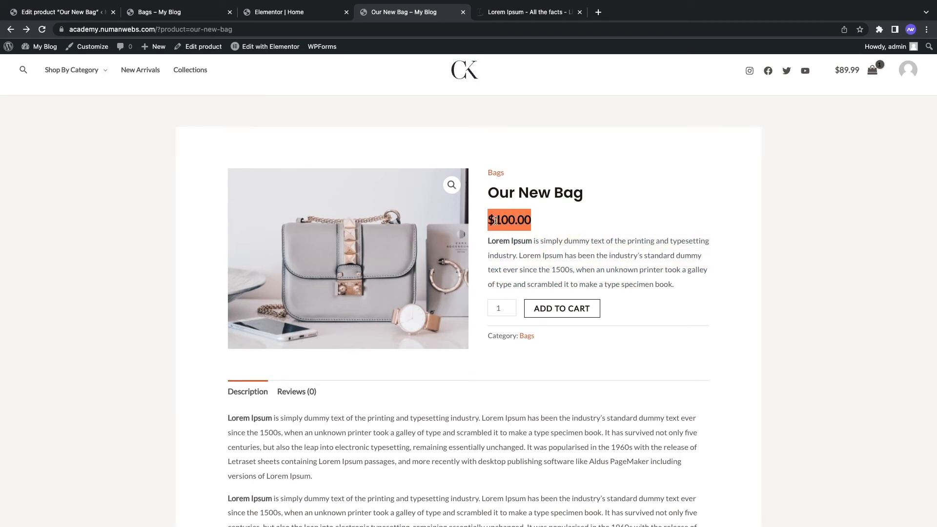
pyautogui.click(510, 220)
pyautogui.scroll(1, 580, 238)
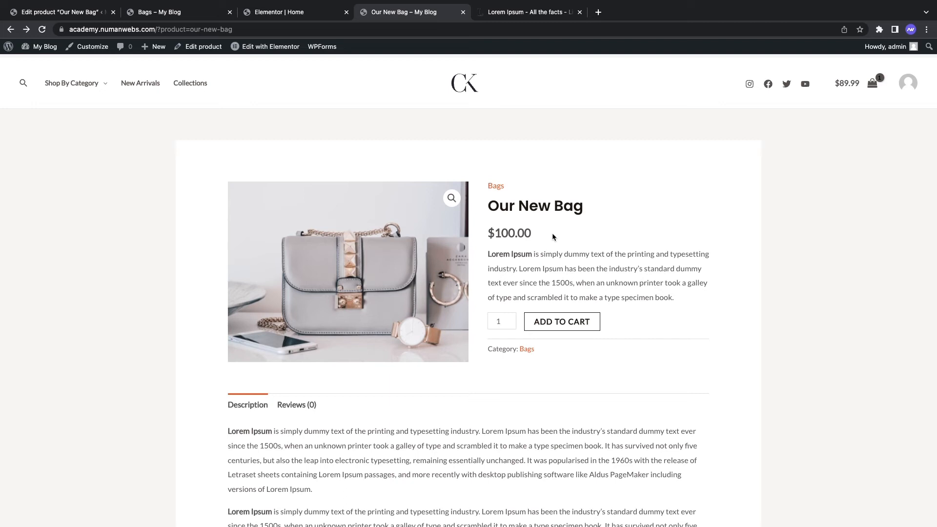
# Step: Add Our New Bag to the cart and proceed from the cart to checkout
pyautogui.click(559, 322)
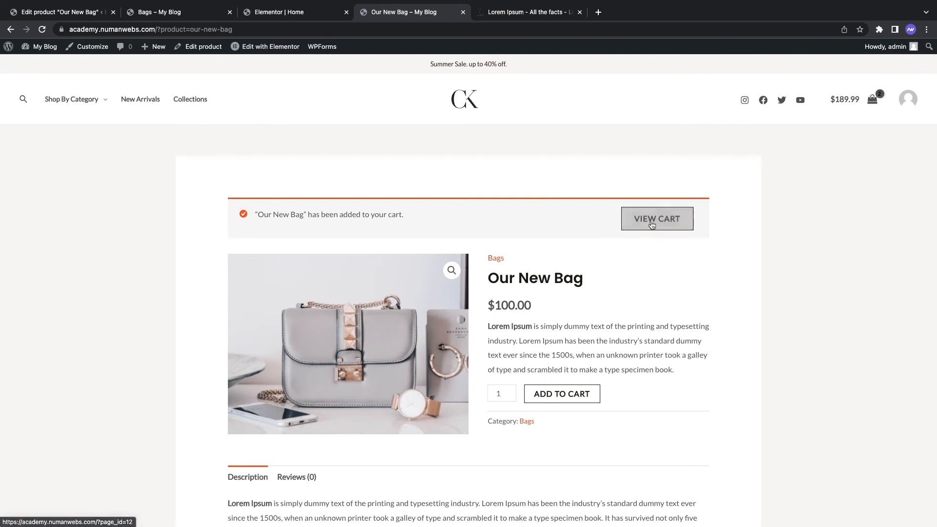
pyautogui.click(652, 224)
pyautogui.scroll(-3, 634, 239)
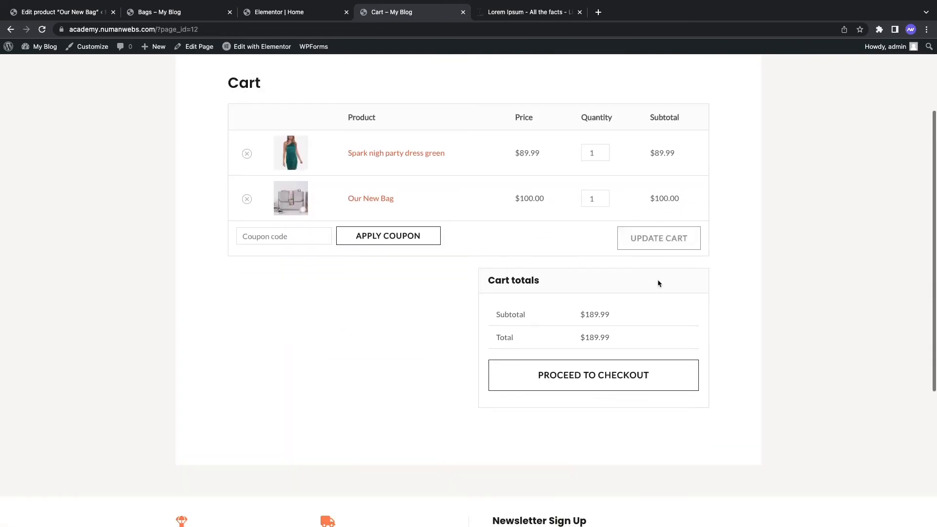
pyautogui.click(600, 367)
# Step: Review the checkout's no-payment-methods notice, then return to the product editor
pyautogui.scroll(-5, 470, 292)
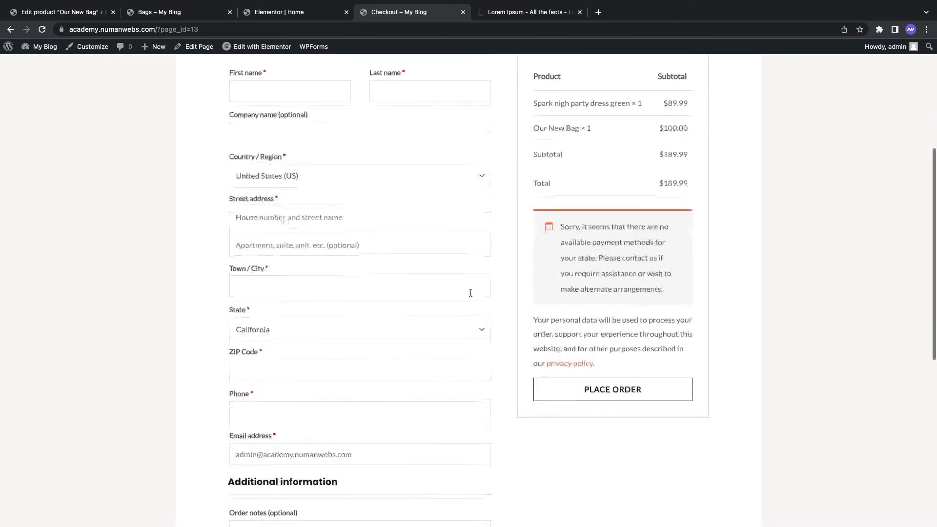
pyautogui.moveTo(560, 225); pyautogui.dragTo(602, 225)
pyautogui.click(610, 226)
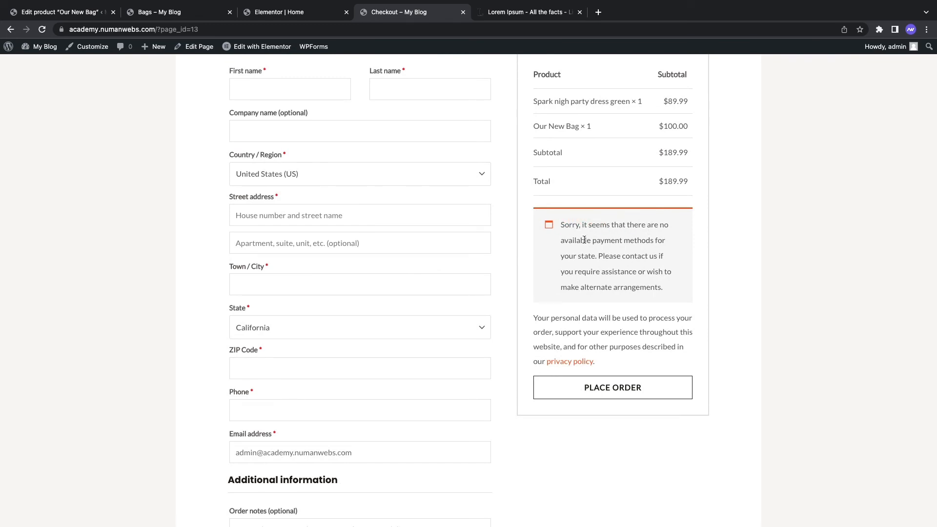
pyautogui.scroll(1, 467, 302)
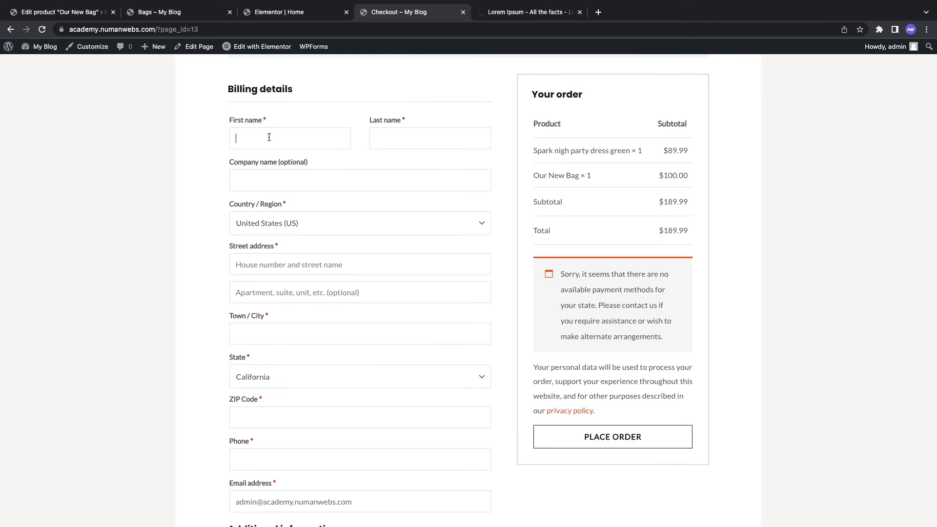
pyautogui.scroll(-1, 322, 193)
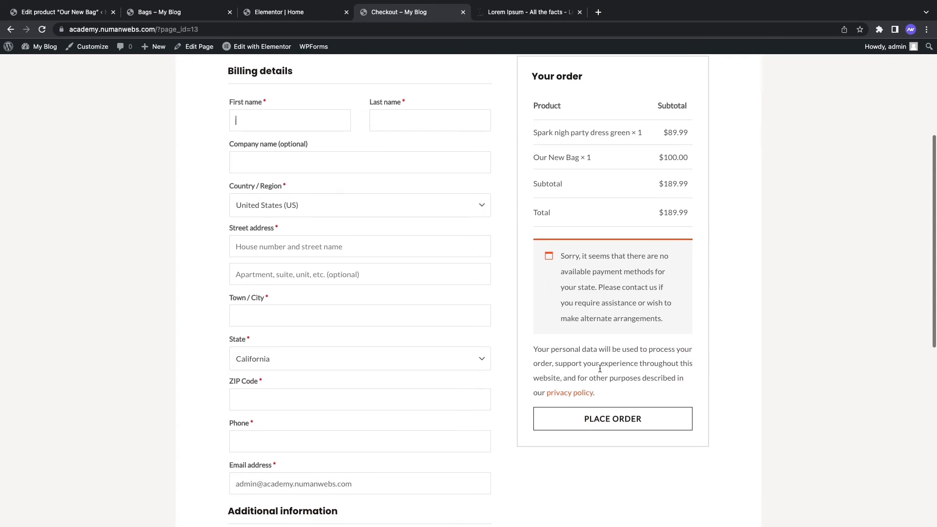
pyautogui.scroll(2, 612, 406)
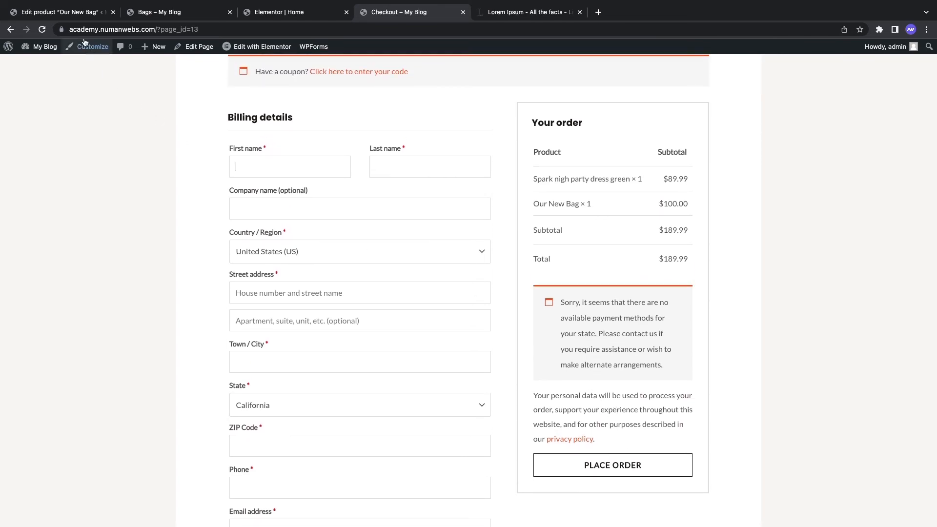
pyautogui.click(69, 15)
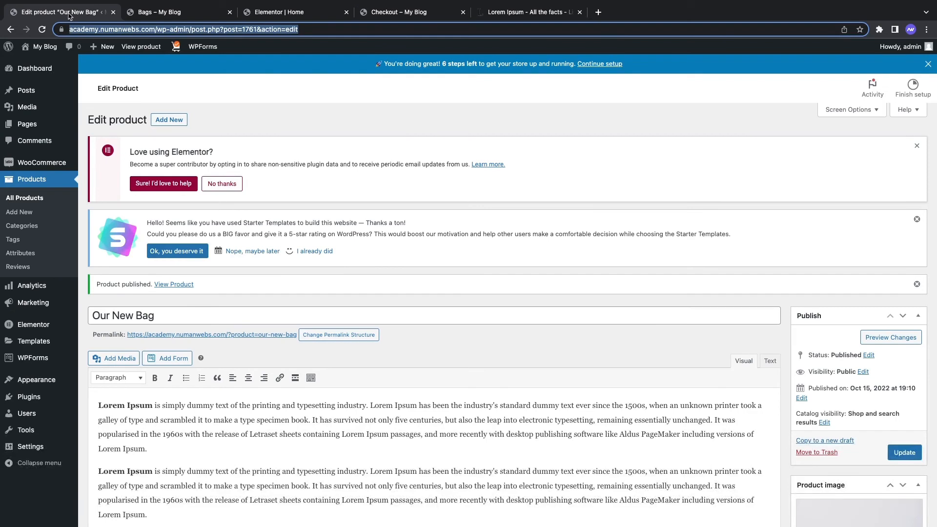
# Step: Open WooCommerce Settings > Payments and review the disabled methods such as Stripe and Cash on delivery
pyautogui.moveTo(46, 163)
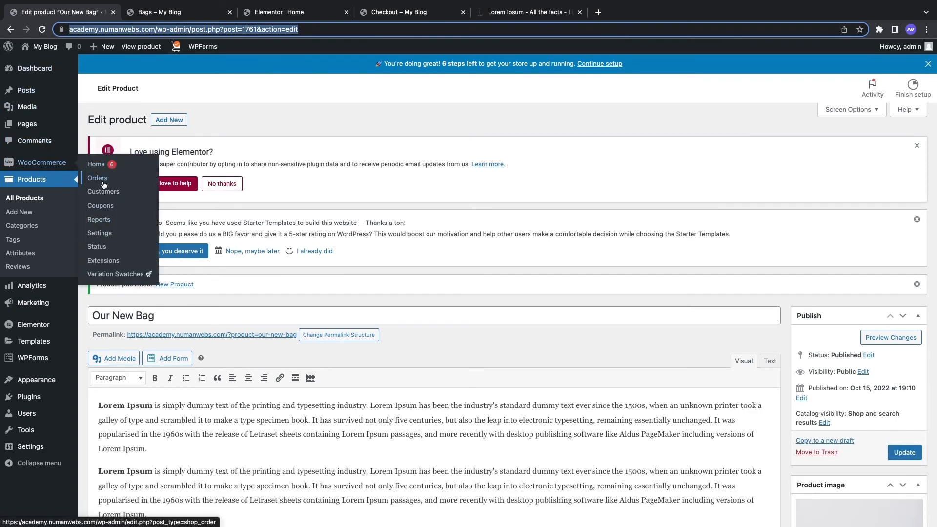
pyautogui.click(104, 234)
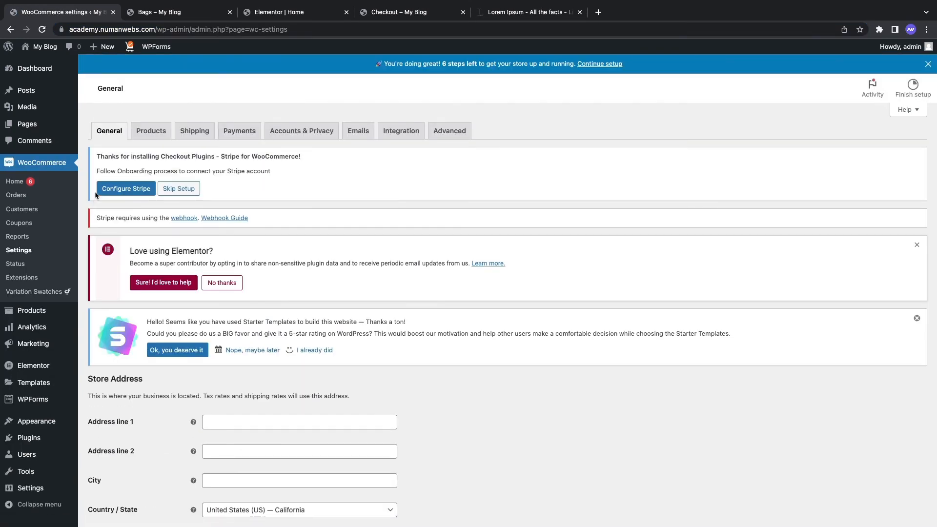
pyautogui.click(245, 131)
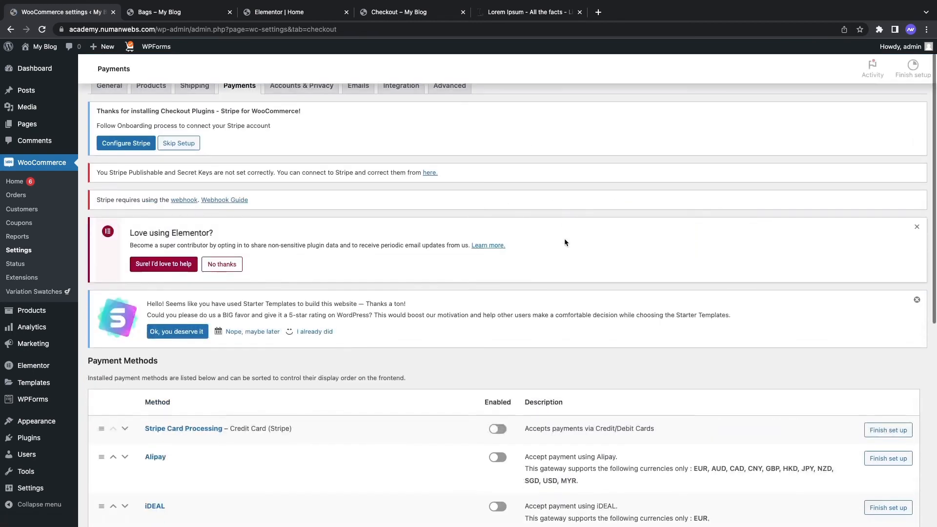
pyautogui.scroll(-5, 564, 238)
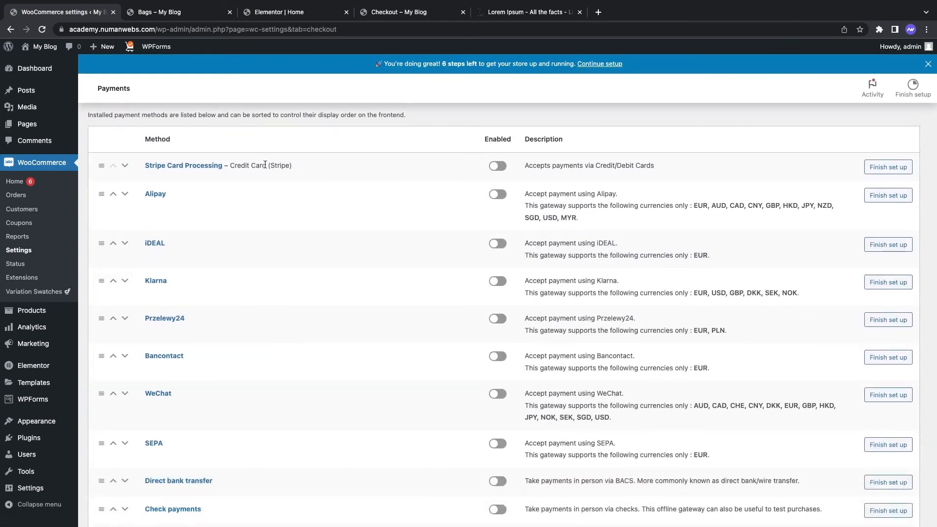
pyautogui.scroll(-2, 298, 235)
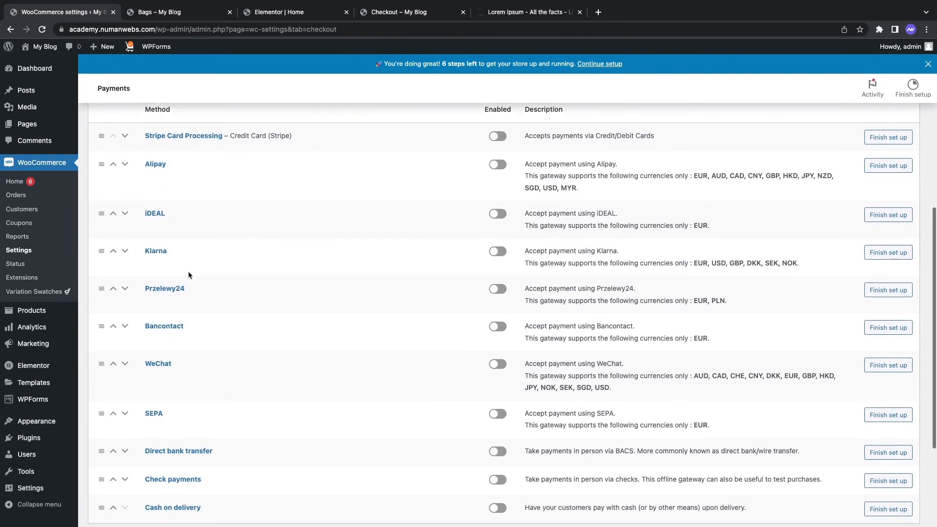
pyautogui.scroll(3, 186, 276)
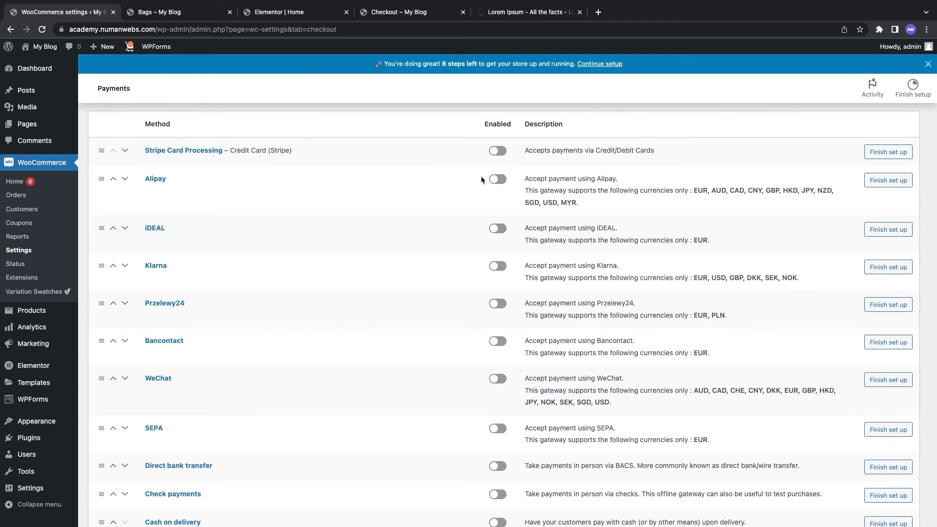
pyautogui.scroll(-2, 452, 228)
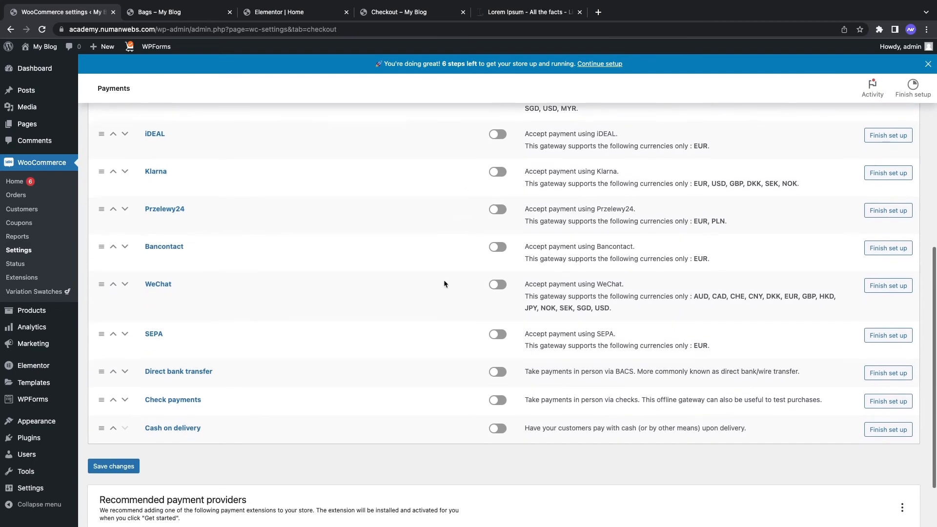
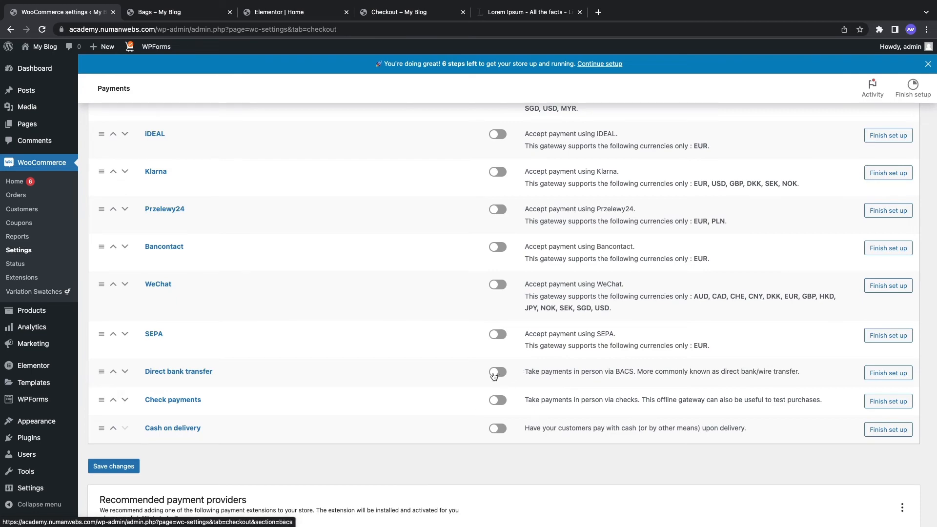
# Step: Enable Direct bank transfer in WooCommerce Payments and open its Finish set up page
pyautogui.click(497, 372)
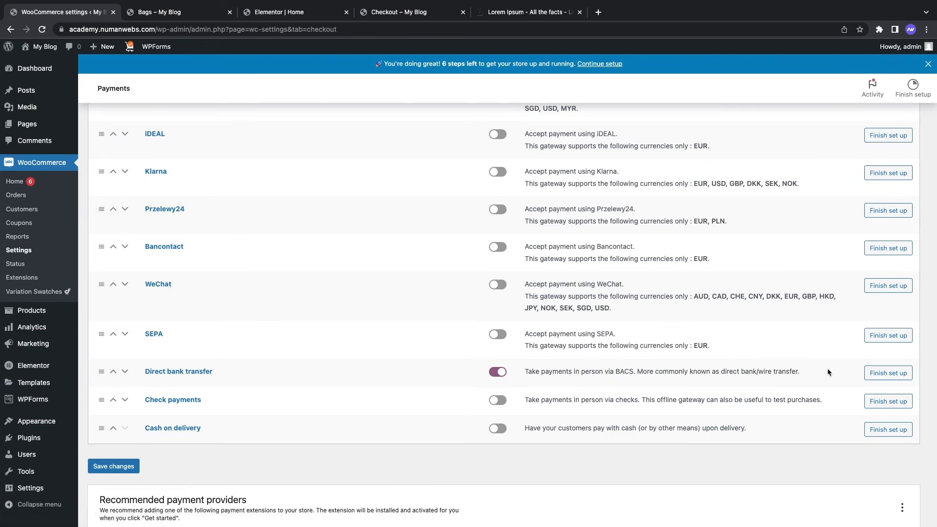
pyautogui.click(888, 373)
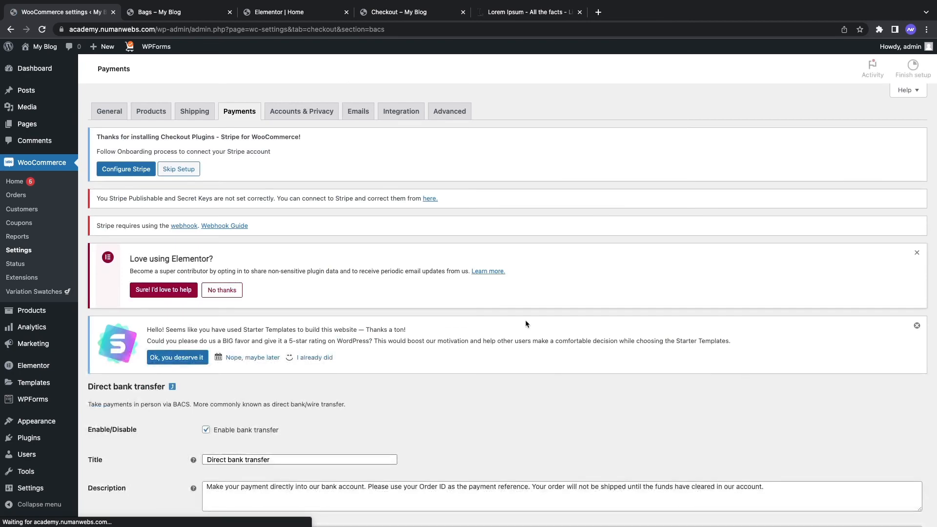
# Step: Look over the Direct bank transfer payment description text
pyautogui.scroll(-4, 526, 324)
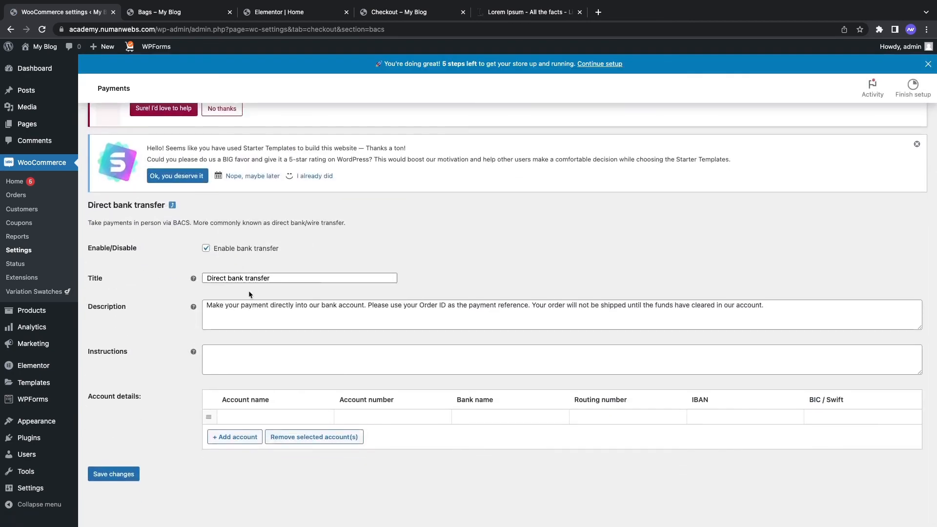
pyautogui.click(252, 307)
pyautogui.moveTo(204, 308); pyautogui.dragTo(399, 307)
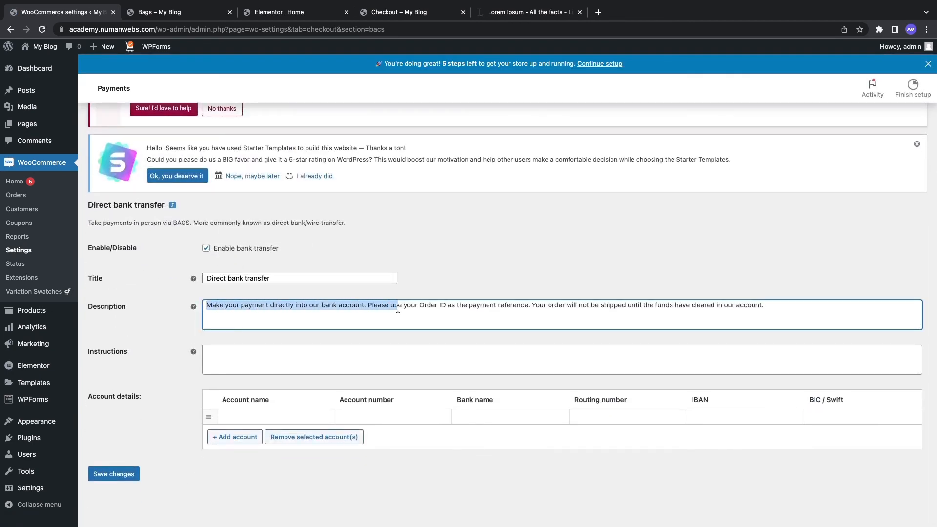
pyautogui.click(429, 312)
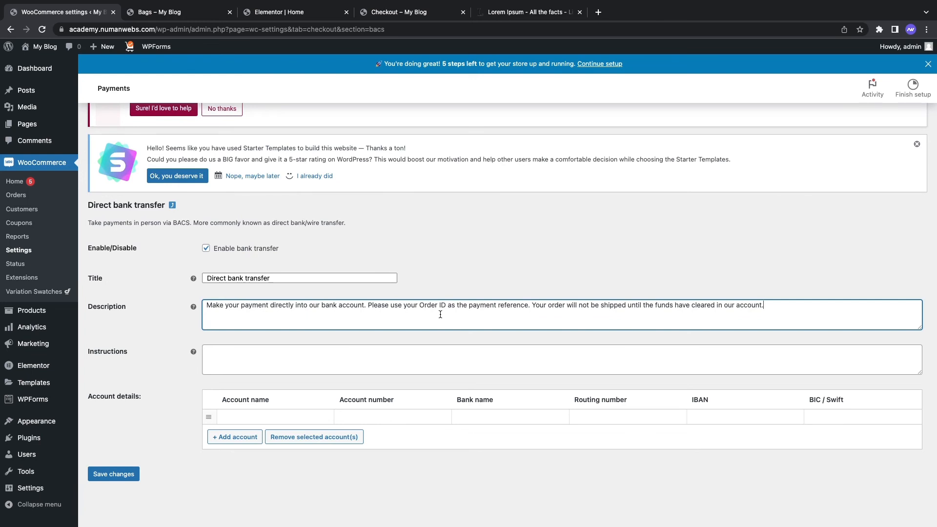
pyautogui.moveTo(438, 305); pyautogui.dragTo(474, 311)
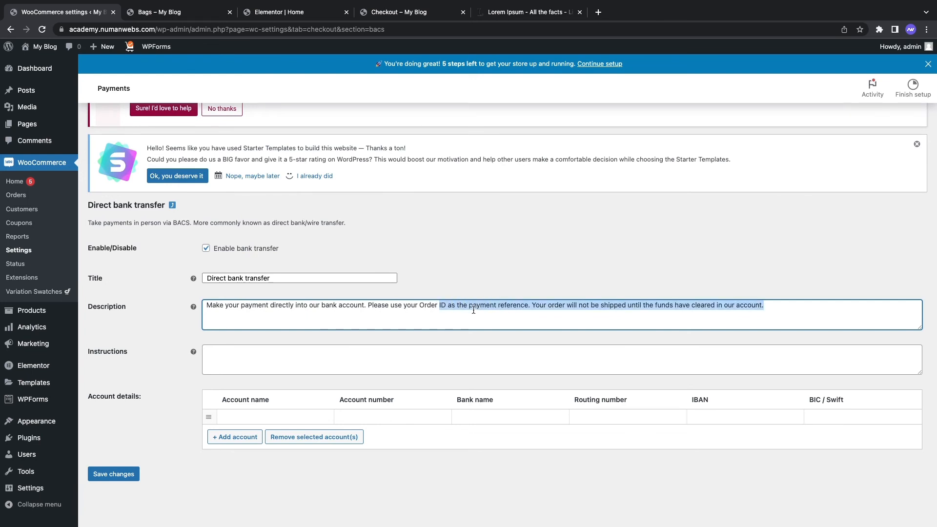
pyautogui.click(475, 310)
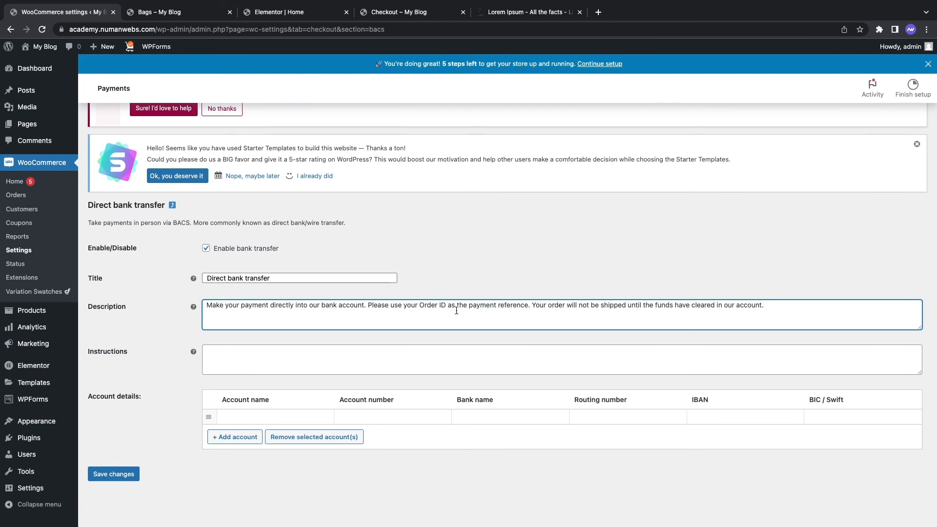
# Step: Enter the demo account name, number and bank, then copy the number into Routing number
pyautogui.click(296, 417)
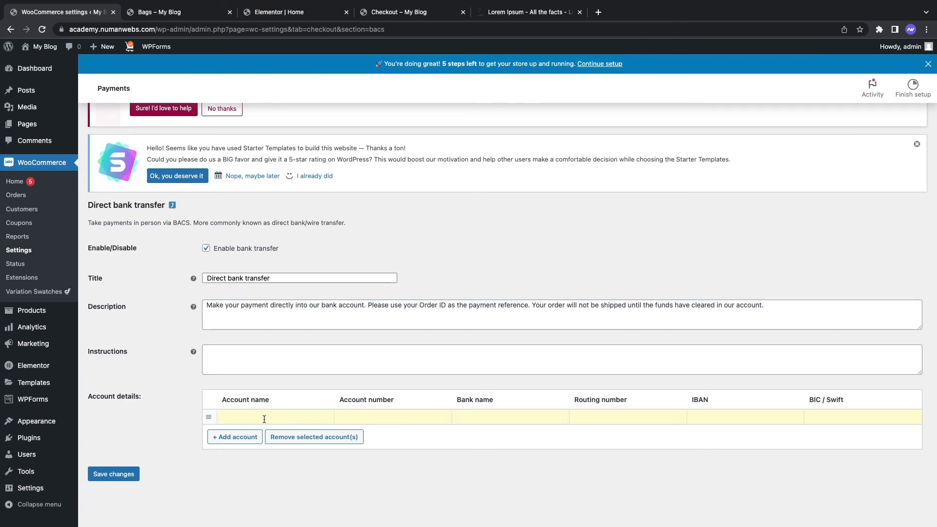
pyautogui.write('Demo Name')
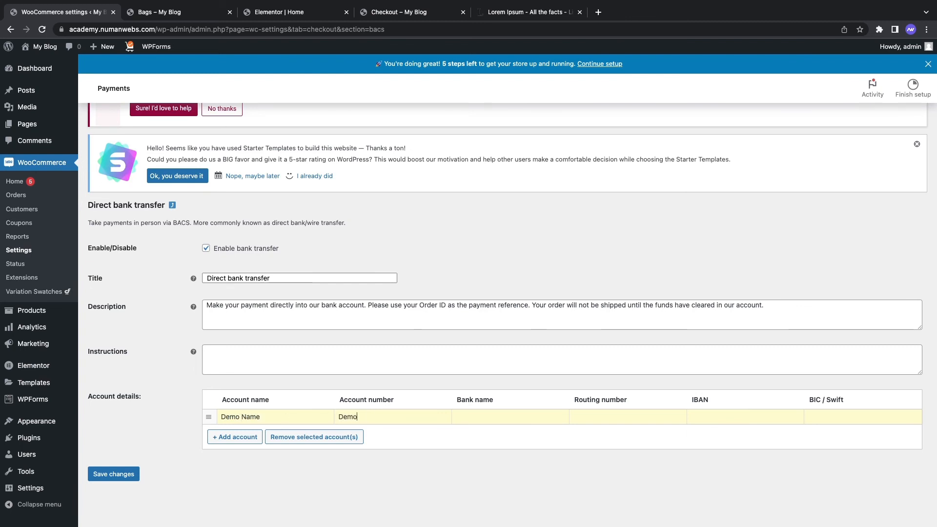
pyautogui.write('Demo Number 1234')
pyautogui.write('5')
pyautogui.write('Demo BNa')
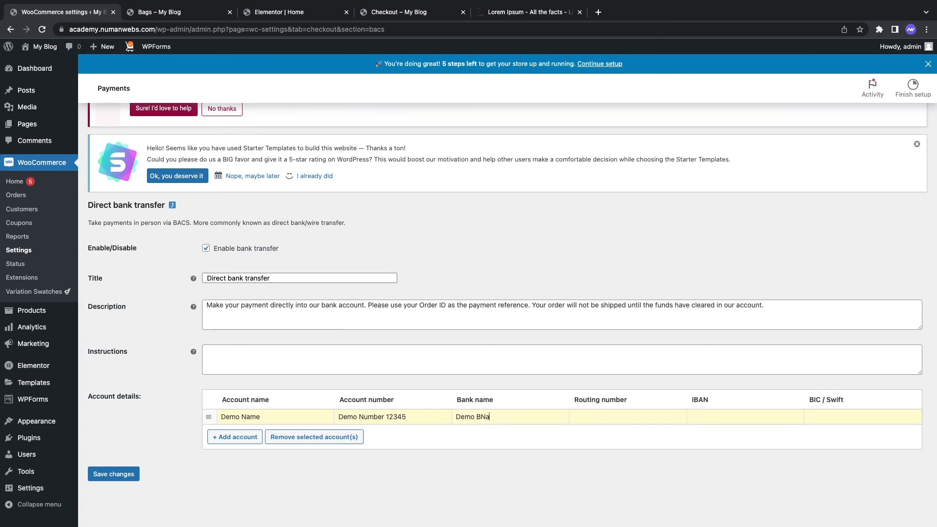
pyautogui.write('ank')
pyautogui.write('Demo')
pyautogui.tripleClick(403, 418)
pyautogui.hotkey('ctrl', 'c')
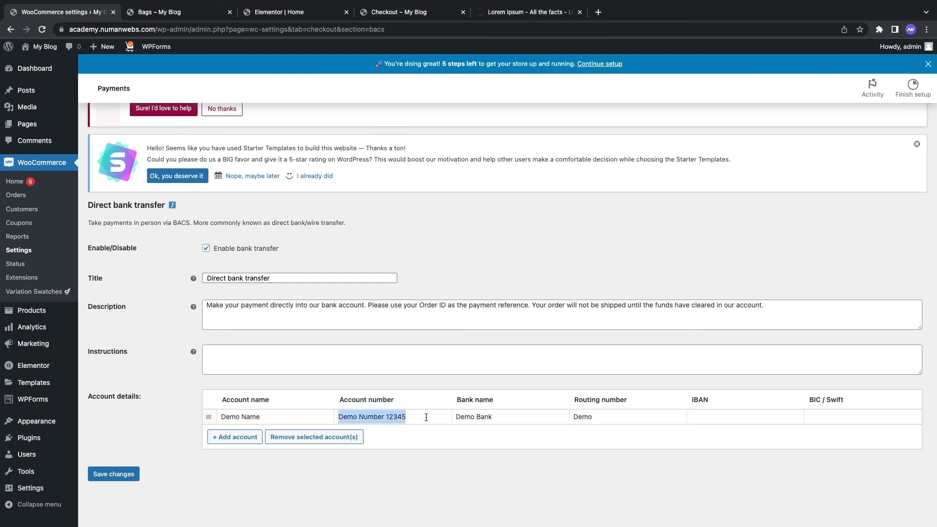
pyautogui.tripleClick(598, 418)
pyautogui.hotkey('ctrl', 'v')
# Step: Paste the number into IBAN and BIC / Swift, trim the BIC value, and save
pyautogui.click(720, 418)
pyautogui.hotkey('ctrl', 'v')
pyautogui.click(835, 413)
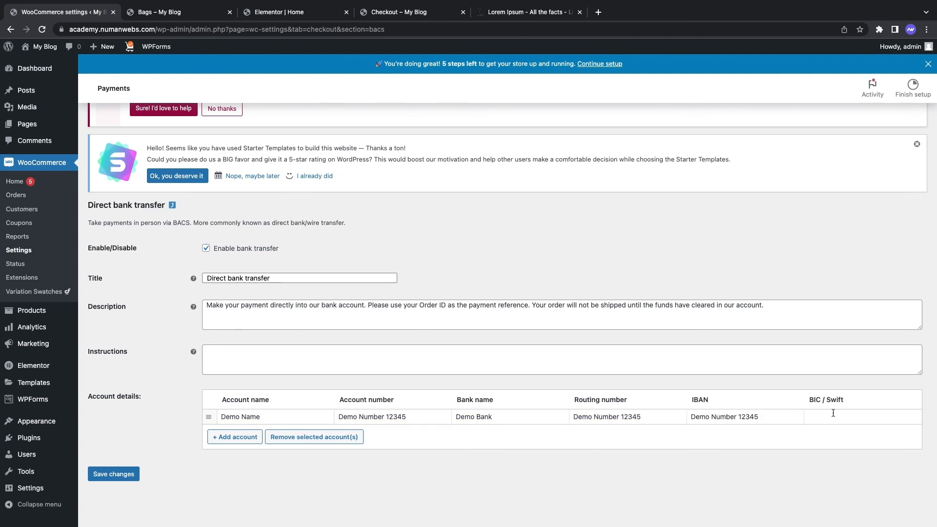
pyautogui.hotkey('ctrl', 'v')
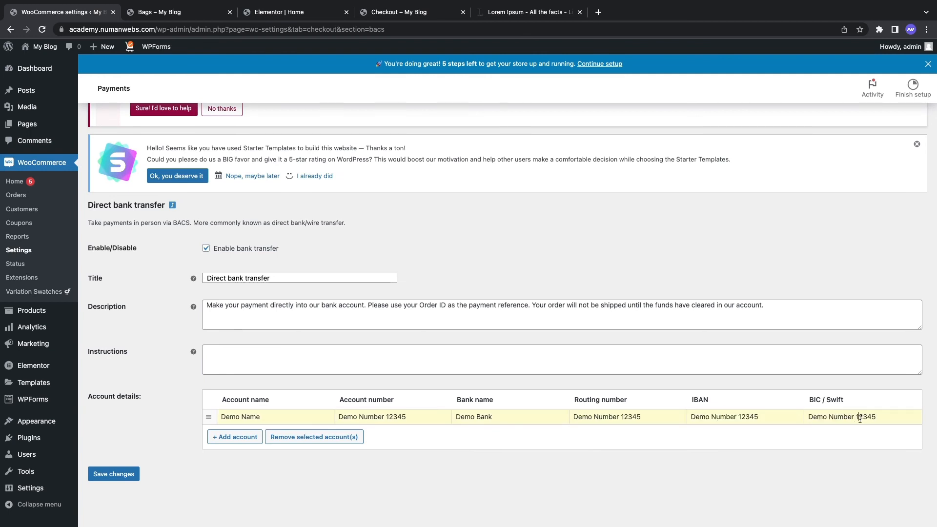
pyautogui.moveTo(858, 418); pyautogui.dragTo(807, 418)
pyautogui.press('BackSpace')
pyautogui.click(122, 473)
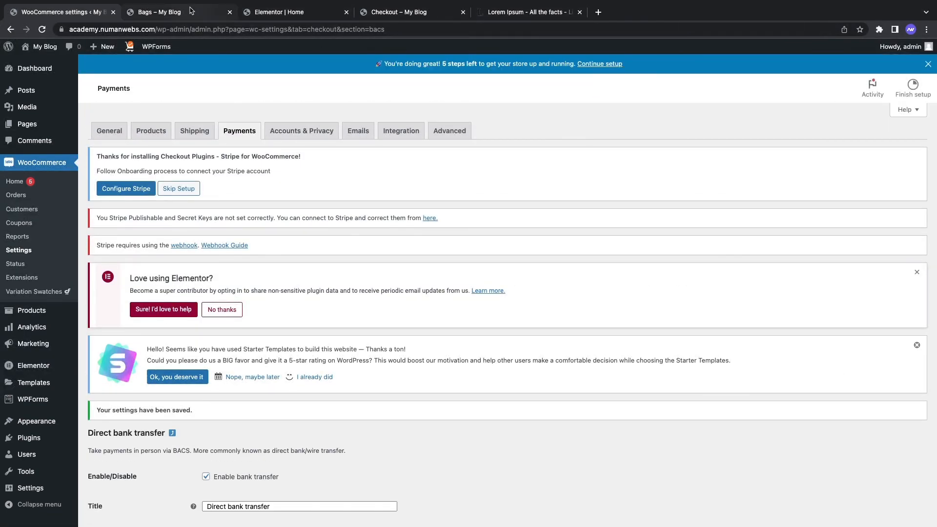
pyautogui.click(161, 12)
# Step: Reload the Bags page, add Our New Bag to the cart, and continue through the cart to checkout
pyautogui.click(43, 29)
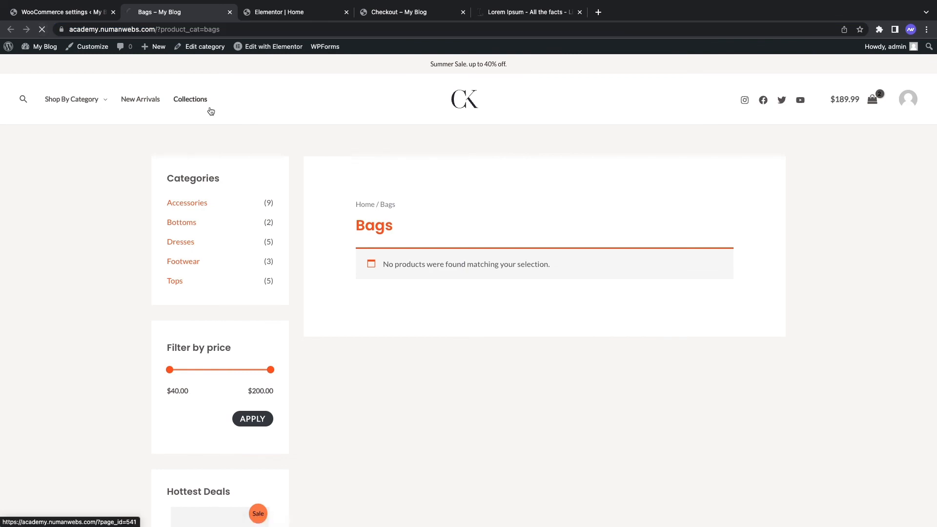
pyautogui.click(469, 310)
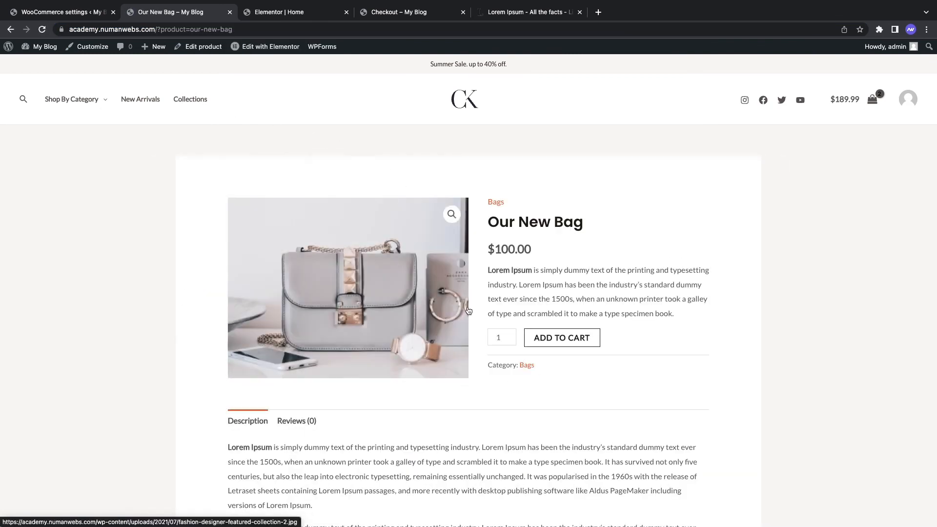
pyautogui.click(560, 336)
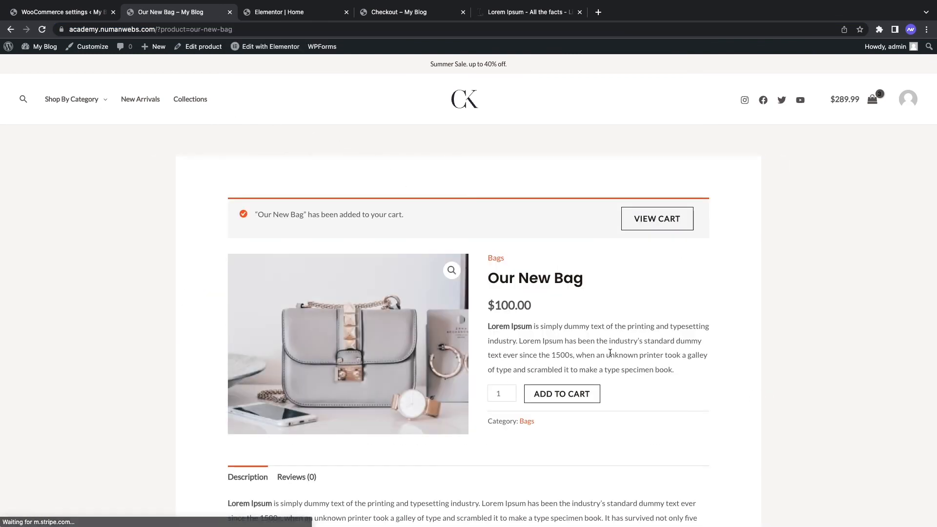
pyautogui.click(670, 215)
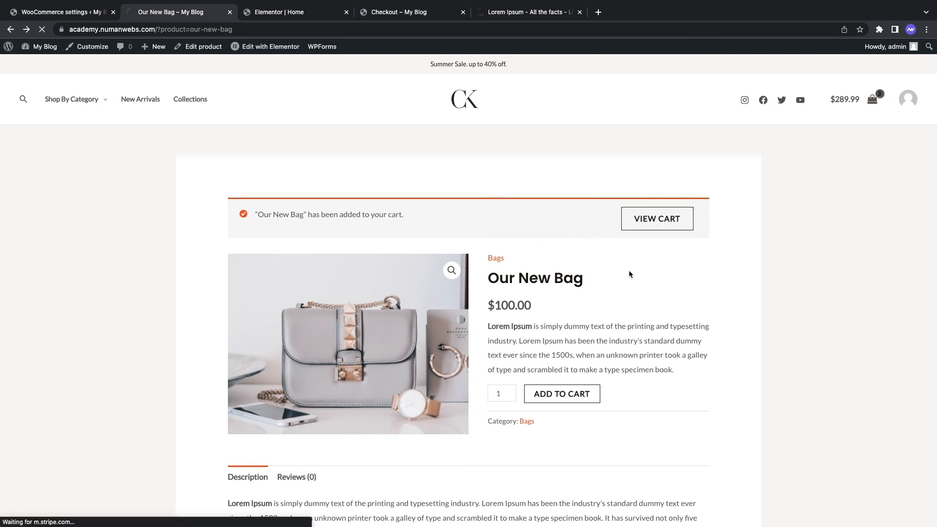
pyautogui.scroll(-2, 686, 308)
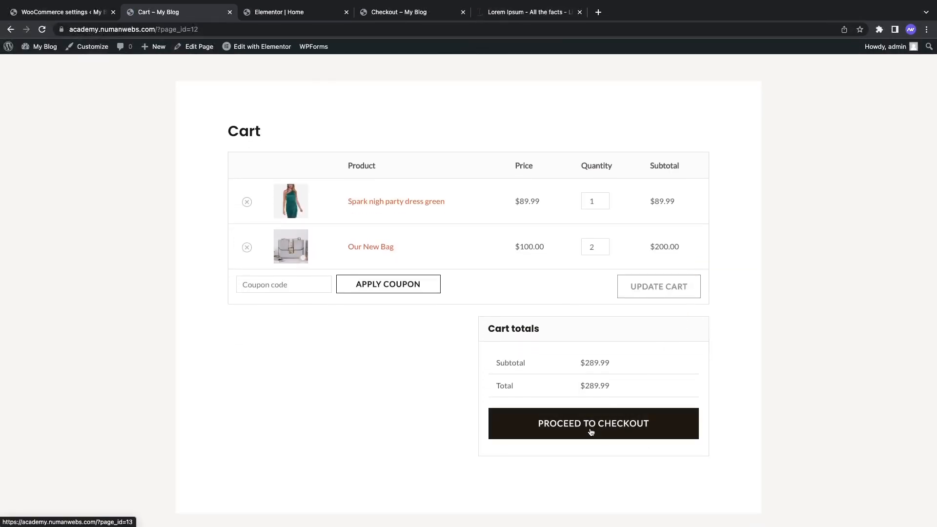
pyautogui.click(591, 431)
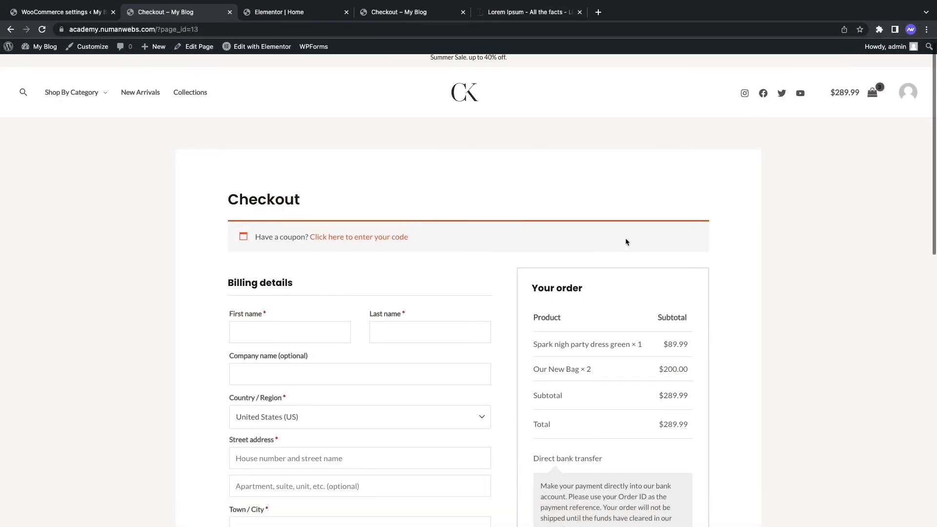
pyautogui.scroll(-3, 625, 238)
pyautogui.scroll(-2, 625, 238)
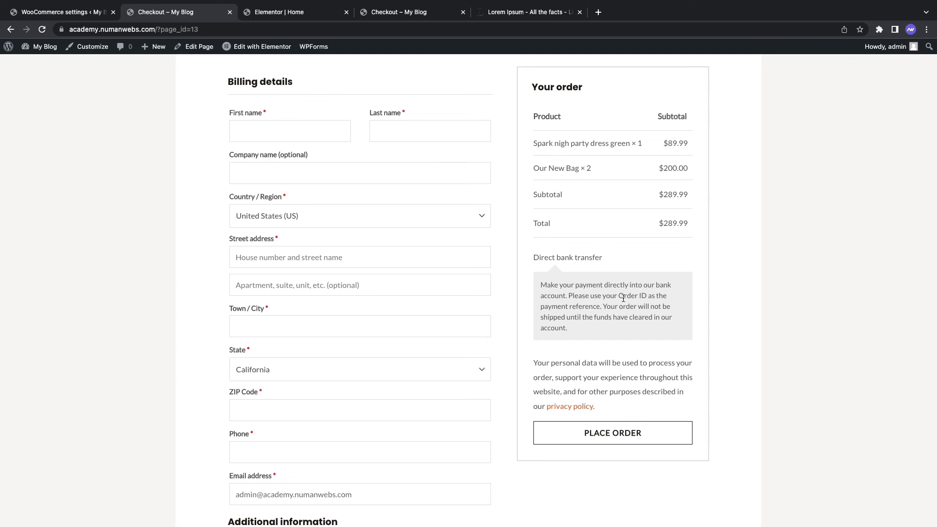
# Step: Fill in the customer's first name, last name and company, and choose United Kingdom (UK)
pyautogui.click(262, 135)
pyautogui.write('Numan')
pyautogui.click(386, 130)
pyautogui.write('Habib')
pyautogui.click(330, 172)
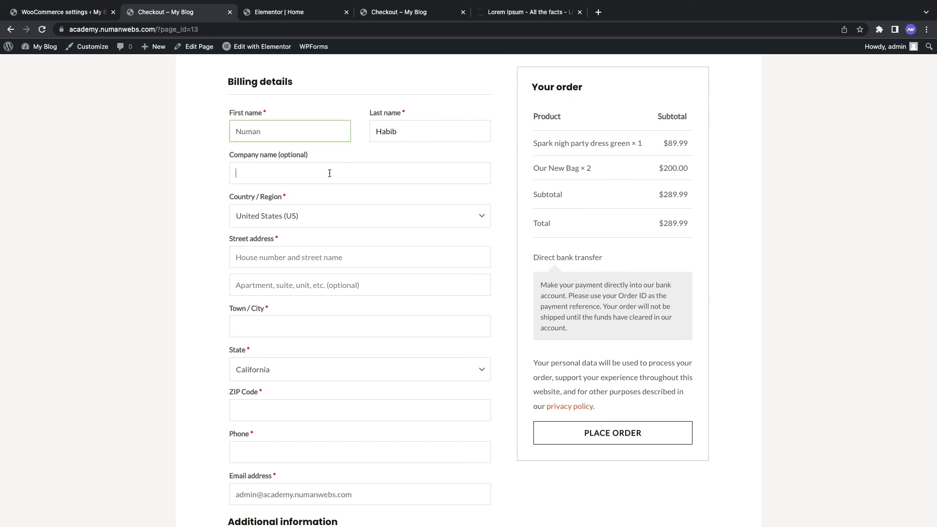
pyautogui.write('Numa')
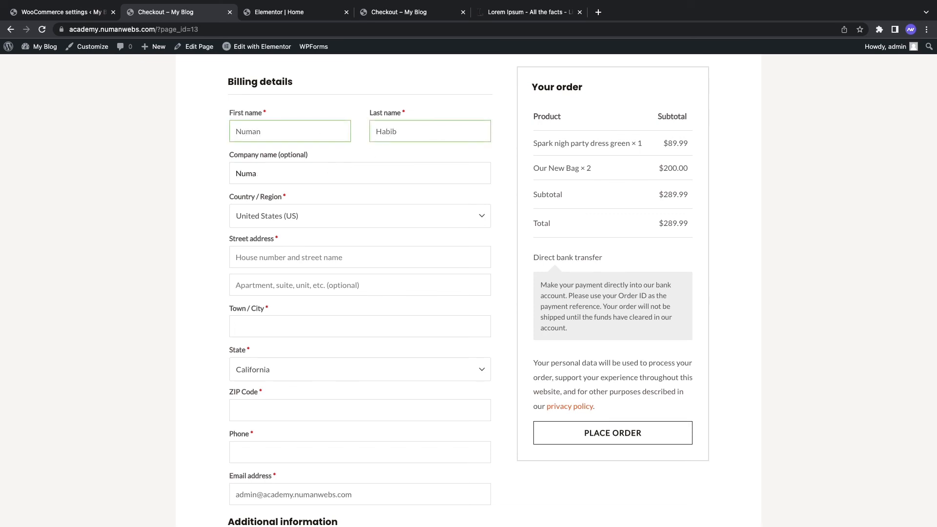
pyautogui.write('bwebs')
pyautogui.click(257, 175)
pyautogui.press('BackSpace')
pyautogui.click(288, 215)
pyautogui.click(300, 269)
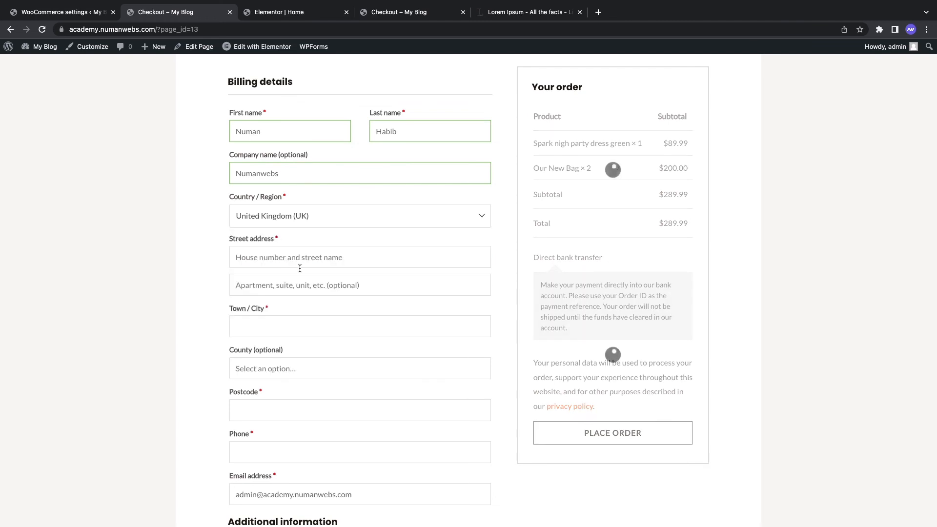
# Step: Enter the street address, second address line, county and postcode
pyautogui.click(299, 258)
pyautogui.write('zxcxz')
pyautogui.click(281, 292)
pyautogui.write('xzc')
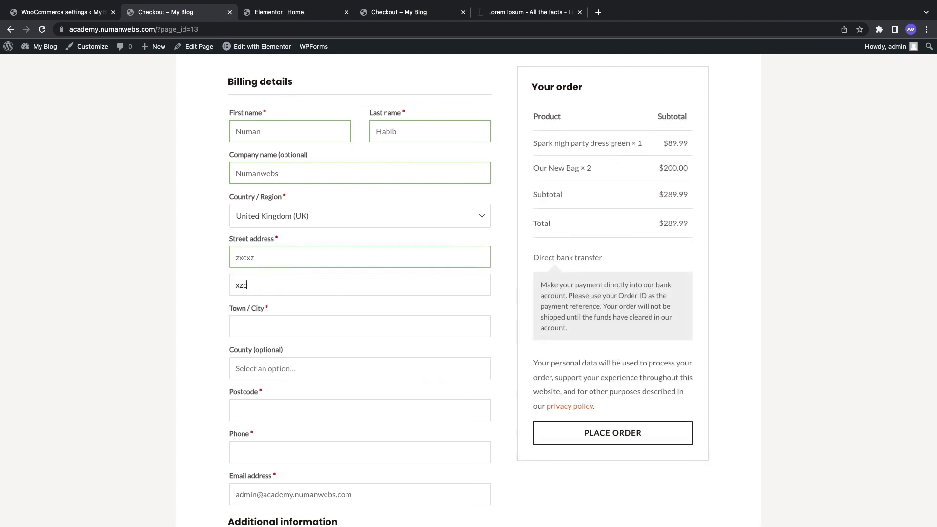
pyautogui.write('axzxc')
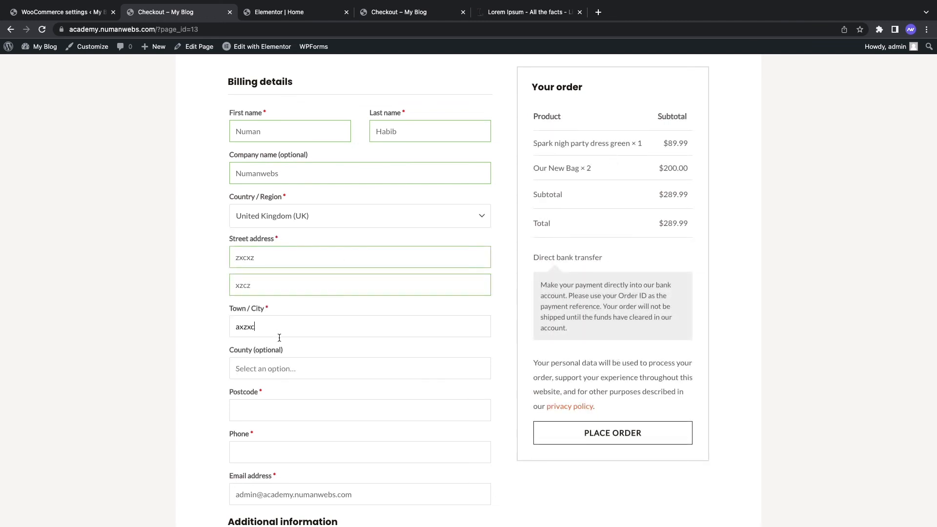
pyautogui.press('Tab')
pyautogui.write('zxczx')
pyautogui.scroll(-3, 260, 354)
pyautogui.click(255, 331)
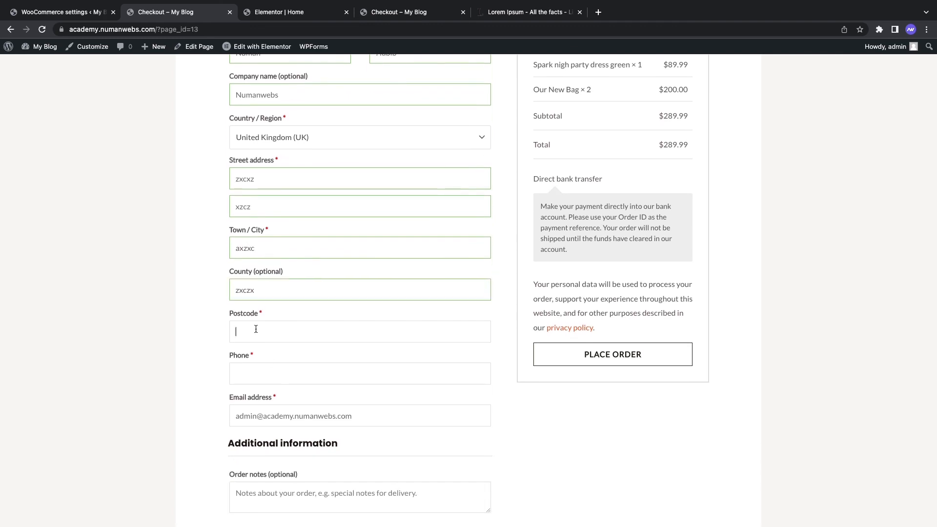
pyautogui.write('1232132')
# Step: Enter the phone number and add the order note 'Test Message'
pyautogui.click(268, 377)
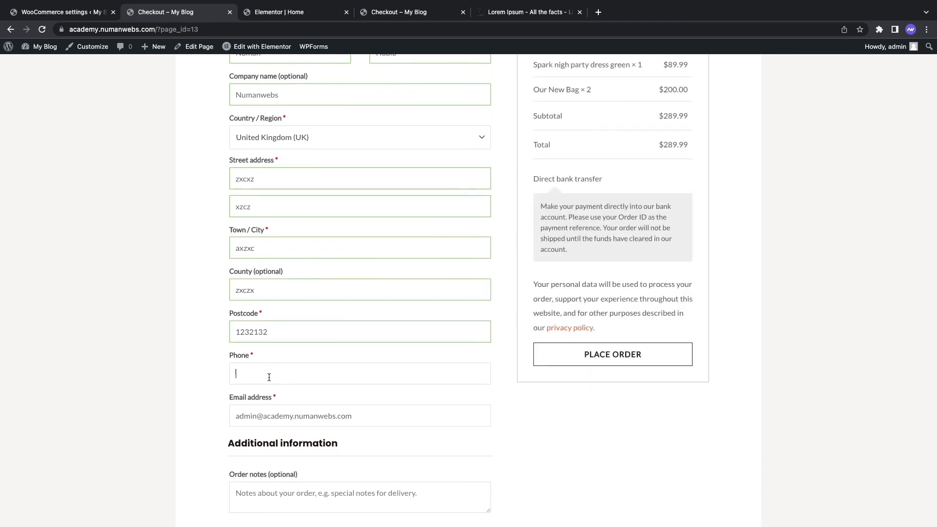
pyautogui.write('2143123123123')
pyautogui.click(266, 415)
pyautogui.scroll(-1, 343, 433)
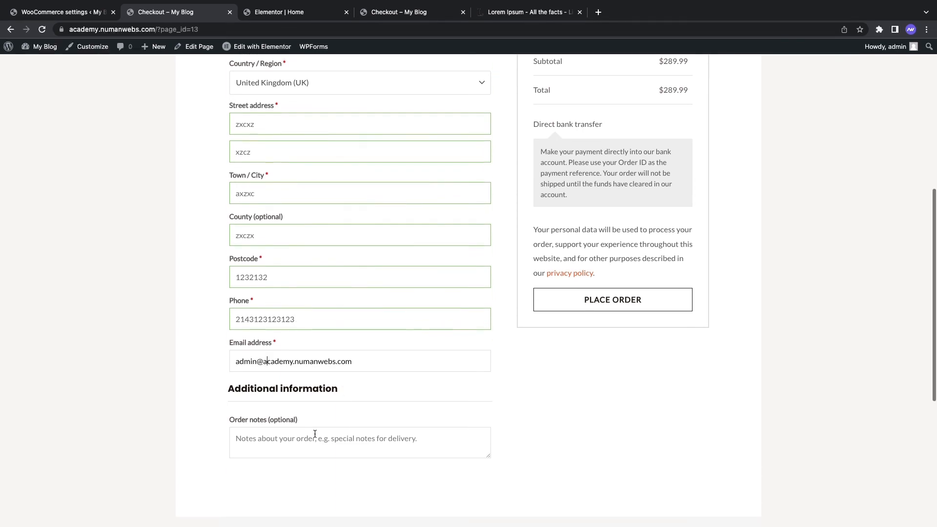
pyautogui.click(313, 434)
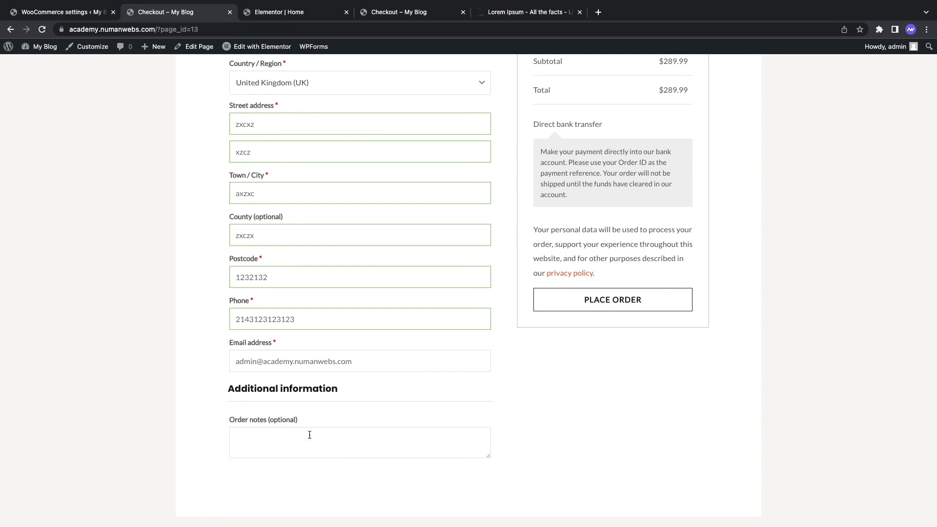
pyautogui.write('Test Message')
pyautogui.scroll(10, 589, 292)
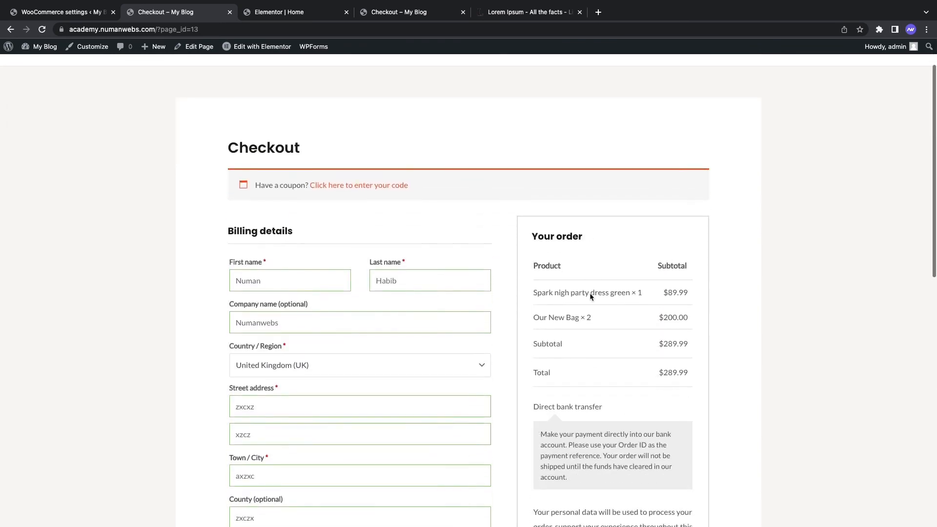
pyautogui.scroll(-4, 589, 293)
pyautogui.scroll(-4, 589, 297)
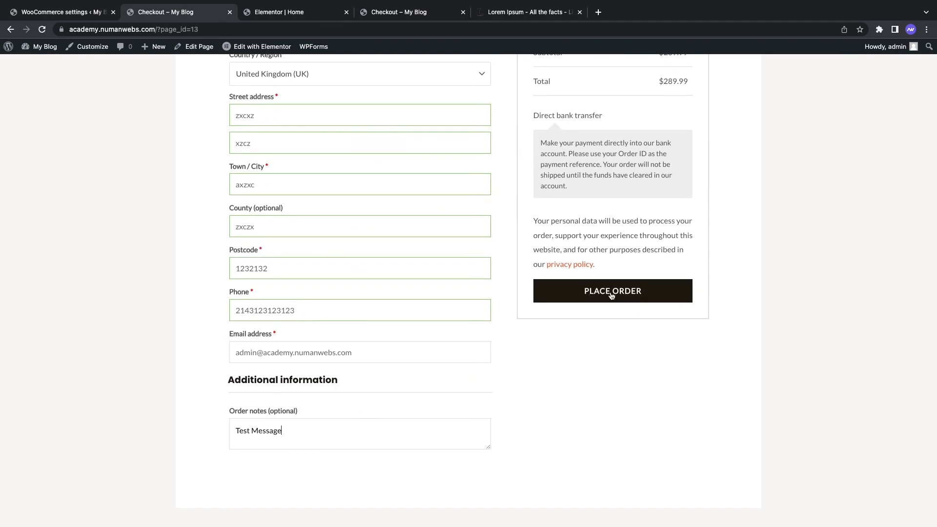
# Step: Try placing the order, then change the billing country to Pakistan
pyautogui.click(608, 292)
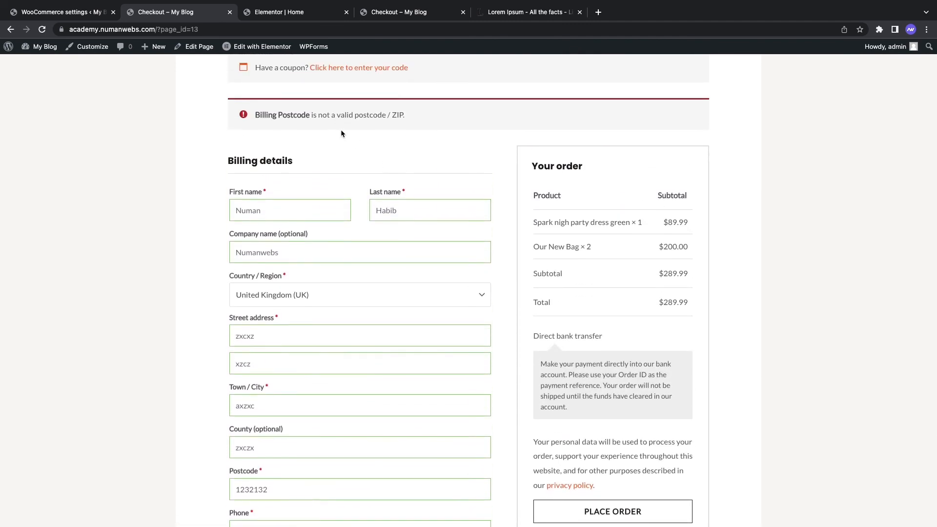
pyautogui.scroll(-3, 384, 156)
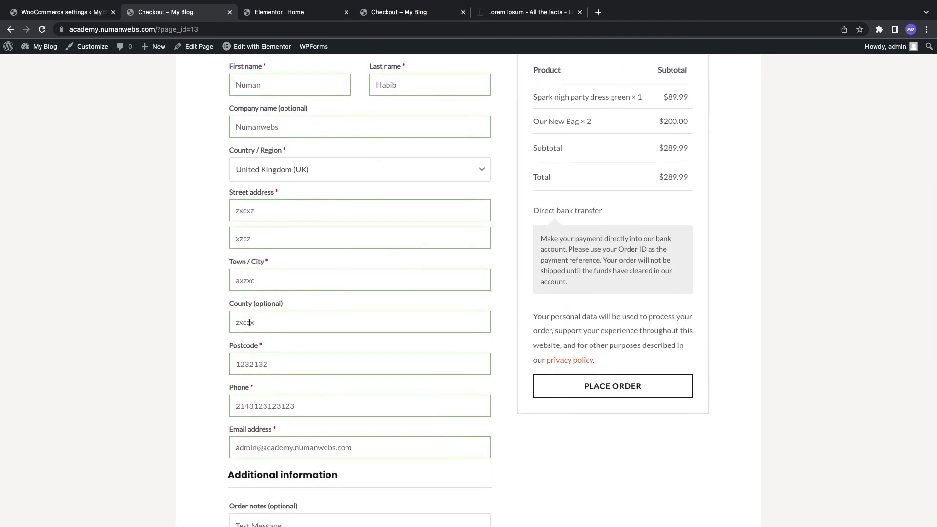
pyautogui.click(335, 171)
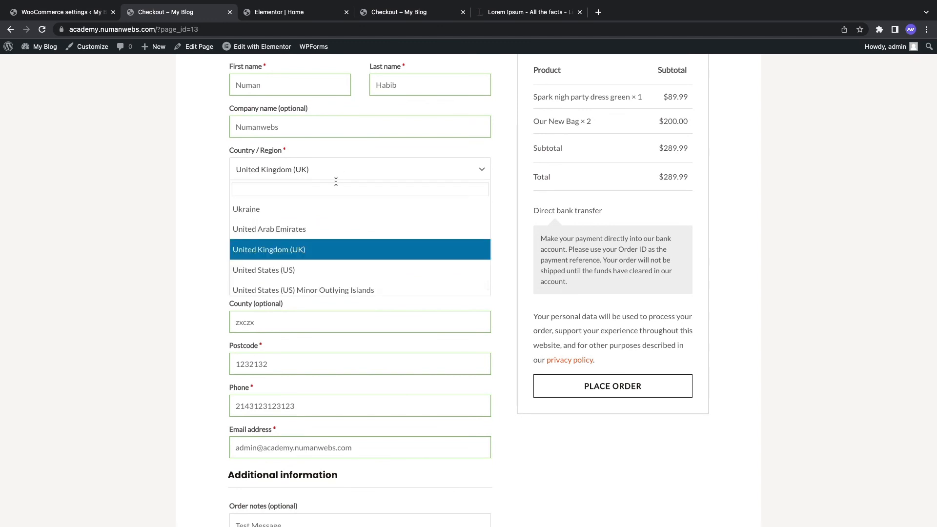
pyautogui.write('pak')
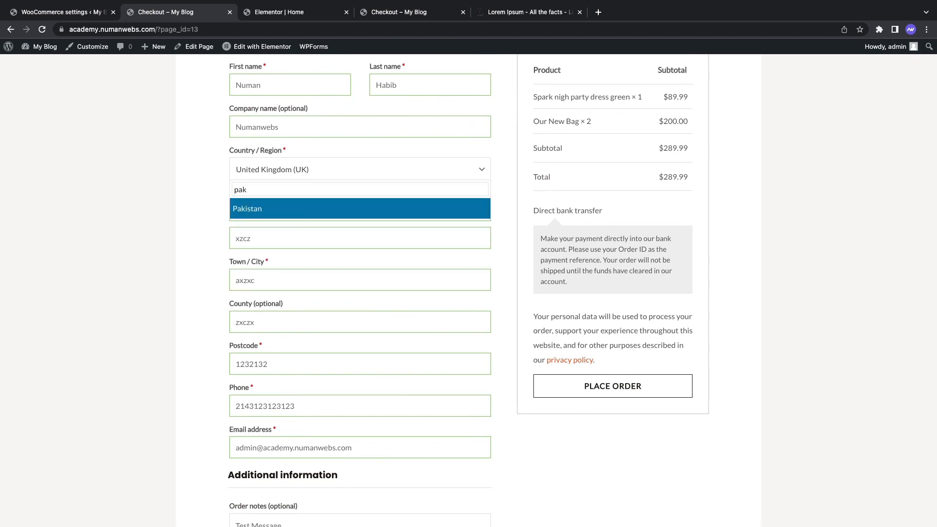
pyautogui.press('Return')
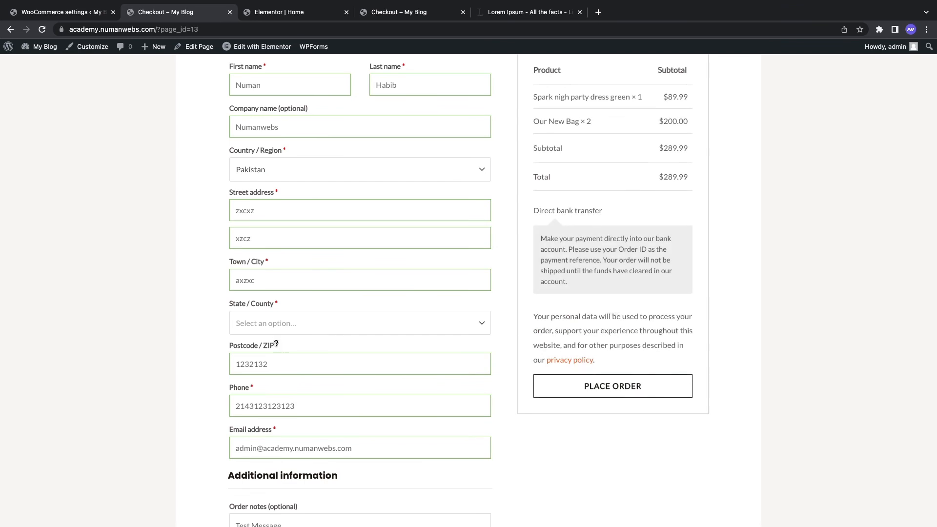
# Step: Set the state to Punjab, replace the postcode, and place the order again
pyautogui.click(268, 317)
pyautogui.click(267, 317)
pyautogui.click(267, 321)
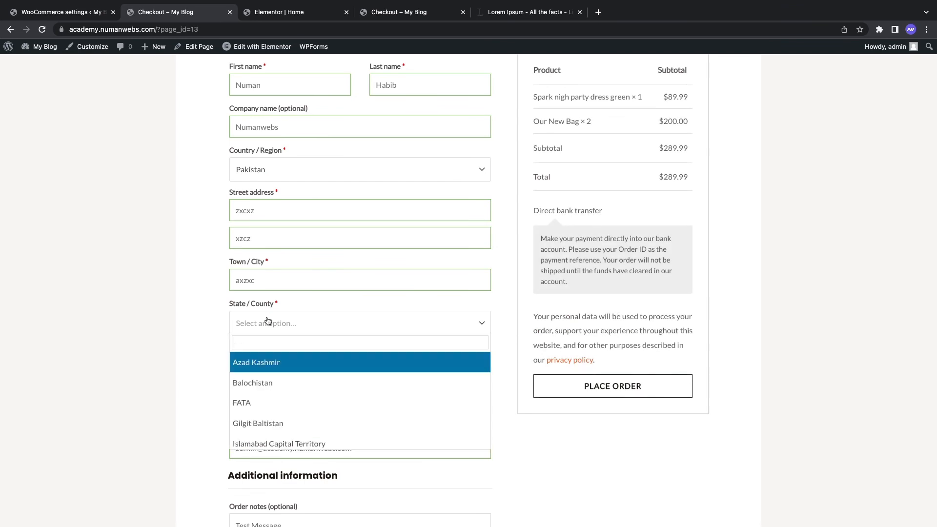
pyautogui.click(265, 389)
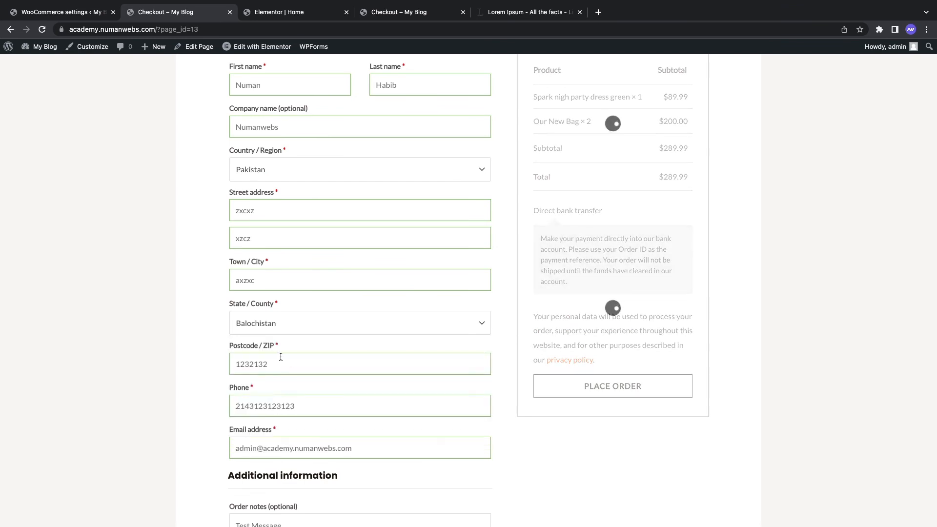
pyautogui.click(278, 328)
pyautogui.scroll(-2, 274, 398)
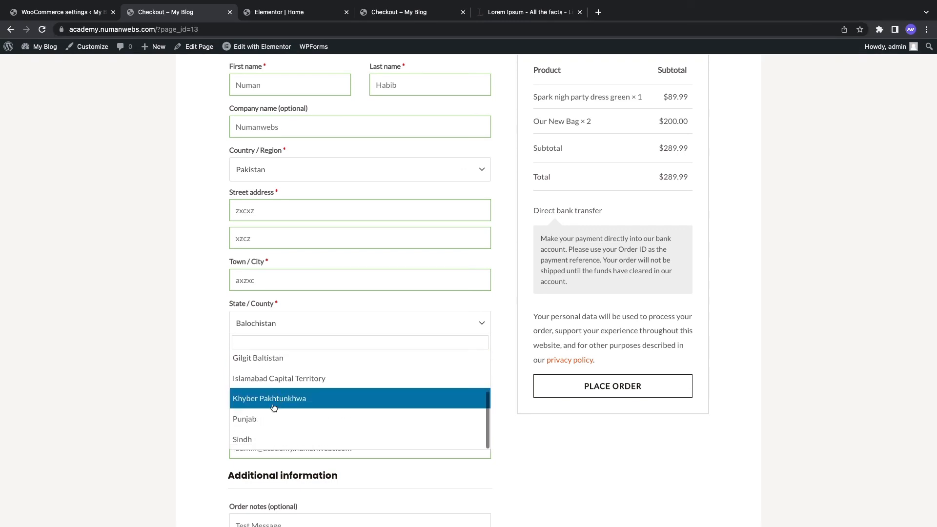
pyautogui.click(267, 417)
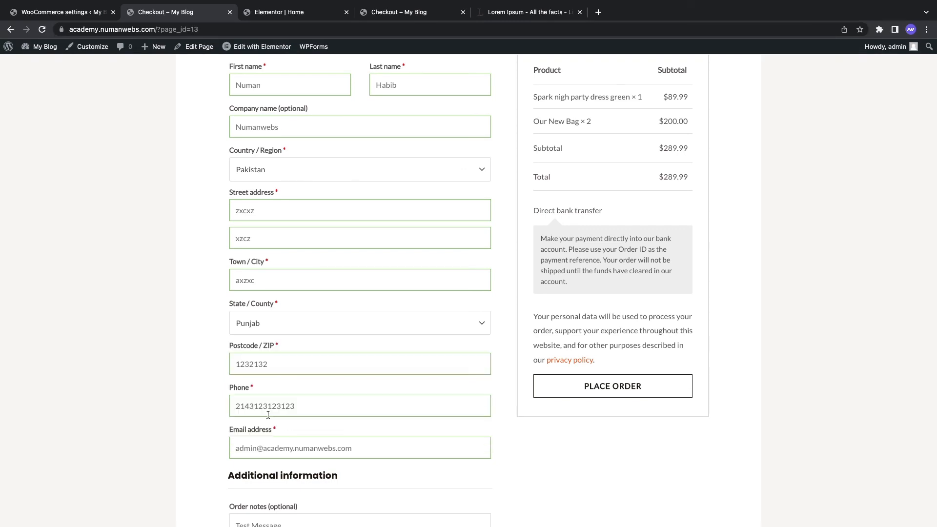
pyautogui.doubleClick(280, 359)
pyautogui.write('54000')
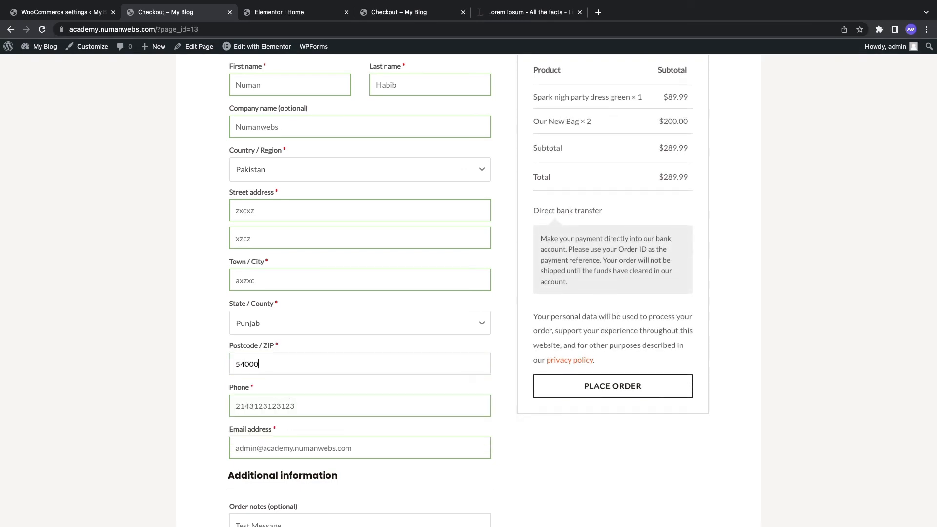
pyautogui.click(574, 405)
pyautogui.click(611, 386)
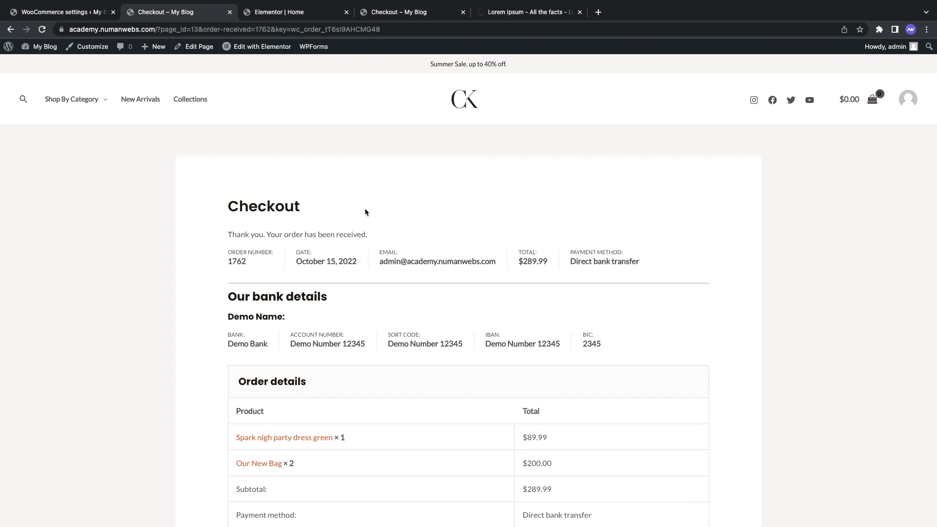
# Step: Highlight the order number, date and Direct bank transfer method, then scroll through bank details and order summary
pyautogui.moveTo(232, 253)
pyautogui.mouseDown()
pyautogui.moveTo(274, 252)
pyautogui.moveTo(262, 261)
pyautogui.moveTo(220, 258)
pyautogui.mouseUp()
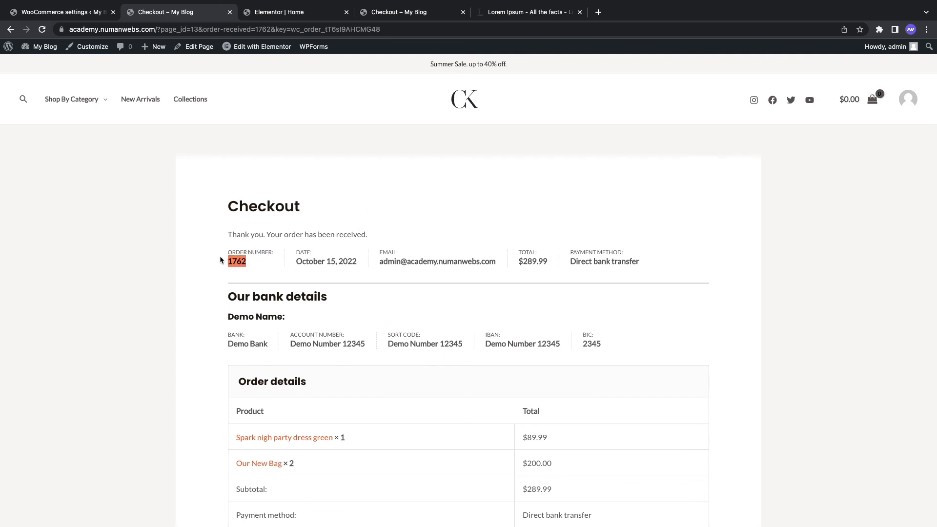
pyautogui.click(260, 256)
pyautogui.moveTo(303, 253); pyautogui.dragTo(340, 258)
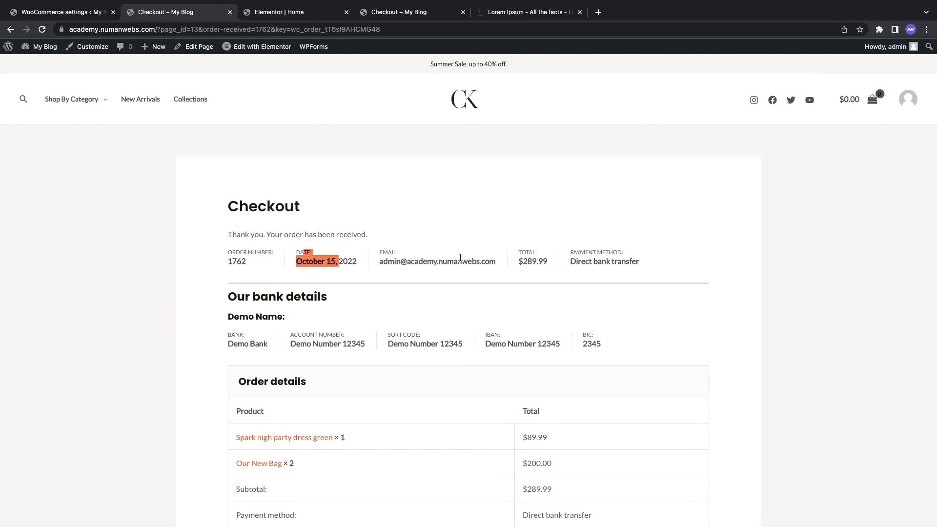
pyautogui.click(555, 259)
pyautogui.moveTo(566, 253); pyautogui.dragTo(642, 265)
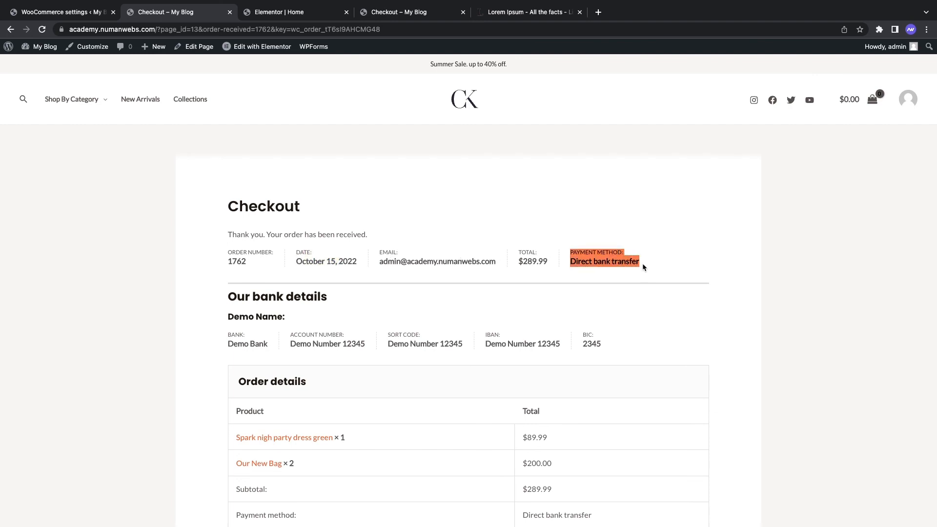
pyautogui.scroll(-5, 642, 262)
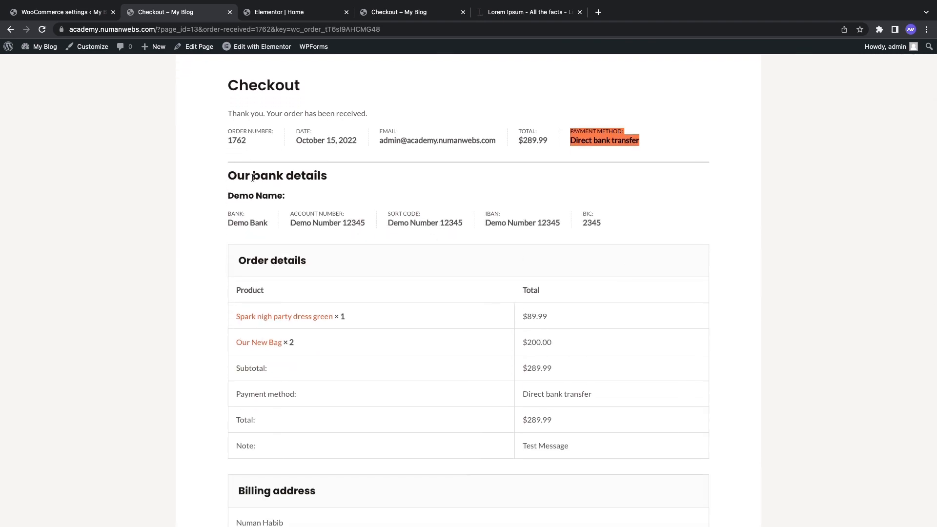
pyautogui.scroll(-2, 446, 251)
pyautogui.scroll(-3, 507, 359)
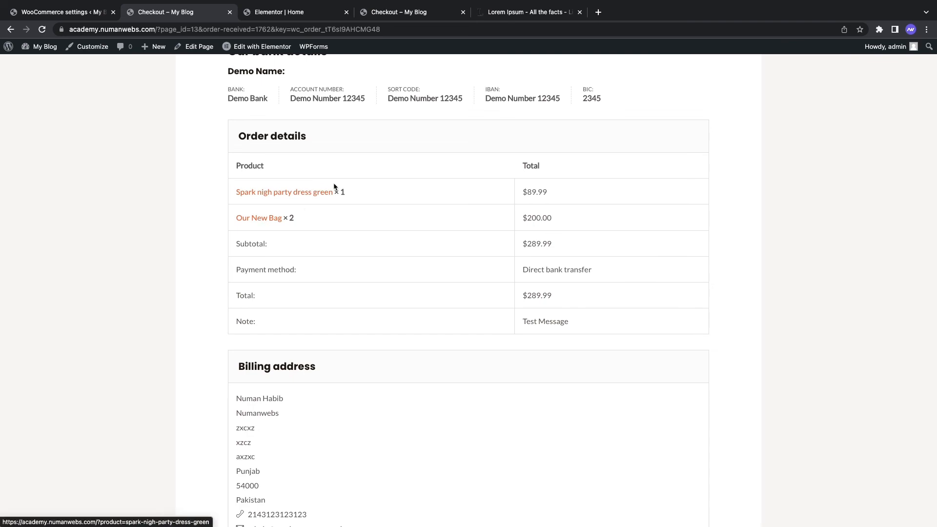
pyautogui.scroll(-4, 270, 268)
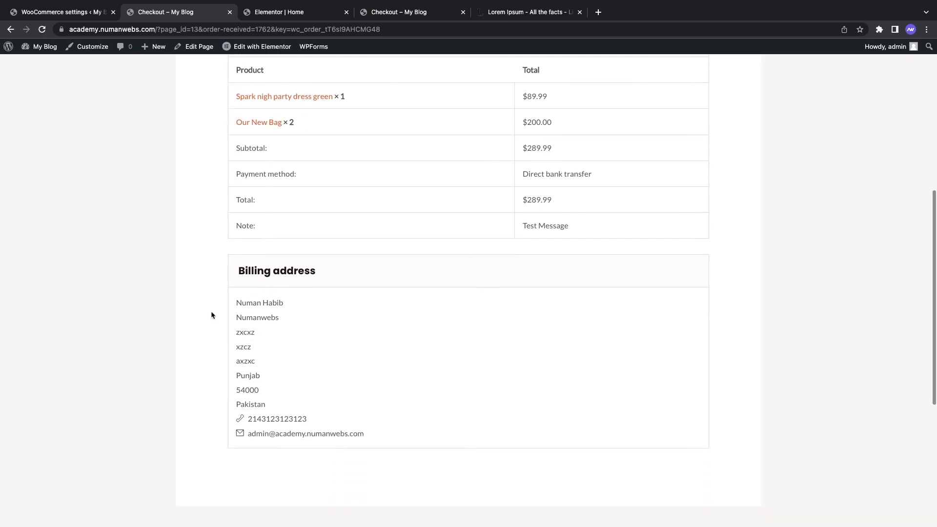
pyautogui.scroll(-2, 277, 390)
pyautogui.scroll(9, 276, 390)
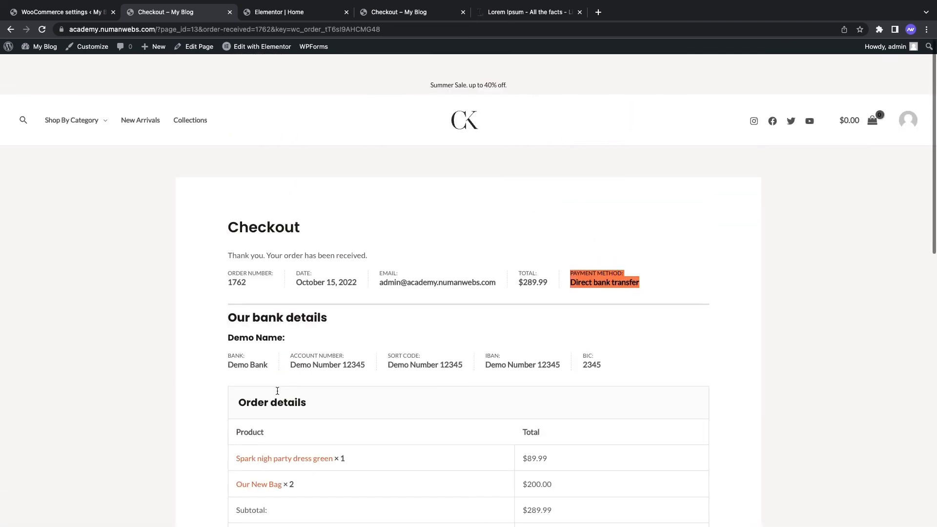
pyautogui.scroll(-10, 276, 391)
pyautogui.scroll(15, 277, 394)
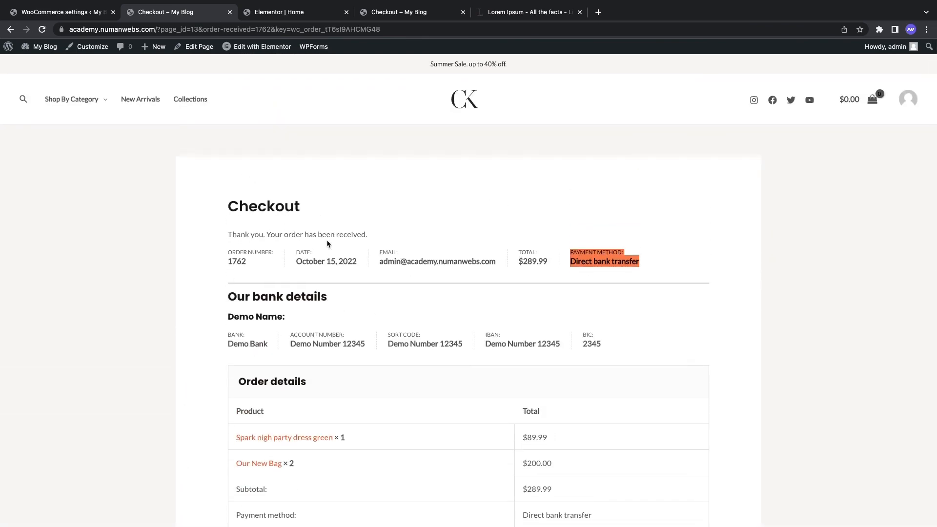
pyautogui.scroll(-1, 326, 239)
pyautogui.scroll(1, 326, 239)
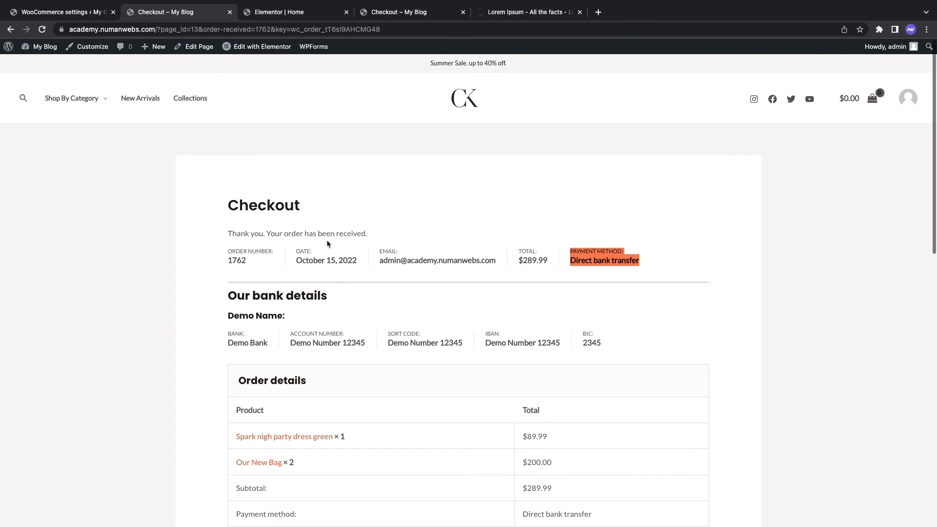